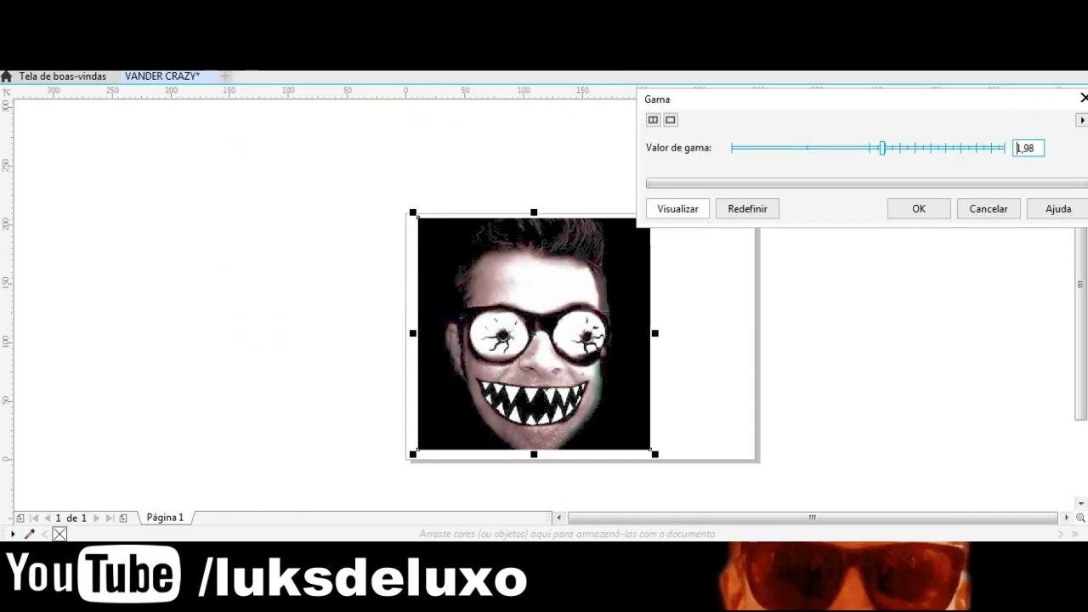
Trace the nose's left side with a curved brush stroke, then thicken all nose strokes and outline them yellow
scroll(525, 305, "down", 3)
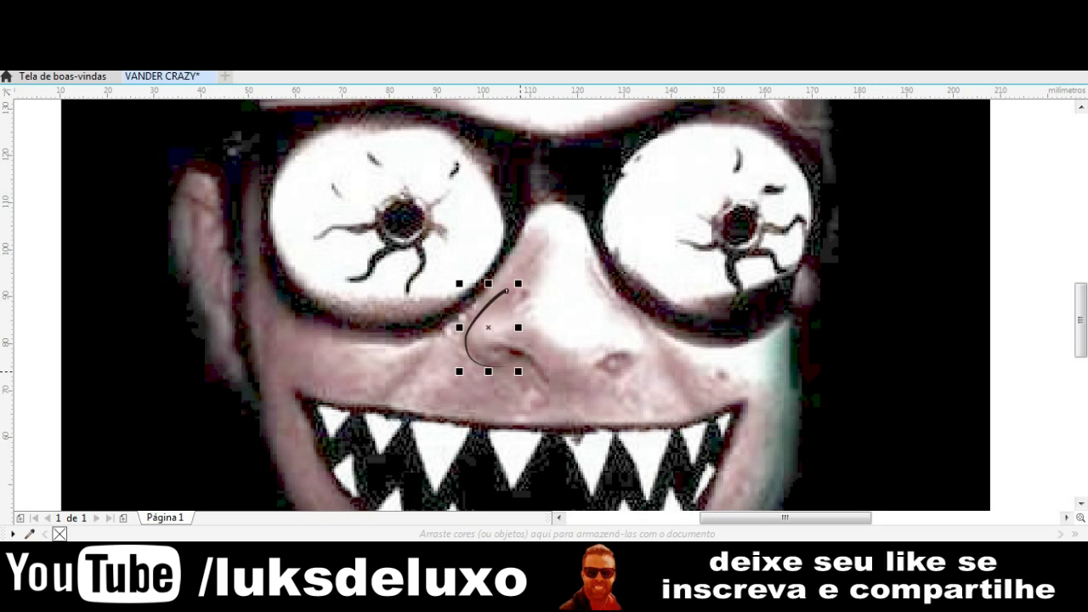
left_click_drag(532, 254, 514, 359)
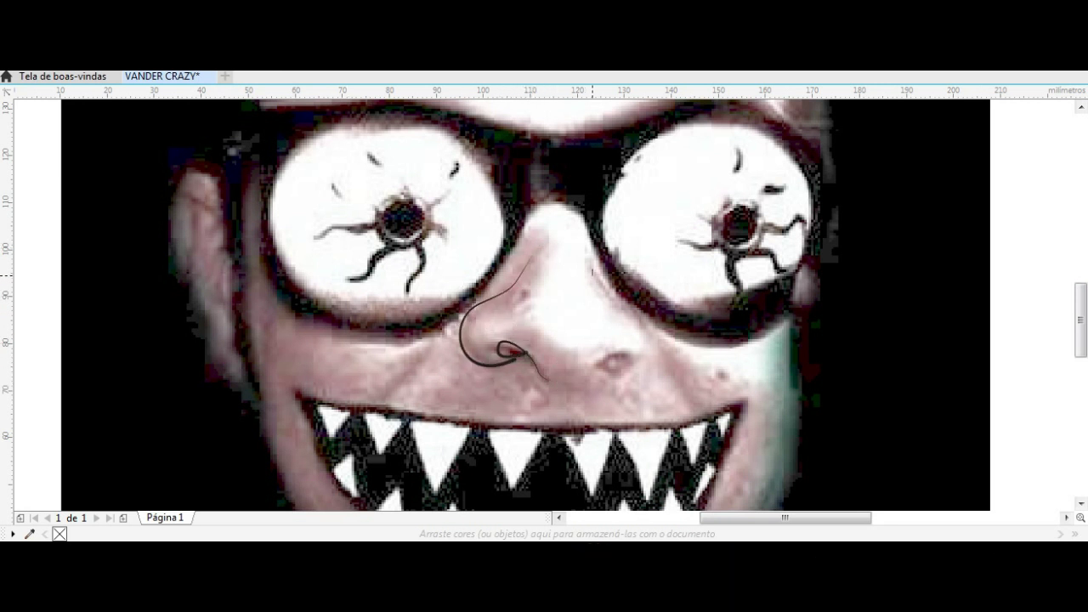
left_click_drag(1045, 209, 399, 425)
left_click(433, 93)
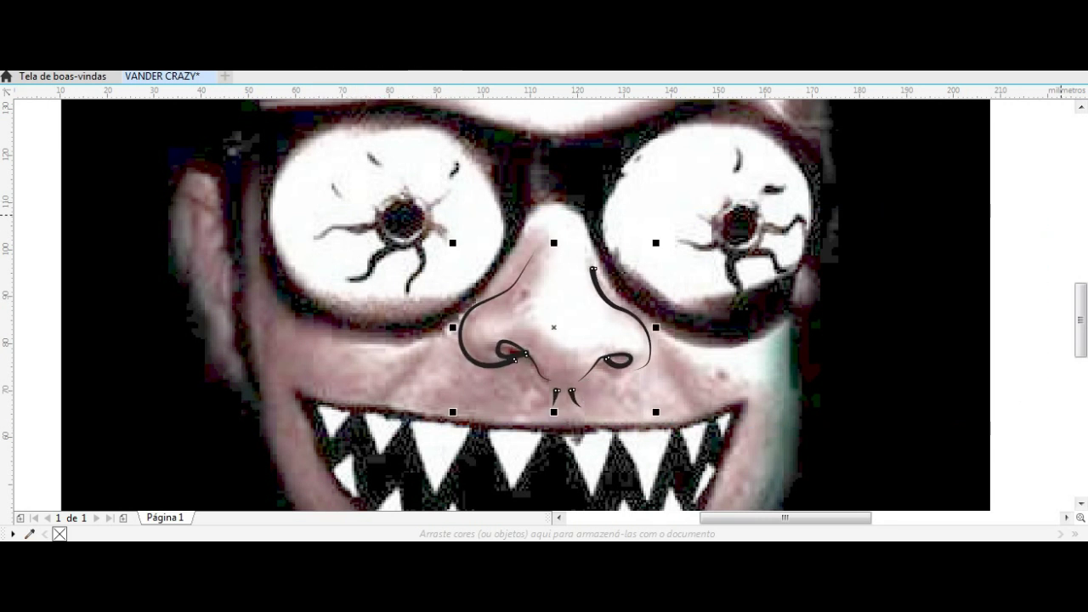
left_click(544, 492)
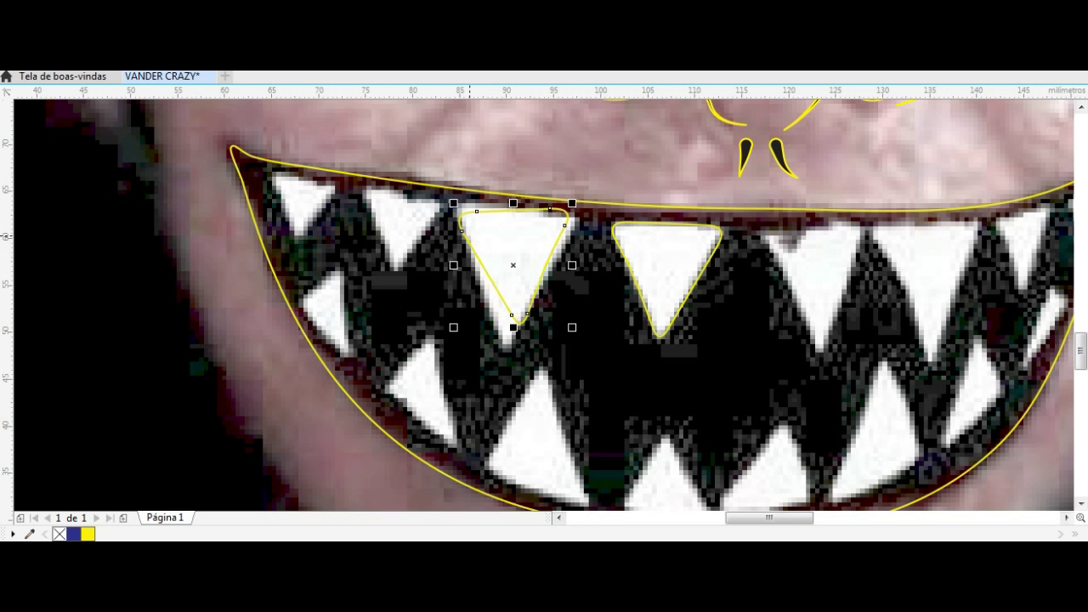
Select the tooth triangle so it can be rotated
left_click(470, 234)
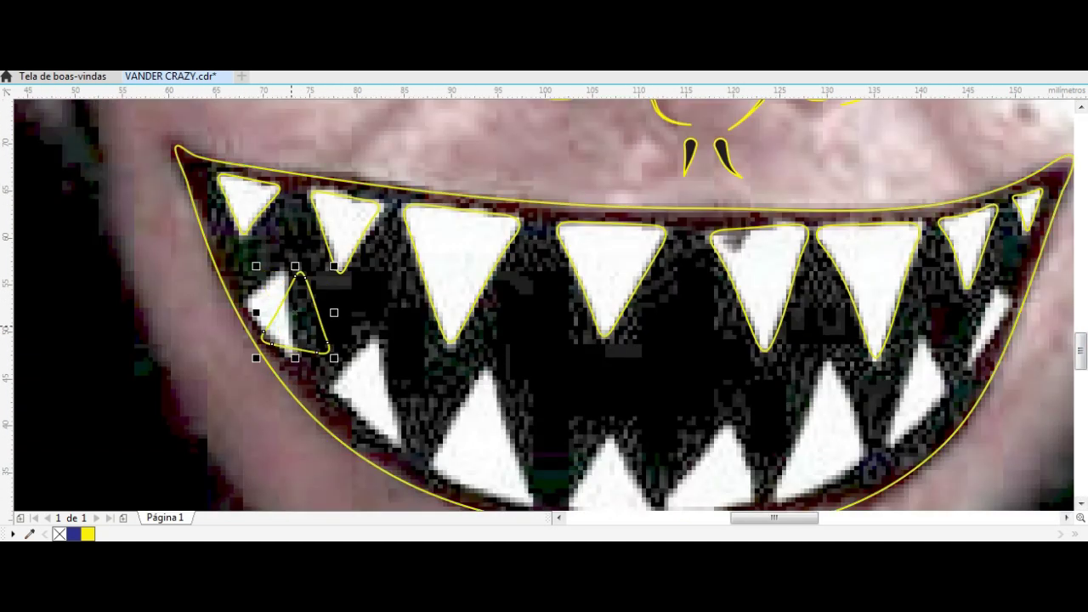
Reshape the lower-left tooth outline's nodes so it fits the tooth
scroll(288, 311, "up", 2)
left_click_drag(255, 165, 361, 259)
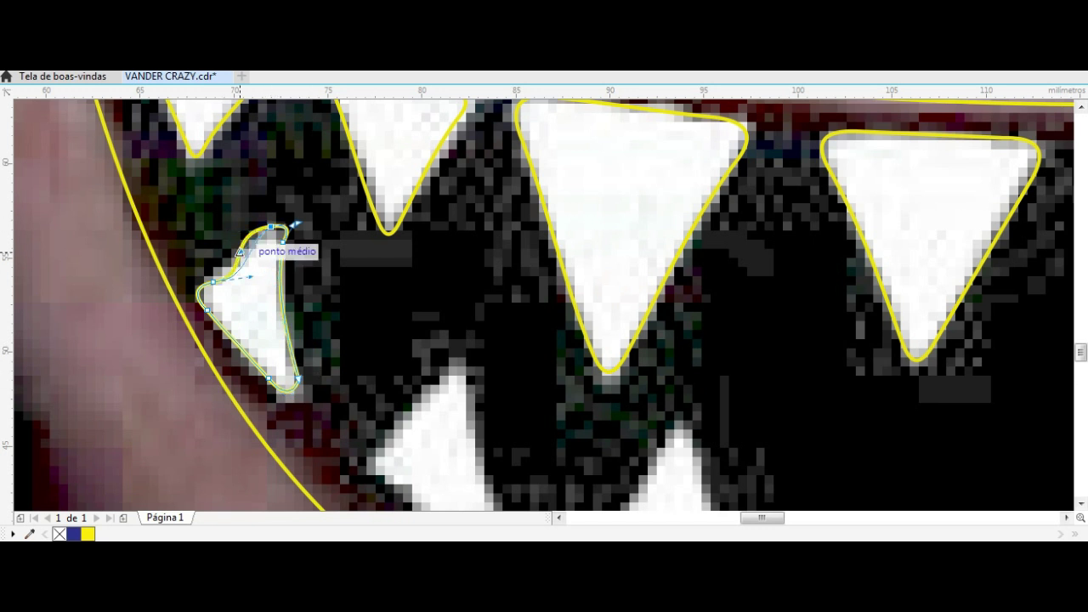
scroll(229, 298, "up", 3)
scroll(221, 340, "down", 1)
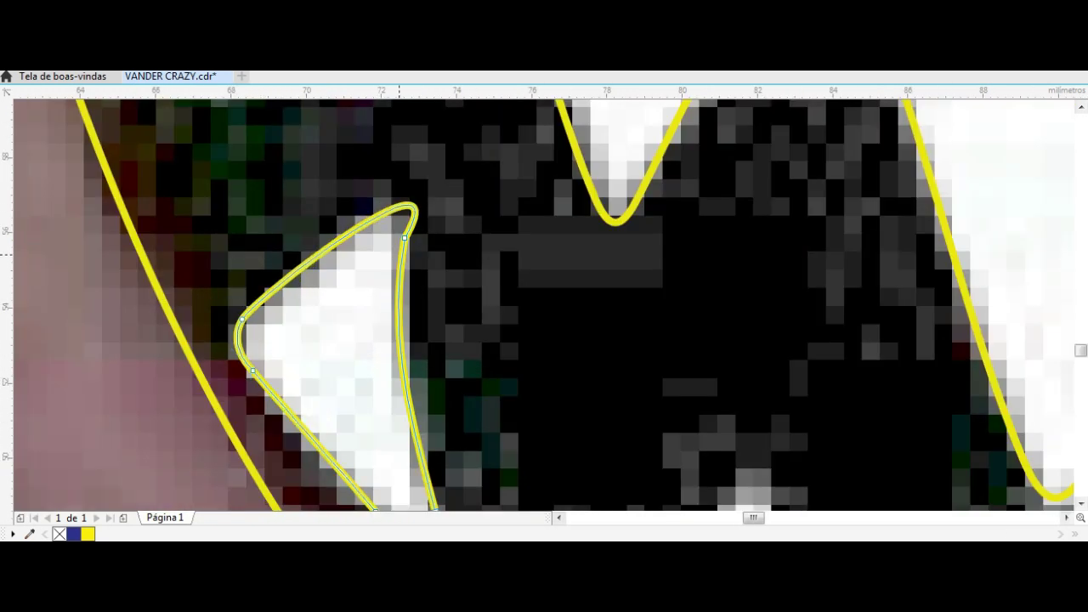
scroll(358, 285, "down", 4)
scroll(357, 285, "up", 3)
scroll(358, 285, "down", 2)
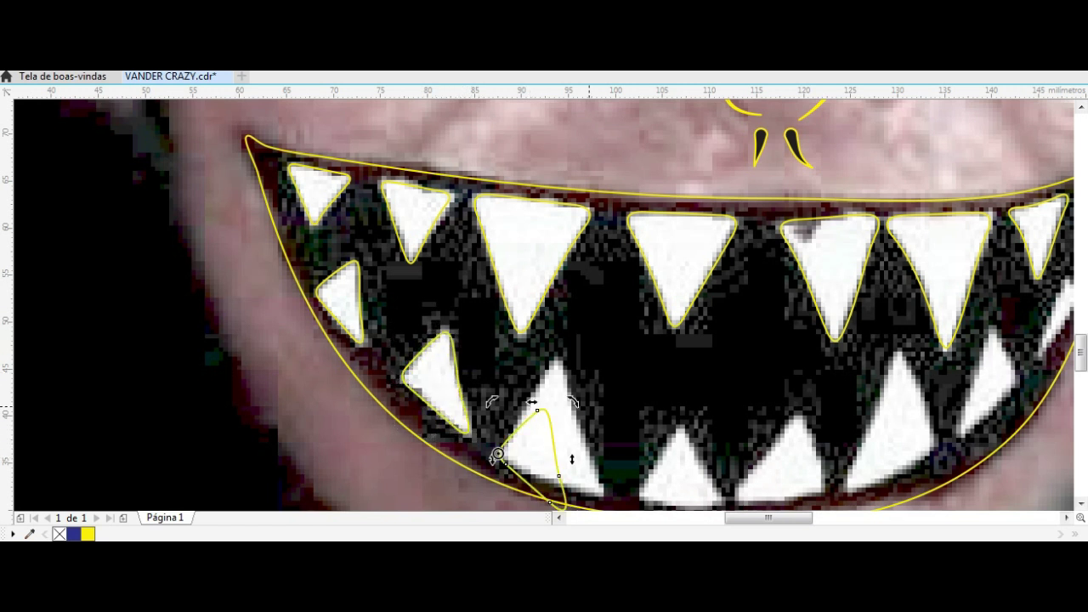
scroll(405, 316, "up", 1)
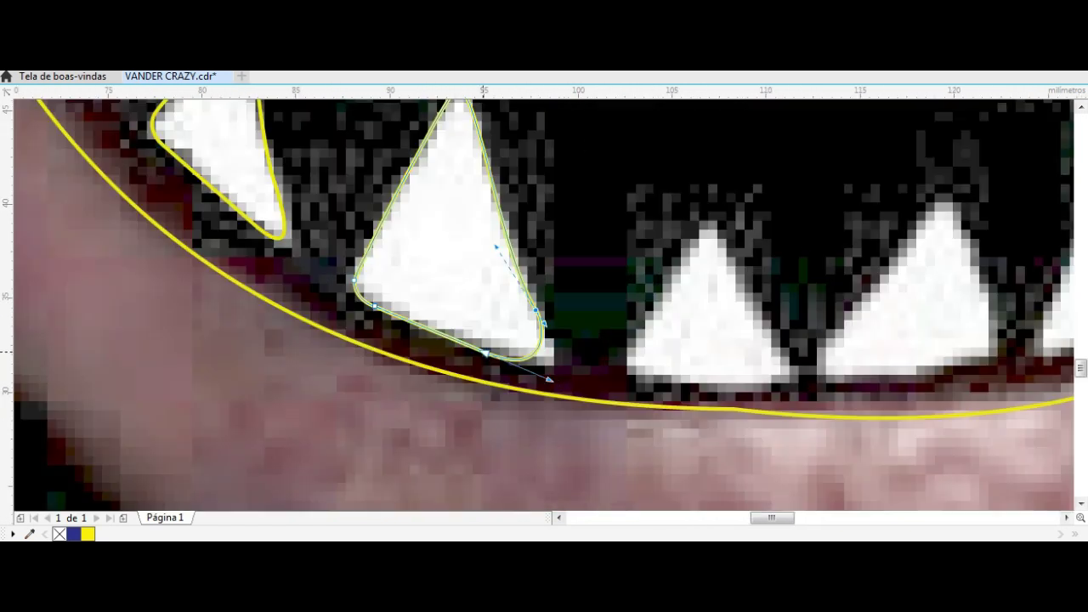
key("space")
scroll(405, 316, "down", 2)
scroll(405, 316, "down", 1)
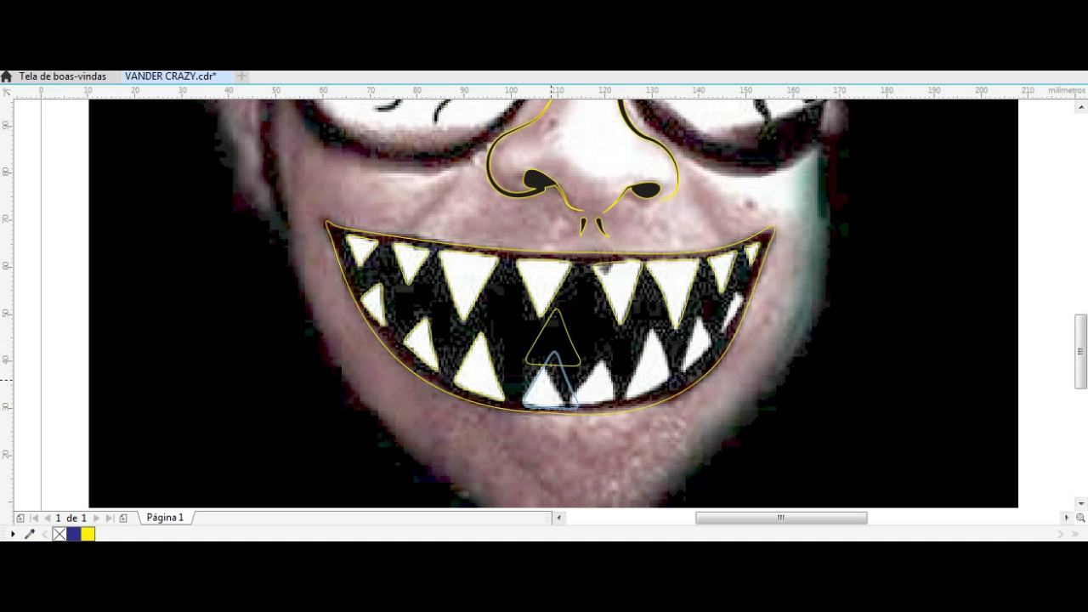
scroll(551, 380, "up", 3)
Duplicate a tooth triangle, then move, scale and node-edit the copy over the next lower tooth
left_click_drag(550, 380, 525, 400)
key("ctrl+d")
left_click_drag(729, 310, 706, 378)
left_click_drag(625, 450, 656, 457)
left_click_drag(765, 357, 804, 459)
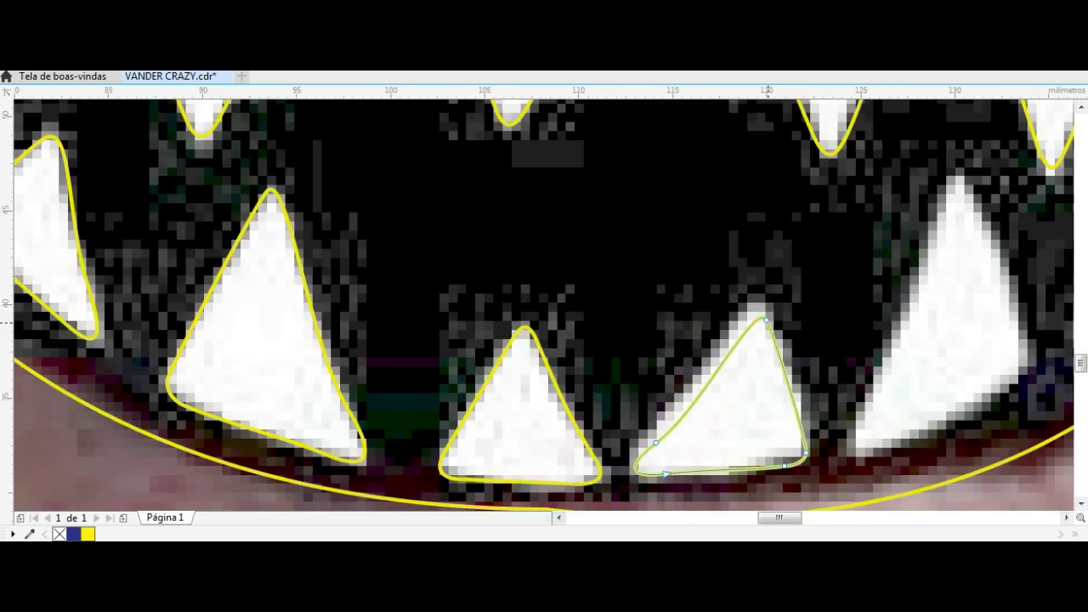
key("space")
scroll(702, 448, "down", 1)
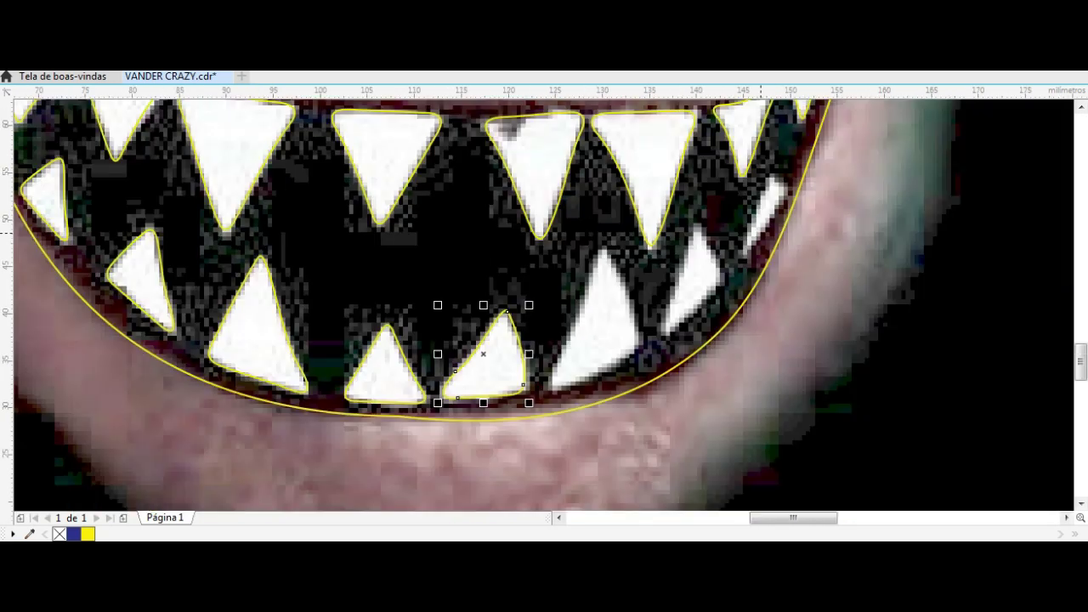
left_click_drag(639, 355, 643, 381)
Shrink another triangle copy and reshape its corners to match its lower tooth
scroll(636, 374, "up", 1)
scroll(636, 374, "up", 1)
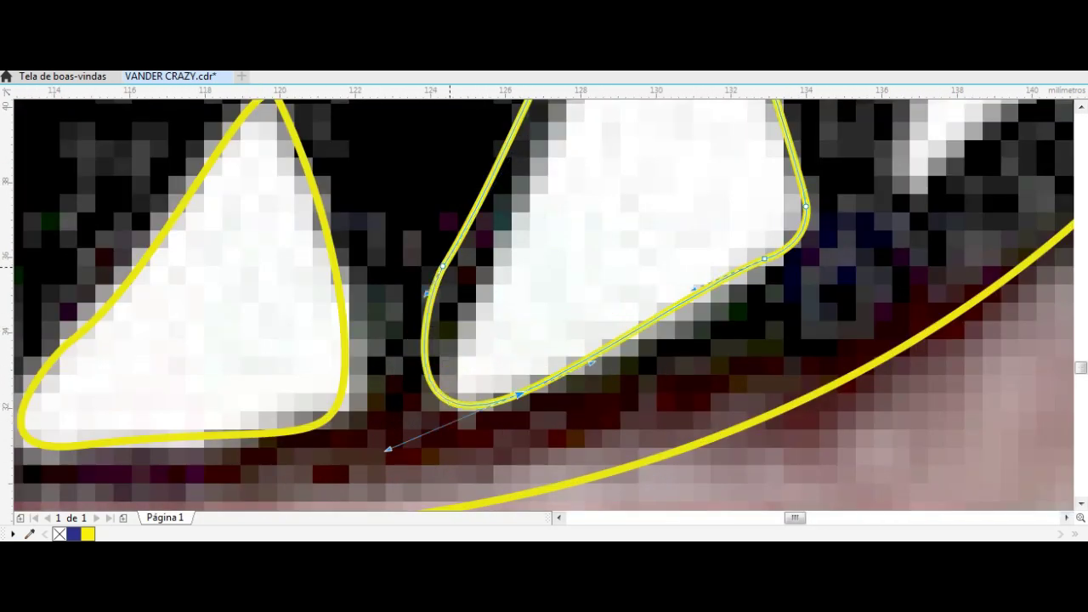
scroll(636, 374, "up", 1)
scroll(484, 146, "down", 3)
left_click_drag(511, 294, 600, 252)
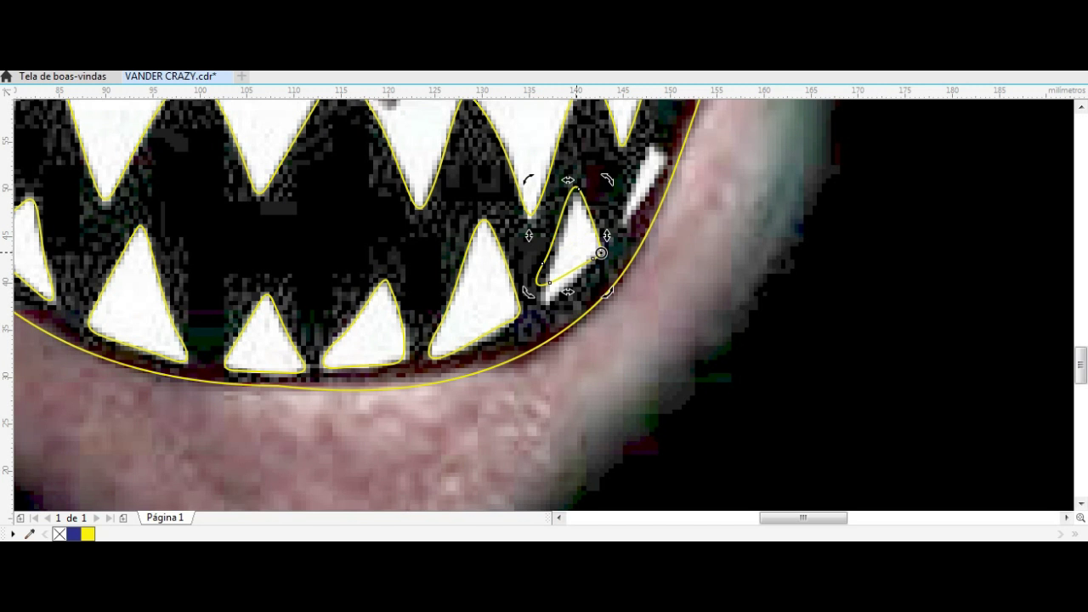
scroll(596, 200, "up", 3)
left_click_drag(461, 190, 539, 182)
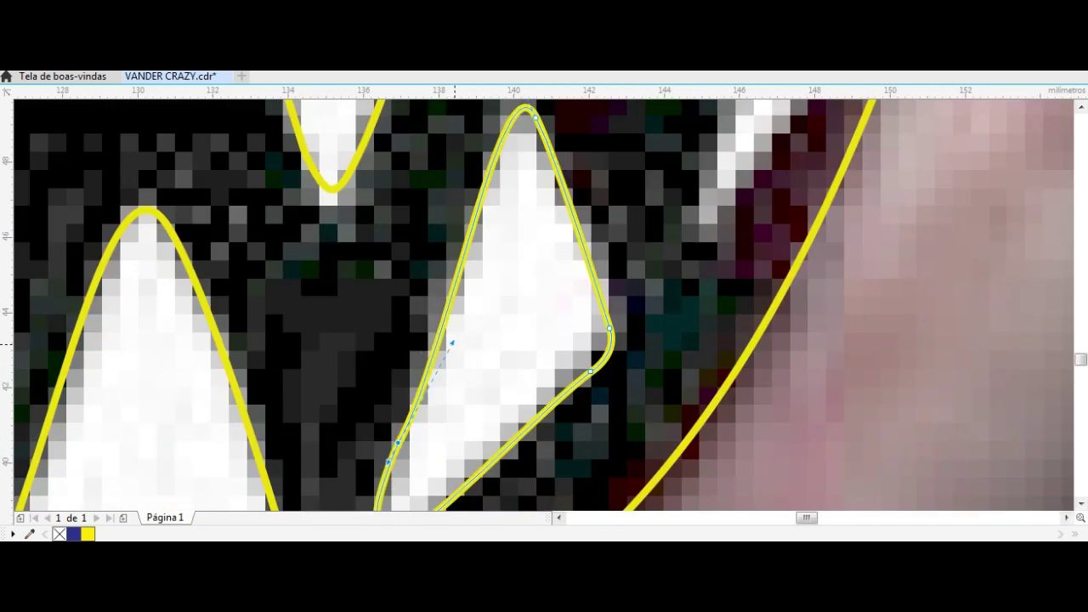
scroll(459, 345, "down", 1)
Trace the small remaining tooth with a three-point triangle, then select the mouth and all teeth
left_click(586, 281)
left_click(633, 125)
left_click(673, 148)
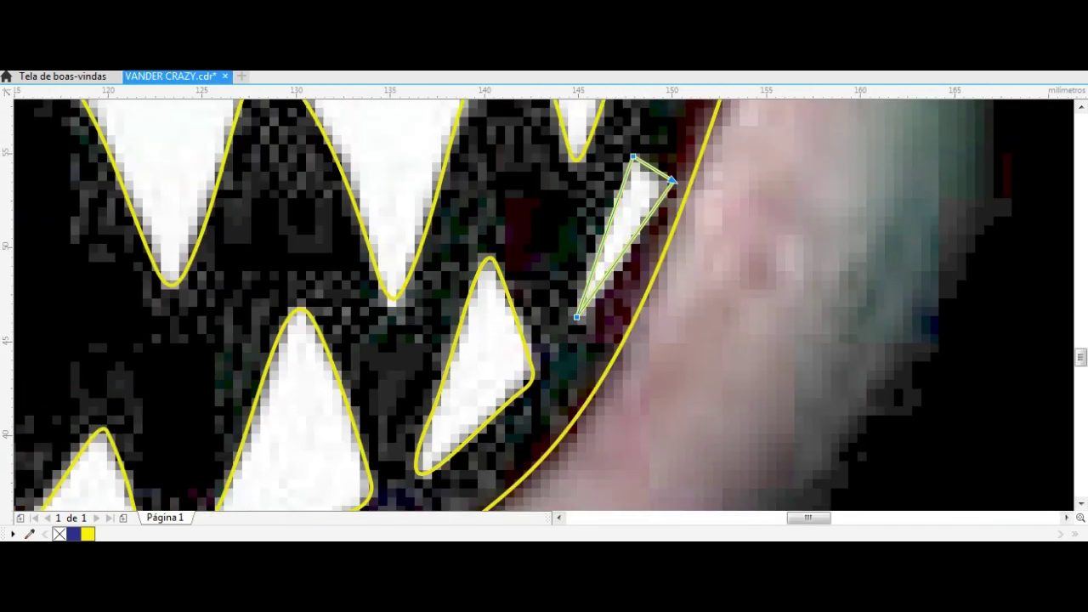
scroll(673, 148, "up", 3)
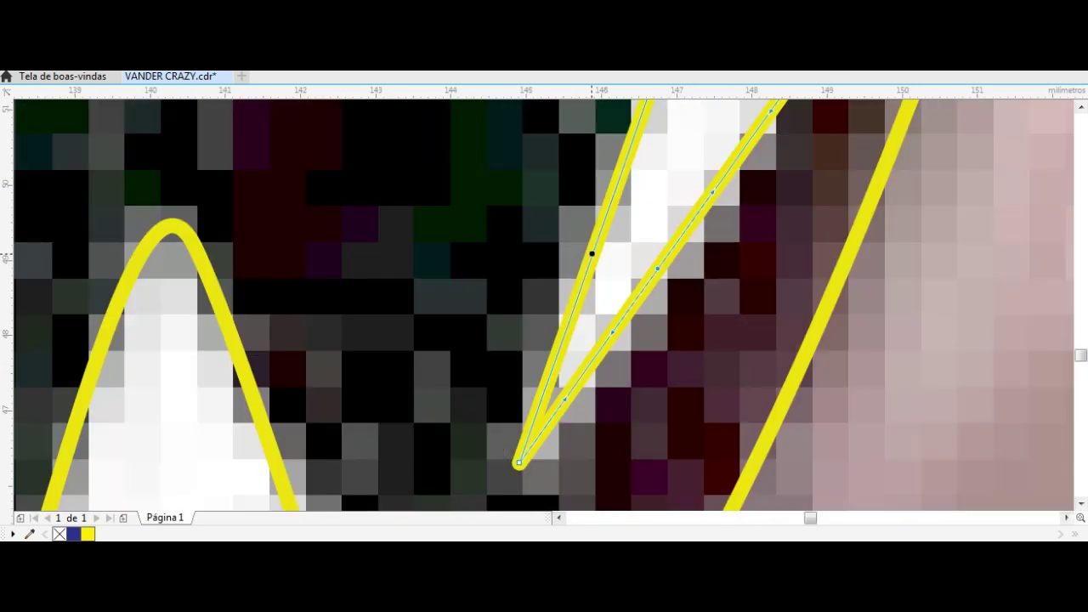
scroll(544, 306, "down", 5)
left_click_drag(333, 218, 660, 413)
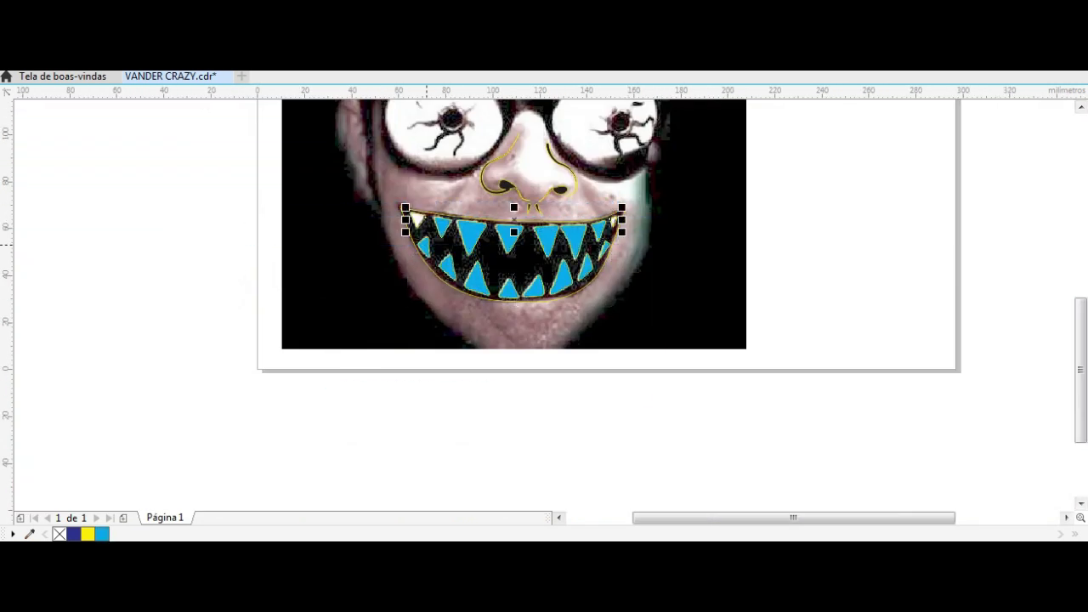
Zoom around the traced left ear to review it, then deselect it
scroll(513, 254, "up", 3)
scroll(544, 306, "down", 2)
scroll(544, 306, "down", 3)
scroll(543, 255, "up", 4)
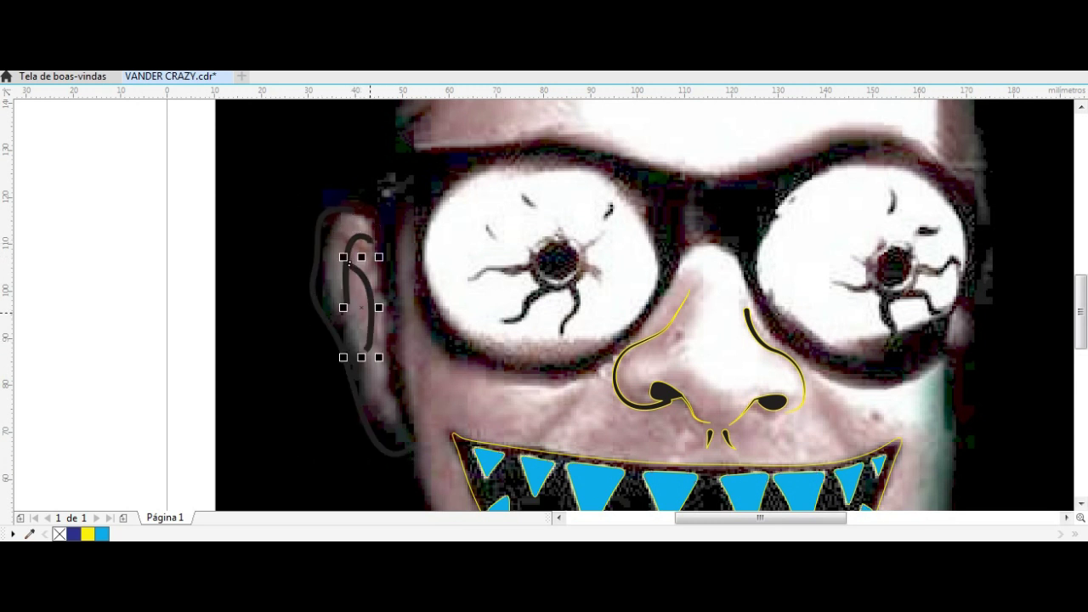
scroll(347, 191, "up", 2)
scroll(544, 306, "down", 1)
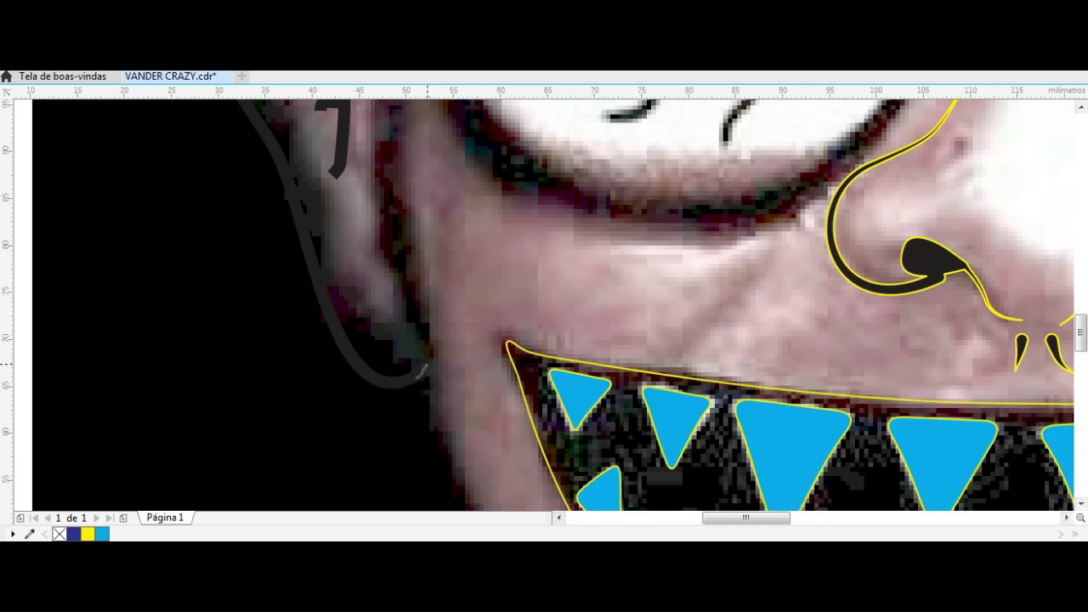
scroll(544, 306, "down", 1)
scroll(544, 306, "down", 1)
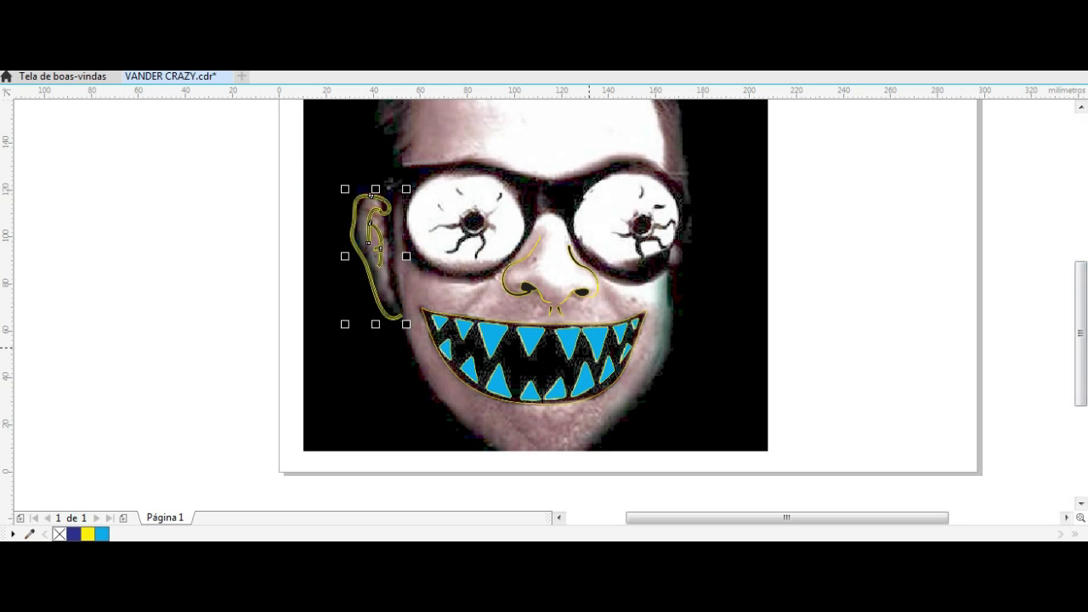
scroll(371, 195, "up", 5)
scroll(202, 348, "down", 5)
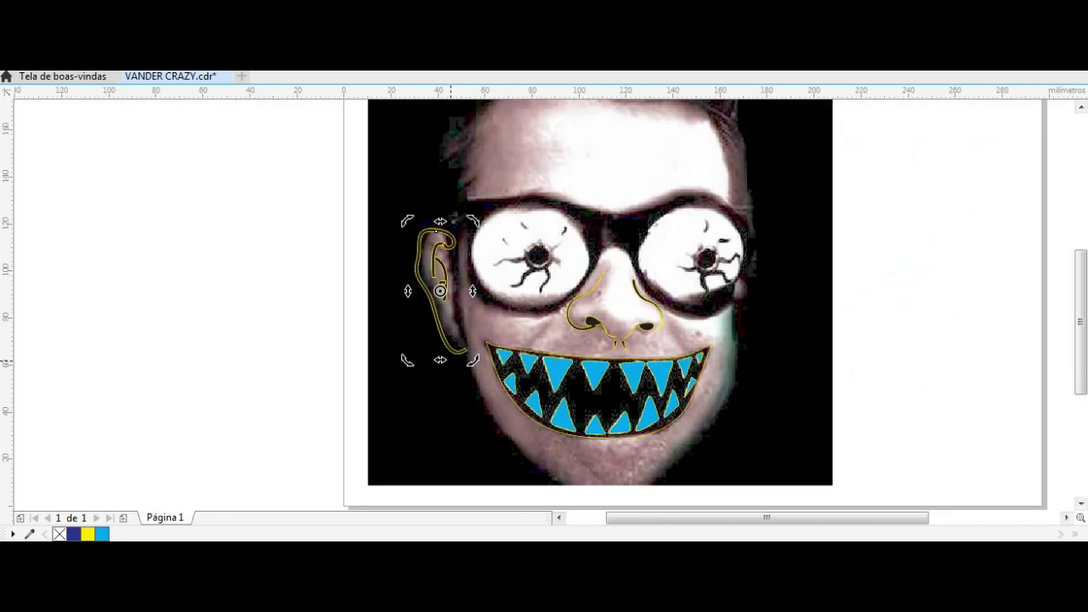
scroll(434, 255, "up", 2)
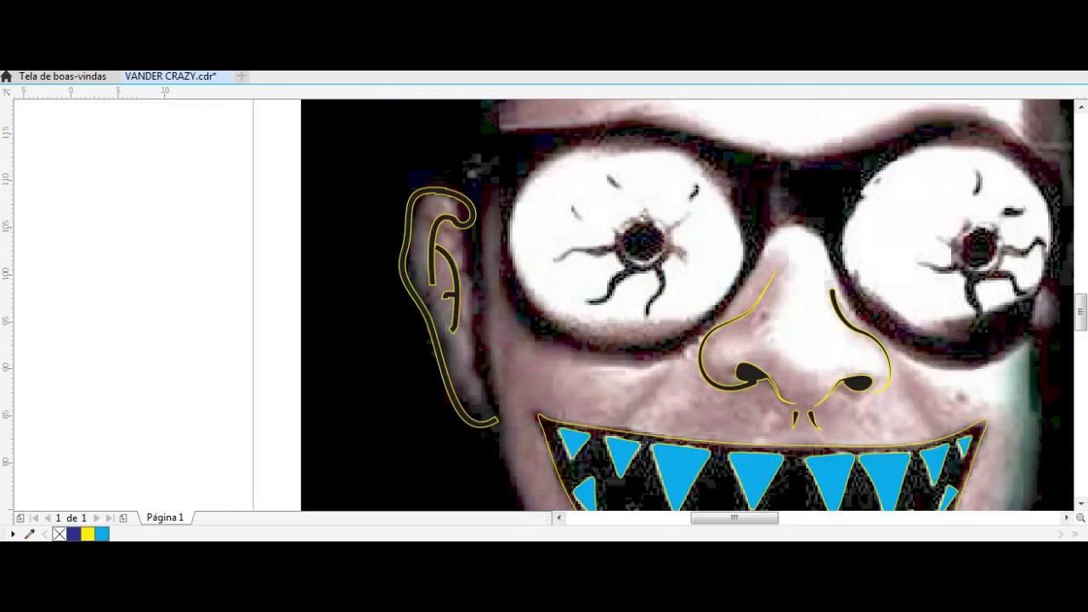
scroll(434, 254, "up", 3)
scroll(422, 164, "down", 5)
left_click(401, 283)
Mirror a copy of the left ear onto the right side of the head
scroll(544, 306, "down", 5)
mouse_move(510, 289)
left_mouse_down()
mouse_move(837, 298)
mouse_move(828, 289)
left_mouse_up()
left_click(557, 359)
key("Escape")
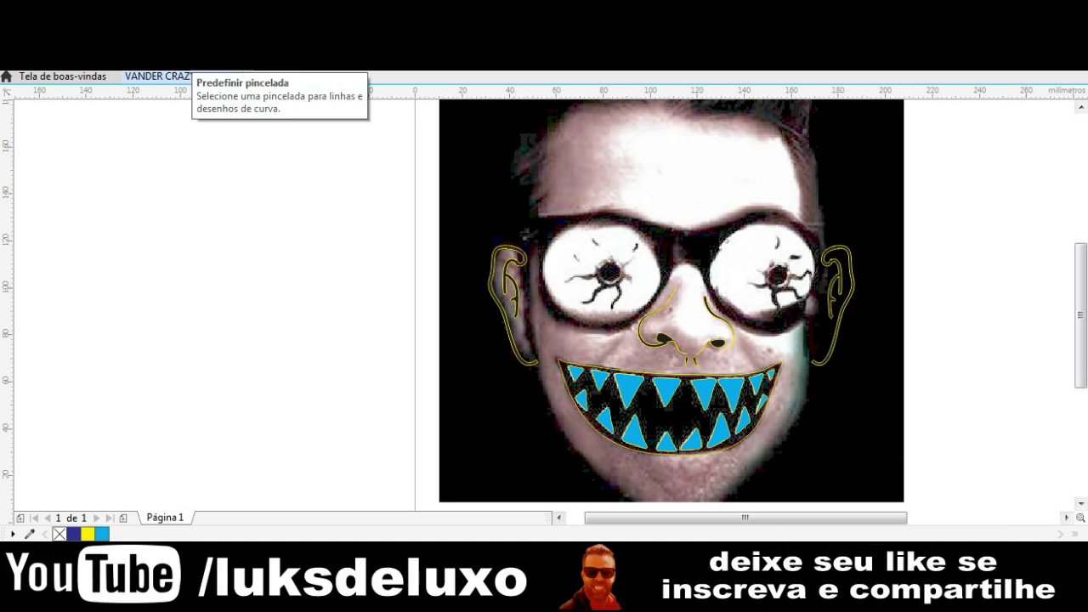
scroll(510, 298, "up", 3)
scroll(671, 408, "down", 2)
left_click_drag(489, 200, 897, 443)
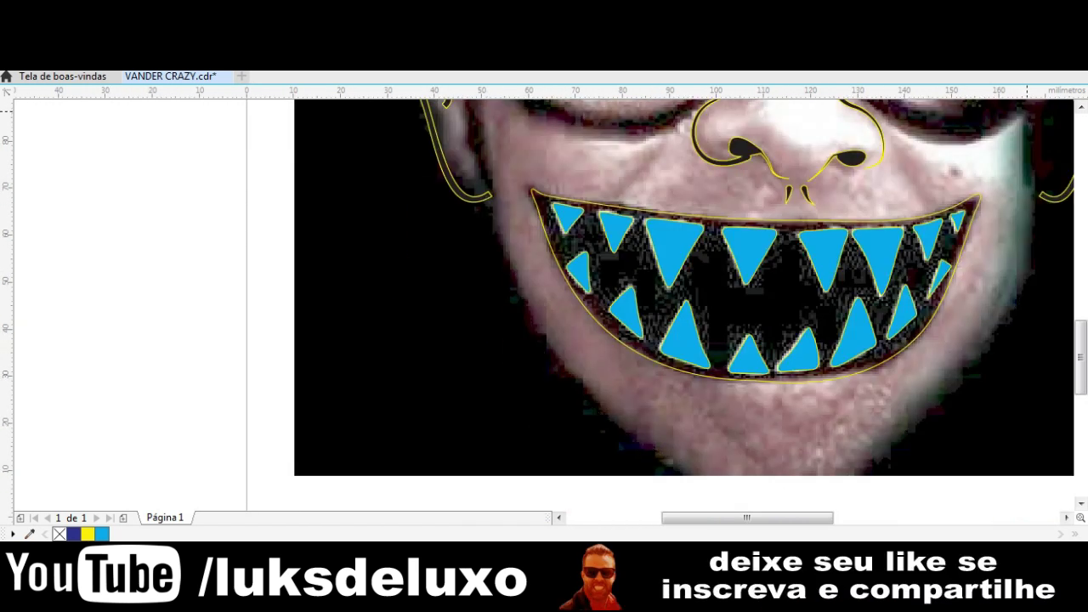
scroll(765, 340, "down", 5)
scroll(935, 272, "up", 4)
scroll(764, 298, "up", 2)
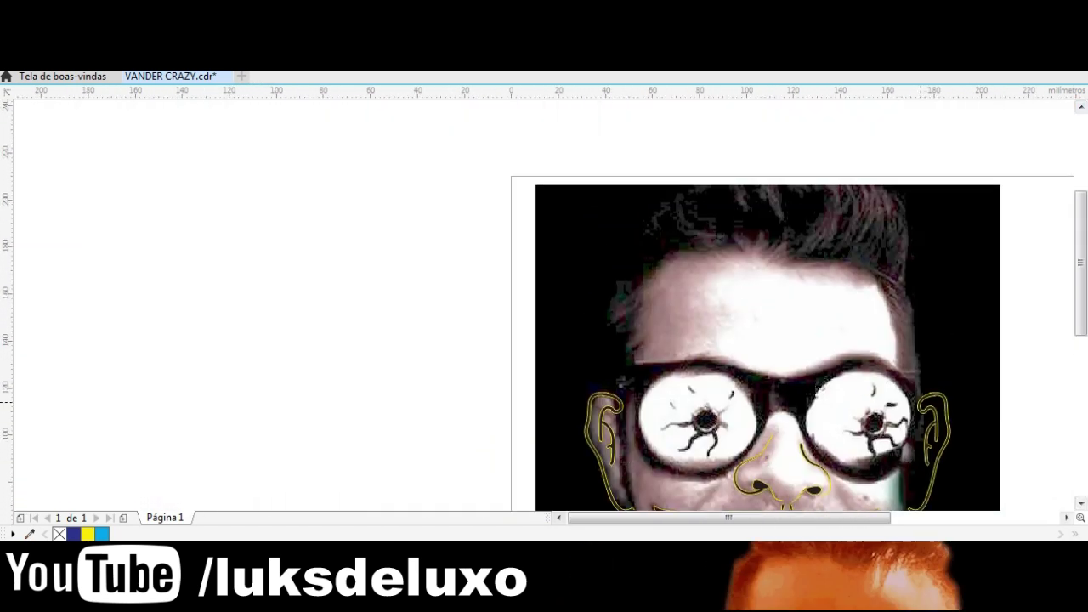
scroll(674, 376, "down", 4)
left_click(586, 297)
scroll(586, 297, "up", 3)
scroll(542, 205, "down", 3)
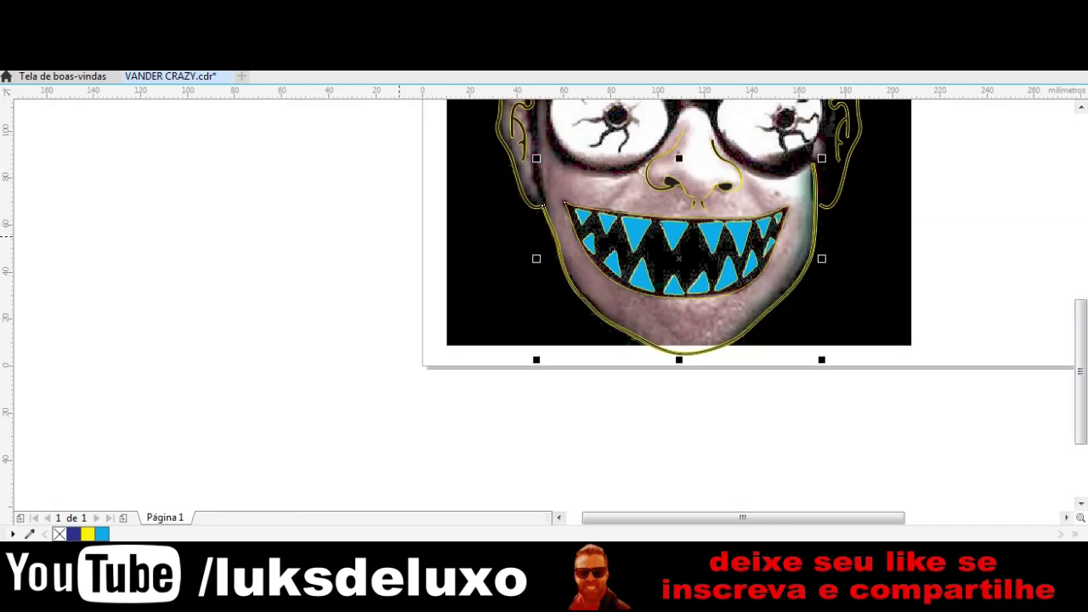
scroll(765, 255, "up", 2)
scroll(799, 195, "down", 4)
scroll(798, 195, "up", 3)
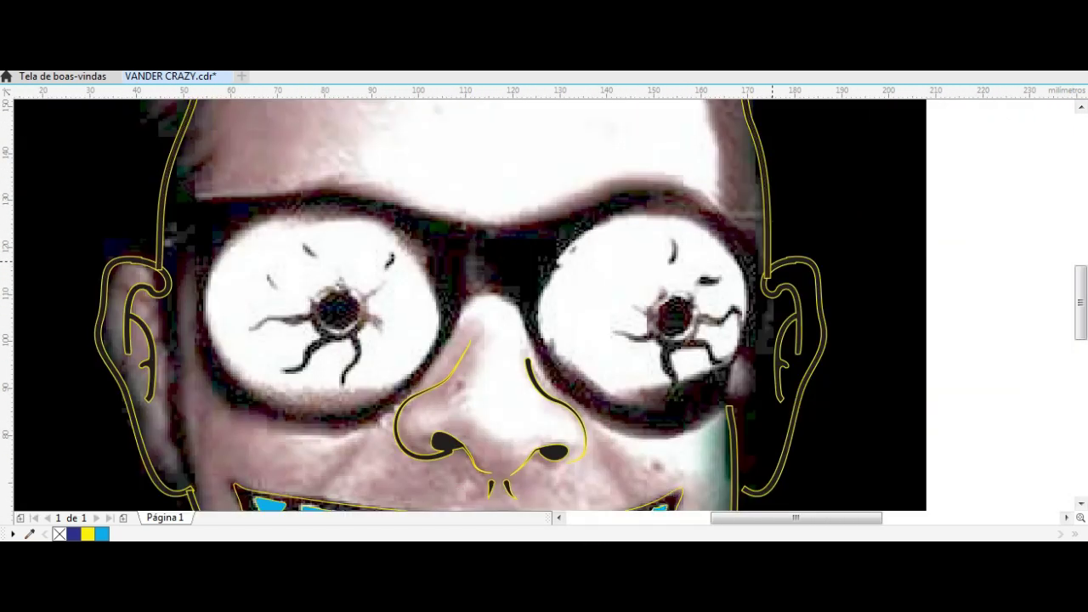
scroll(798, 195, "down", 3)
left_click(765, 196)
scroll(637, 173, "up", 4)
scroll(637, 173, "down", 5)
scroll(637, 174, "up", 5)
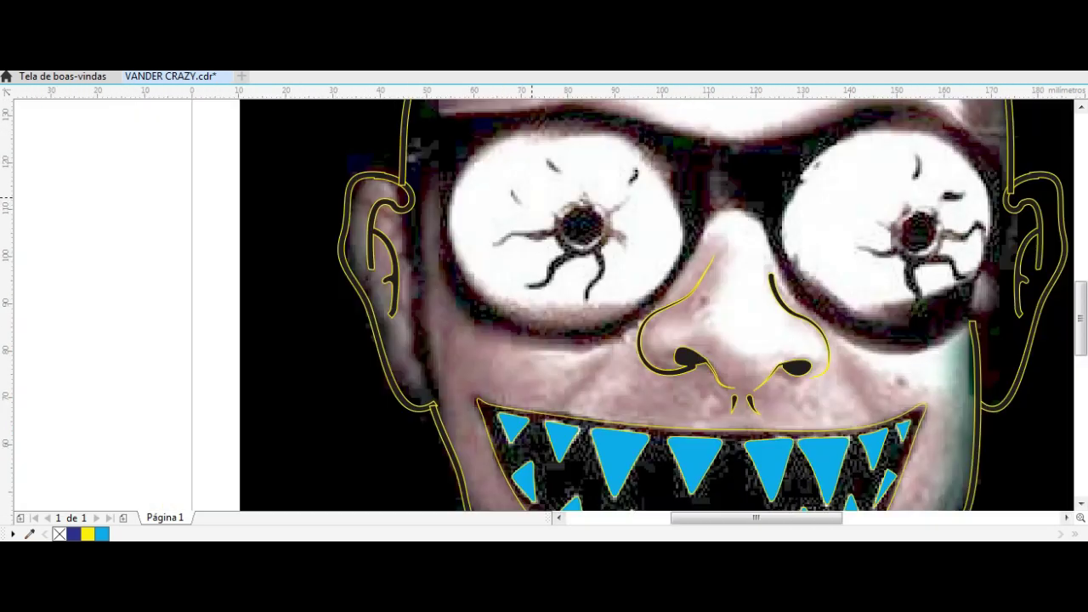
scroll(702, 291, "down", 5)
scroll(238, 170, "up", 2)
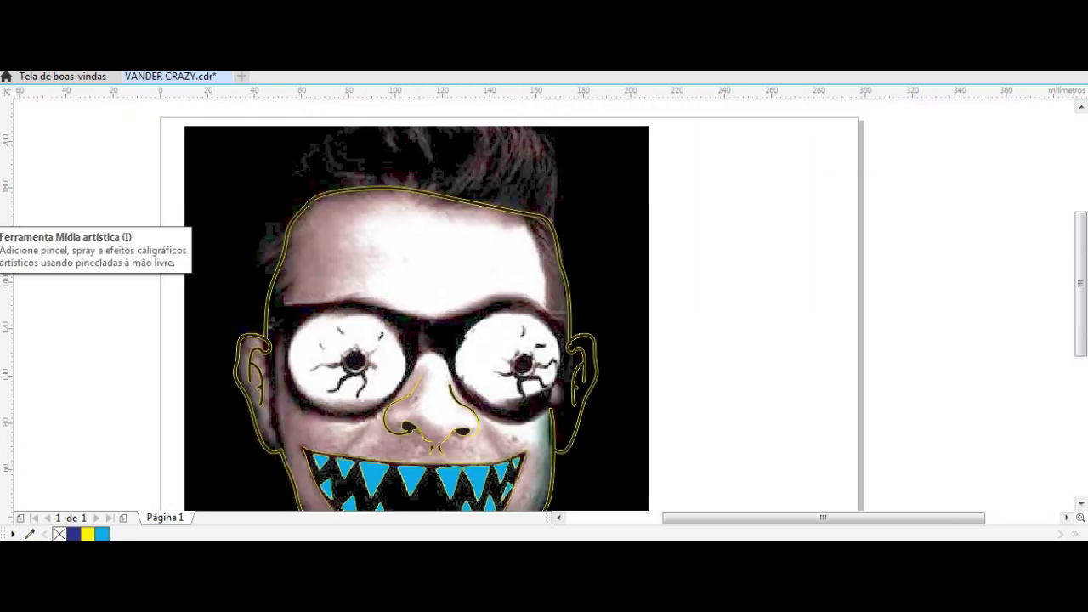
Draw thick black zigzag hair strokes along the hairline with a brush preset, redoing the right one
scroll(247, 255, "up", 2)
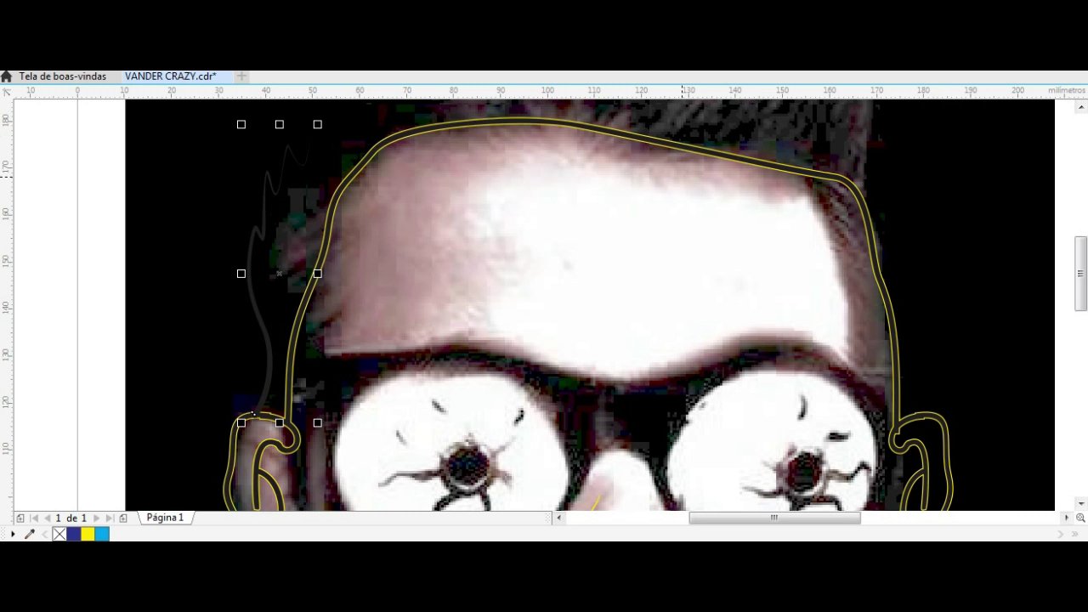
key("ctrl+z")
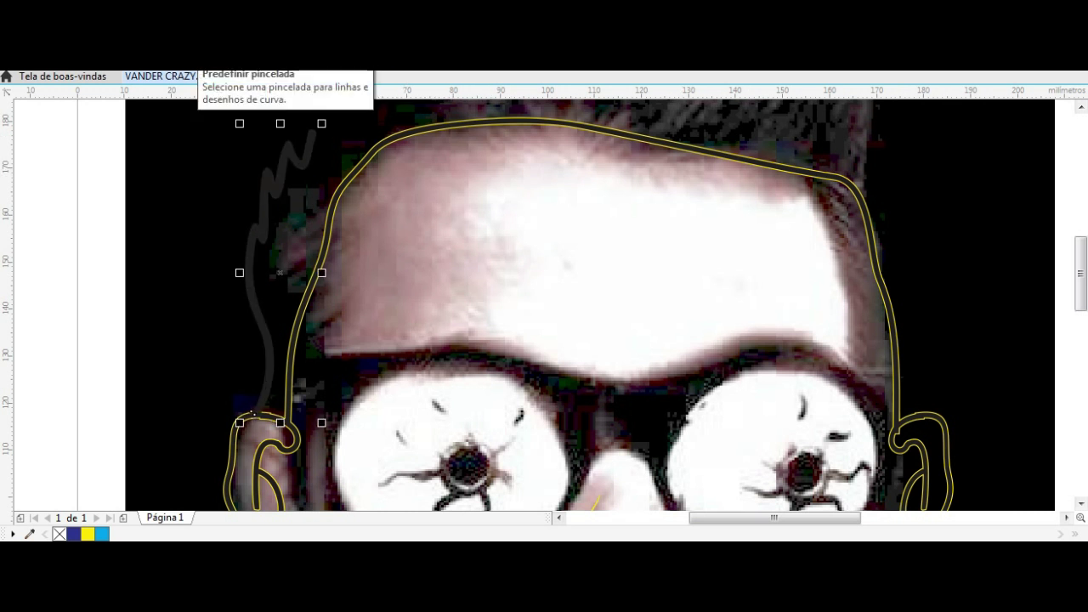
scroll(321, 259, "up", 3)
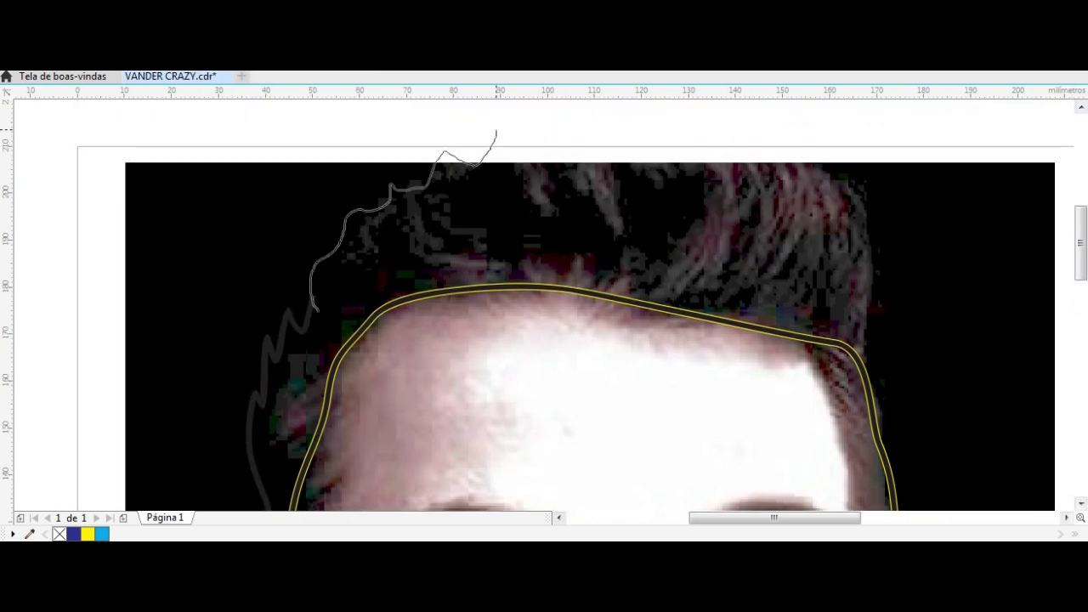
left_click_drag(315, 311, 315, 312)
left_click_drag(824, 135, 824, 136)
key("ctrl+z")
left_click_drag(871, 434, 872, 435)
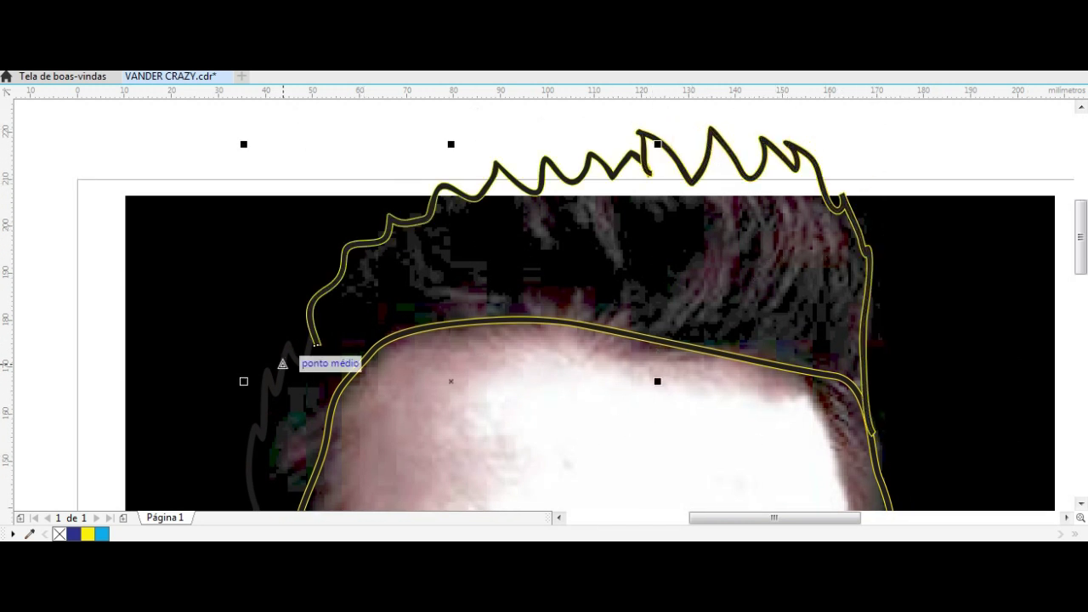
Smooth the selected nodes of the hair curve and save the drawing
left_click_drag(889, 229, 280, 397)
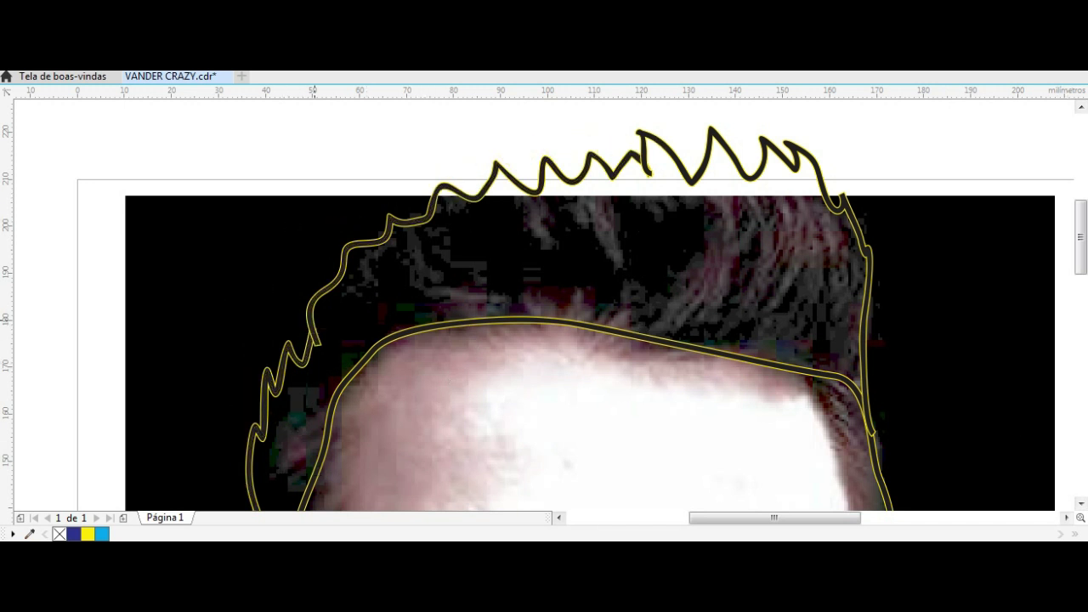
scroll(658, 163, "up", 5)
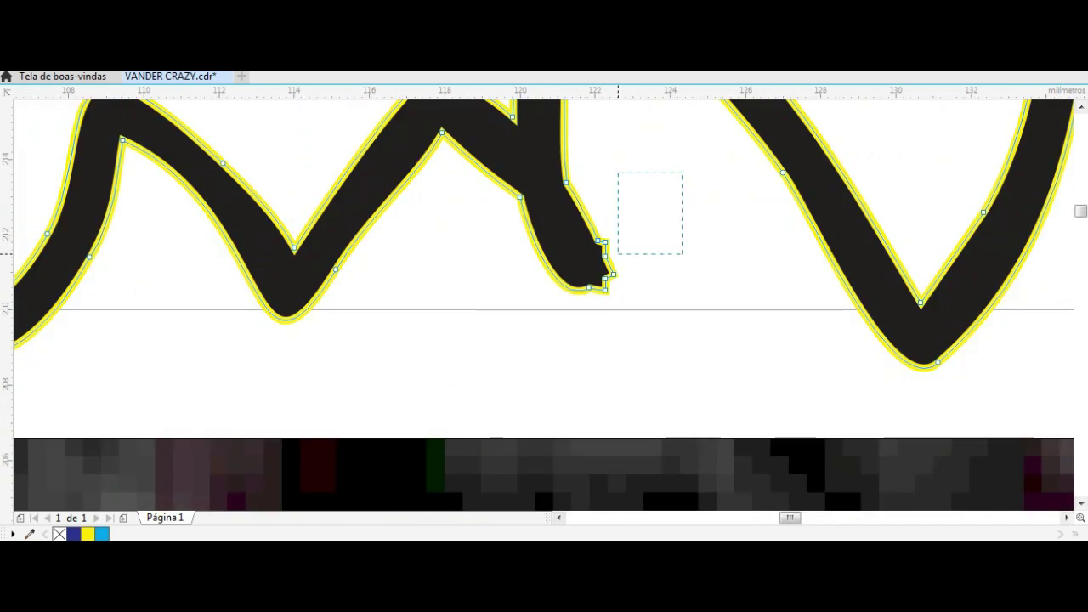
scroll(544, 306, "down", 5)
scroll(544, 306, "up", 3)
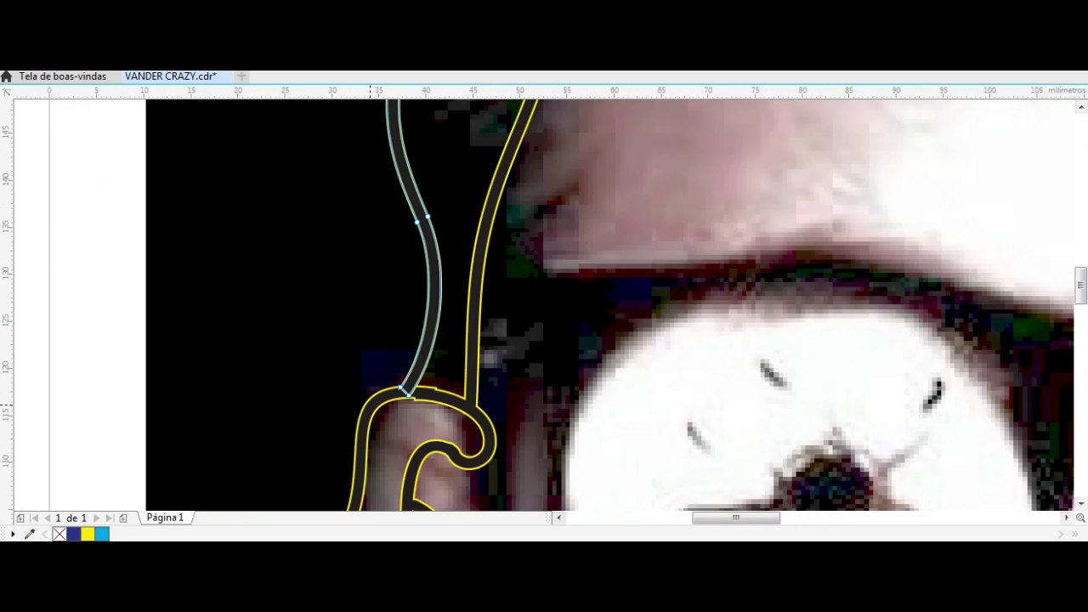
scroll(544, 306, "up", 2)
scroll(544, 306, "down", 3)
scroll(544, 306, "up", 3)
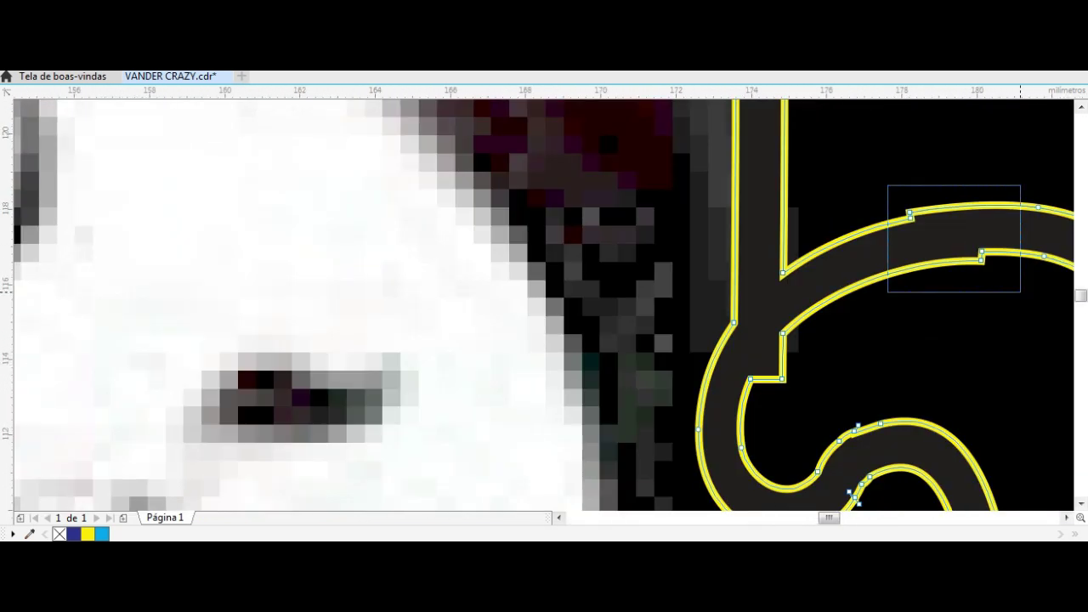
key("Delete")
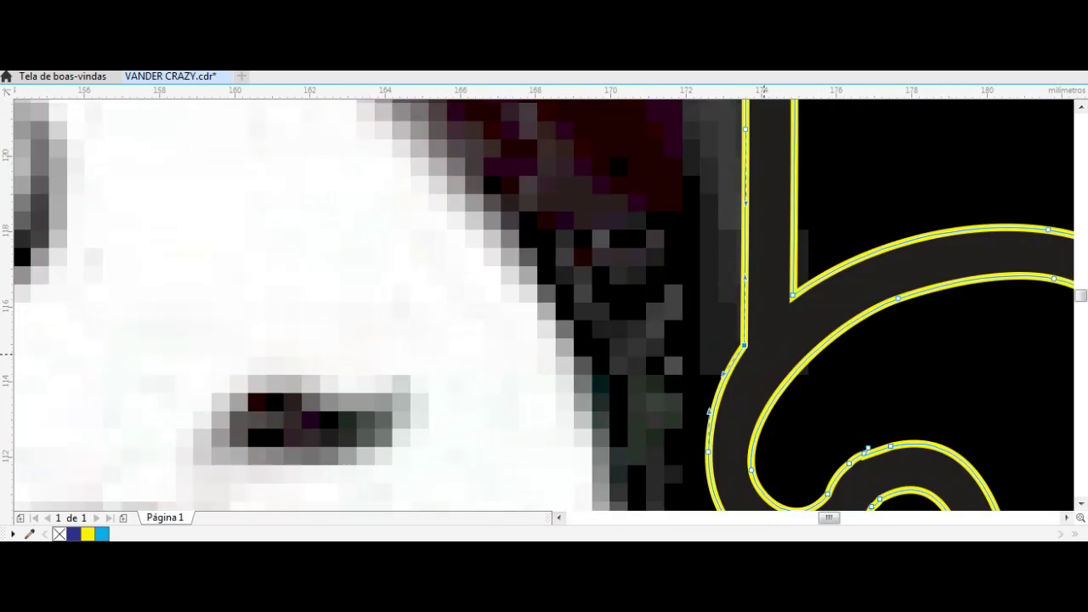
key("ctrl+s")
Select the left hair outline and zoom around to check the head contour
scroll(527, 470, "down", 5)
scroll(527, 470, "up", 2)
left_click(203, 278)
scroll(799, 213, "up", 3)
scroll(799, 212, "down", 5)
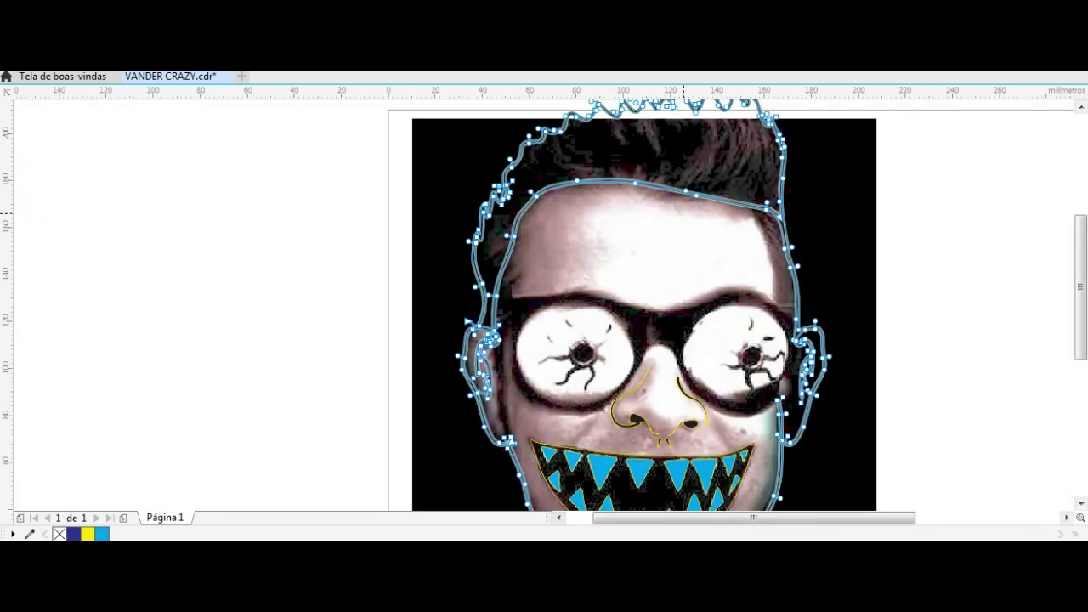
scroll(544, 297, "up", 3)
scroll(368, 318, "down", 2)
scroll(559, 336, "up", 2)
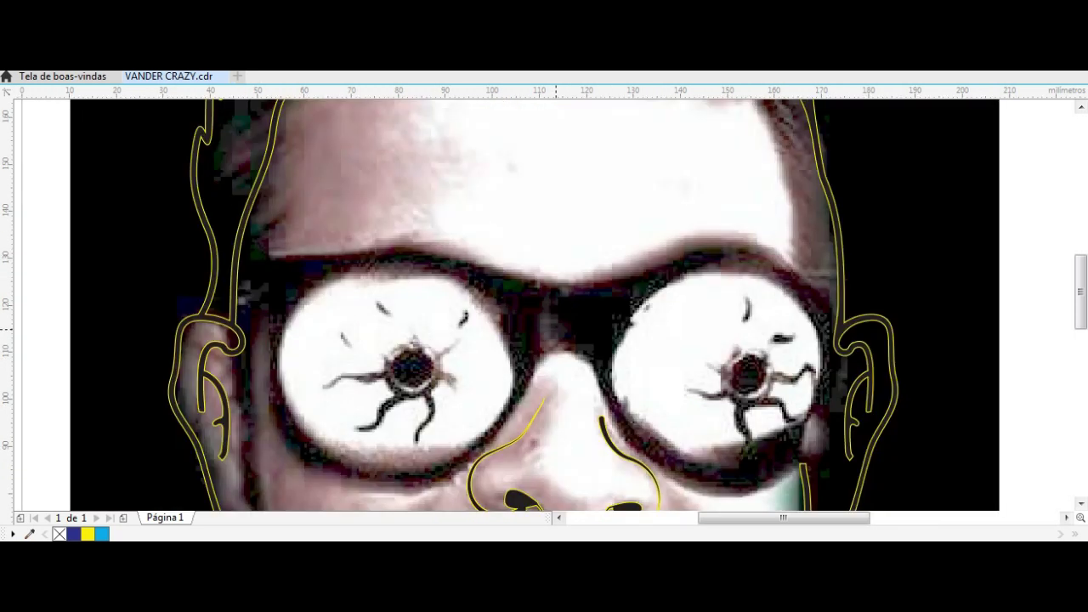
scroll(255, 442, "up", 3)
scroll(255, 442, "down", 2)
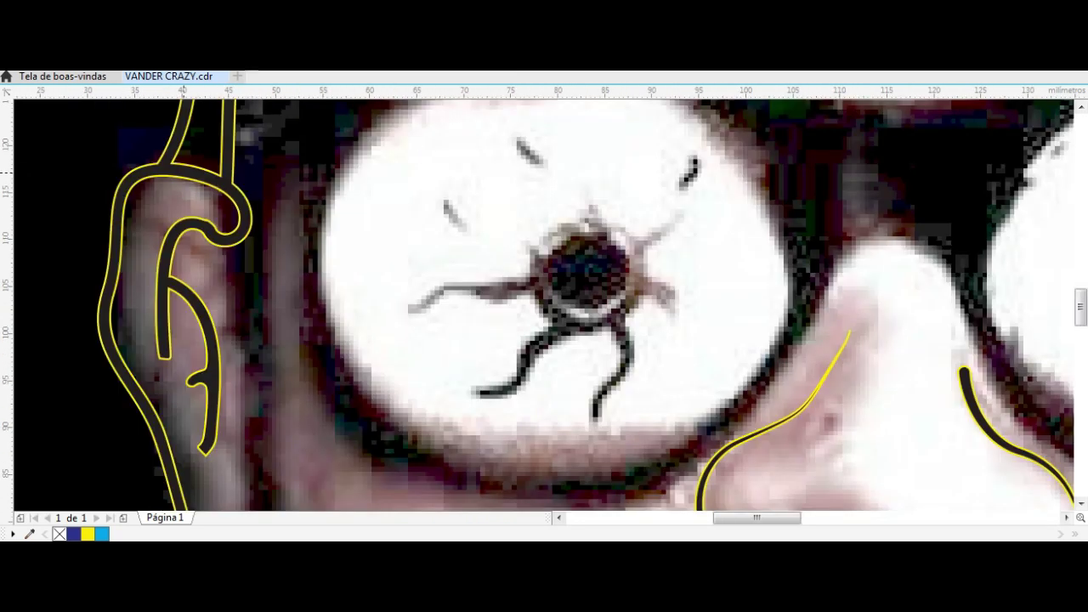
scroll(194, 164, "down", 2)
scroll(252, 264, "down", 2)
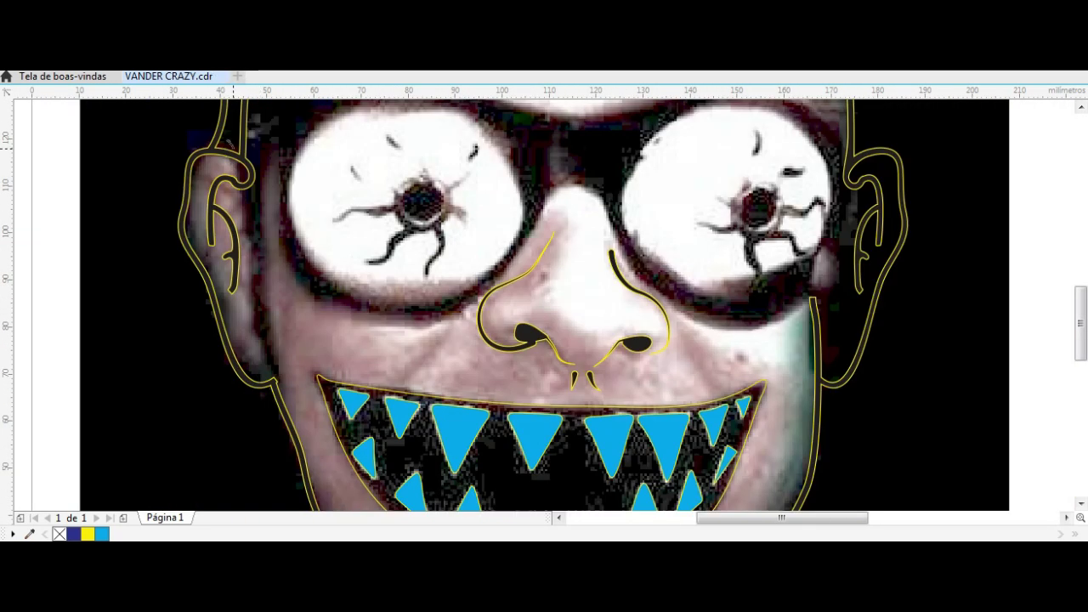
Draw a left cheek curve and place a mirrored copy beside the right ear
left_click_drag(299, 411, 223, 134)
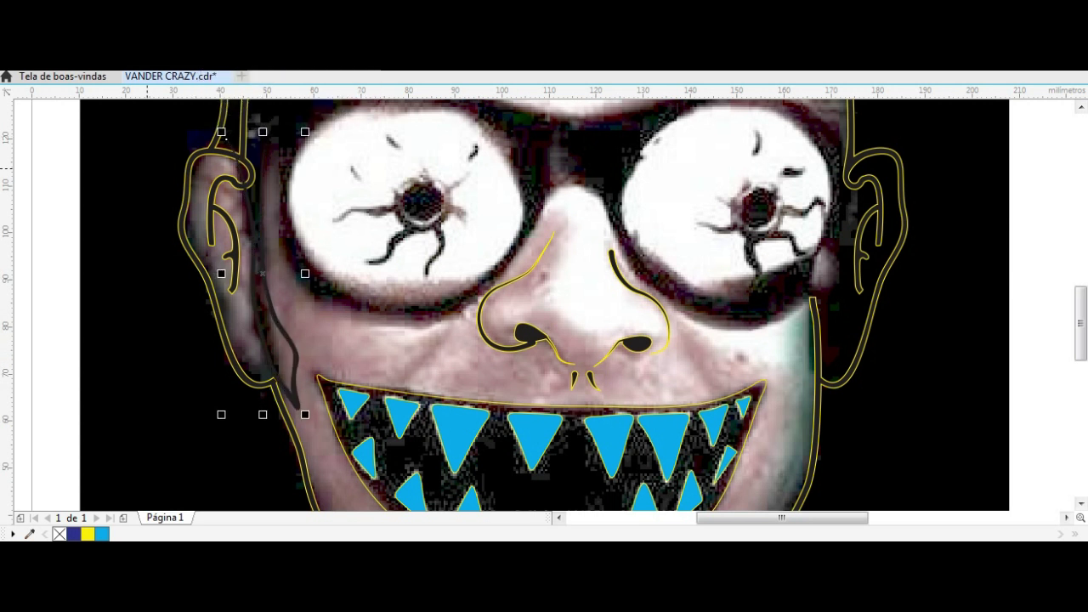
mouse_move(221, 274)
left_mouse_down()
mouse_move(145, 274)
mouse_move(837, 281)
left_mouse_up()
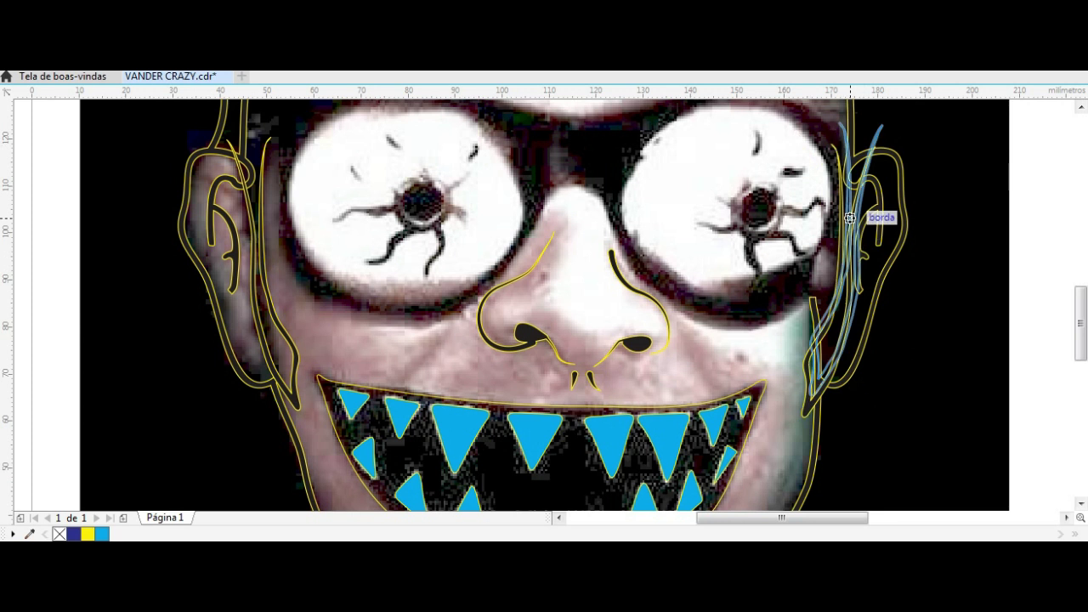
left_click_drag(799, 141, 843, 249)
scroll(844, 249, "up", 3)
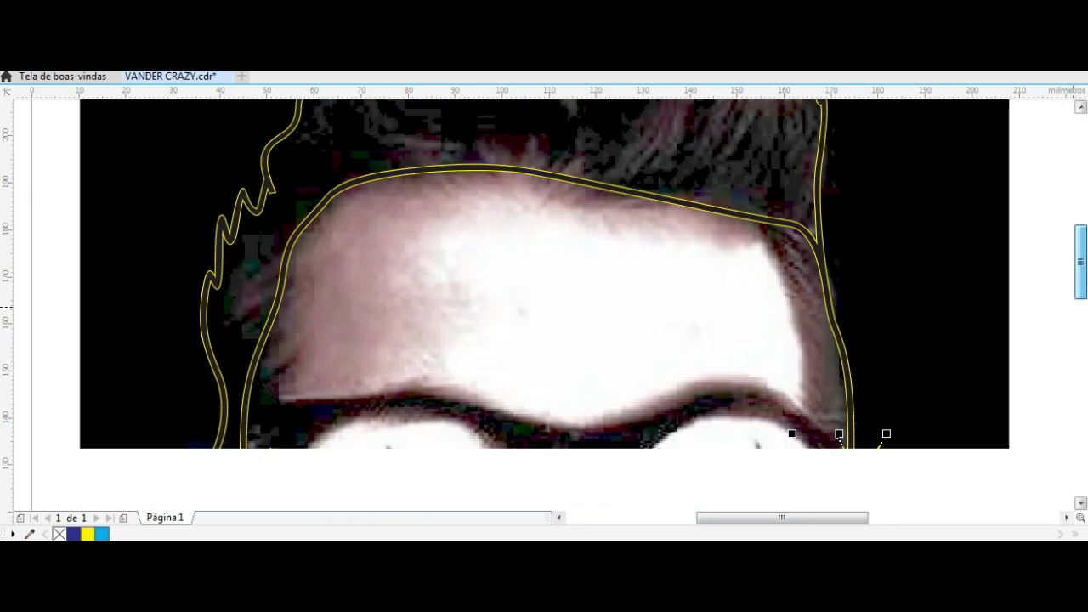
left_click(7, 219)
Start the glasses outline with a line across the brow above the glasses
left_click_drag(659, 361, 888, 374)
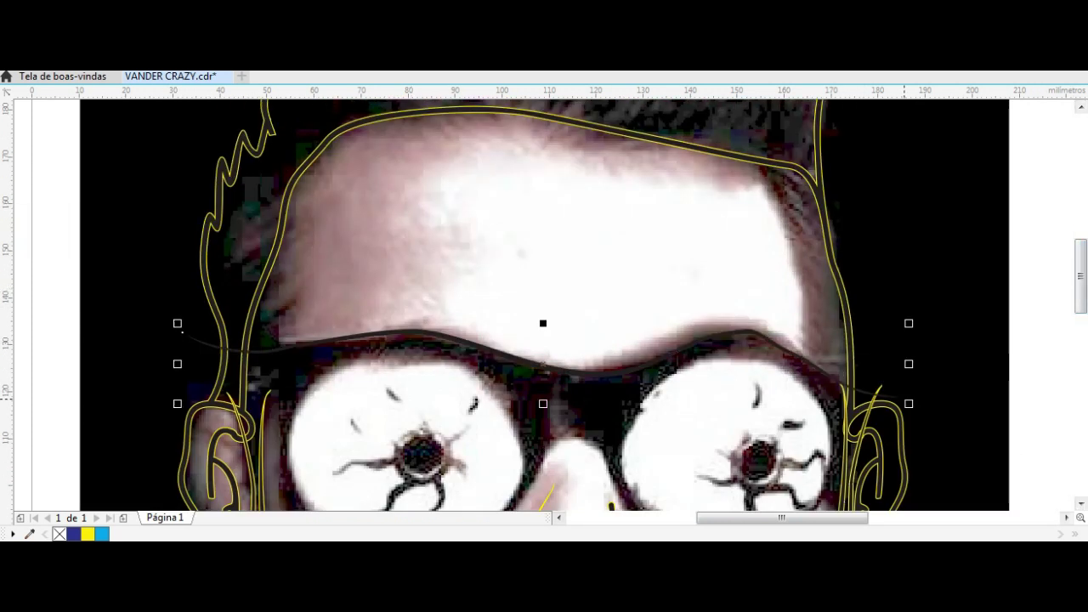
scroll(888, 373, "up", 3)
scroll(889, 374, "down", 3)
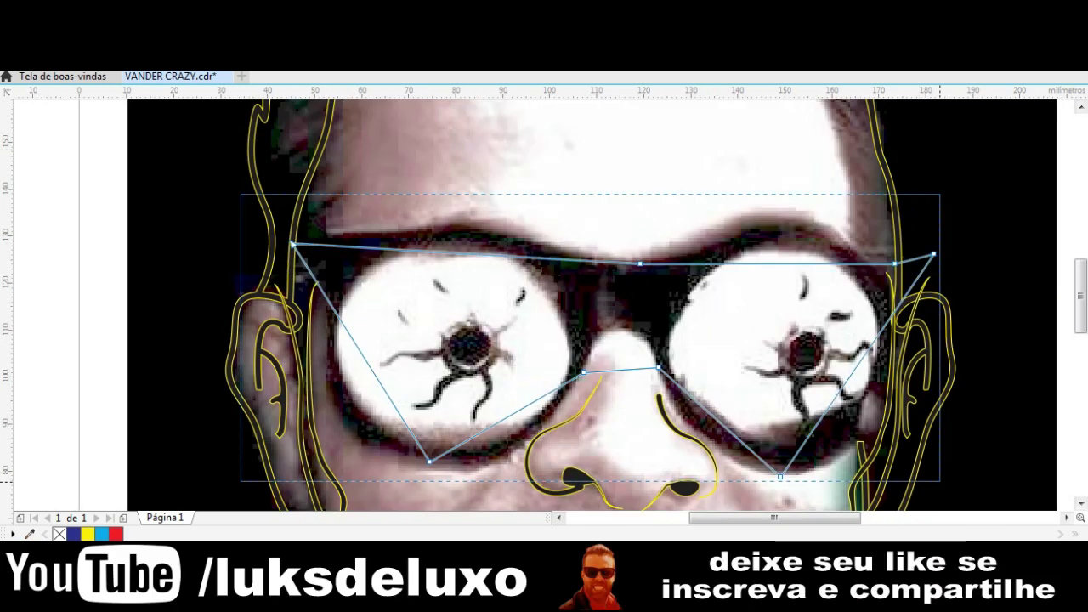
Curve the glasses outline's top edges, lower rims, nose bridge and left side to follow the frames
left_click_drag(459, 253, 458, 226)
left_click_drag(778, 263, 776, 213)
left_click_drag(506, 416, 497, 429)
left_click_drag(718, 422, 688, 429)
scroll(689, 429, "up", 3)
scroll(671, 437, "down", 3)
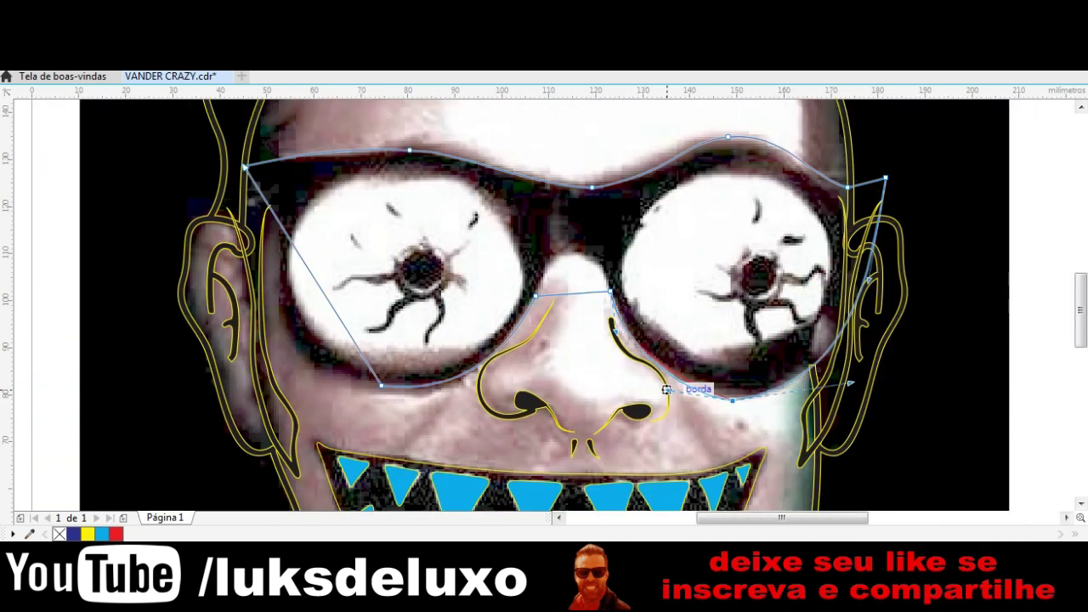
left_click_drag(572, 294, 570, 253)
left_click_drag(340, 338, 277, 375)
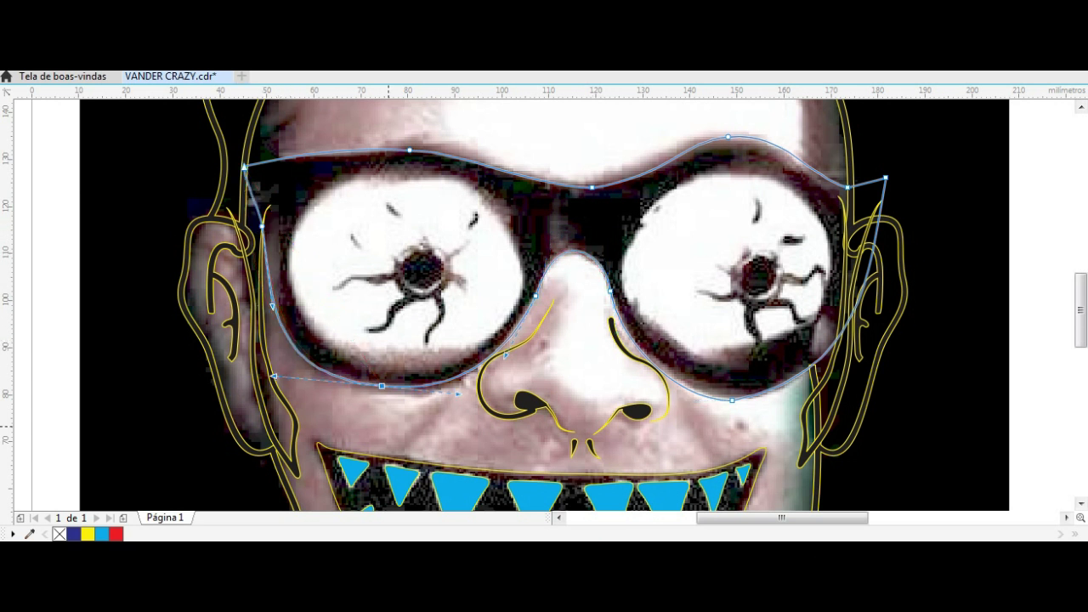
Draw ellipses over both lenses and two concentric circles around the left pupil, then select the rings
left_click_drag(289, 170, 522, 374)
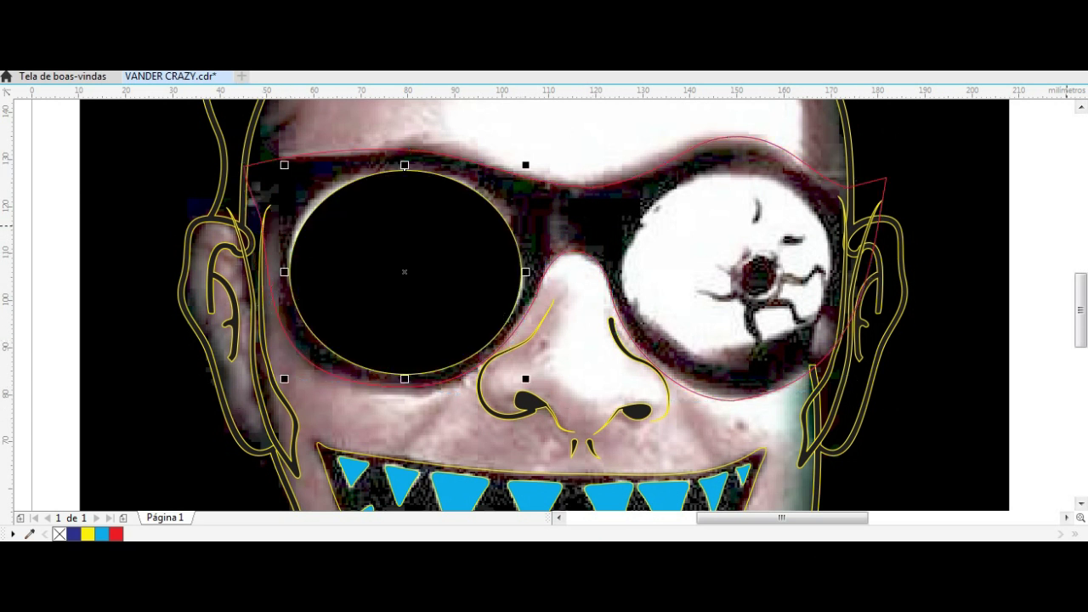
left_click_drag(621, 174, 833, 372)
scroll(503, 317, "up", 2)
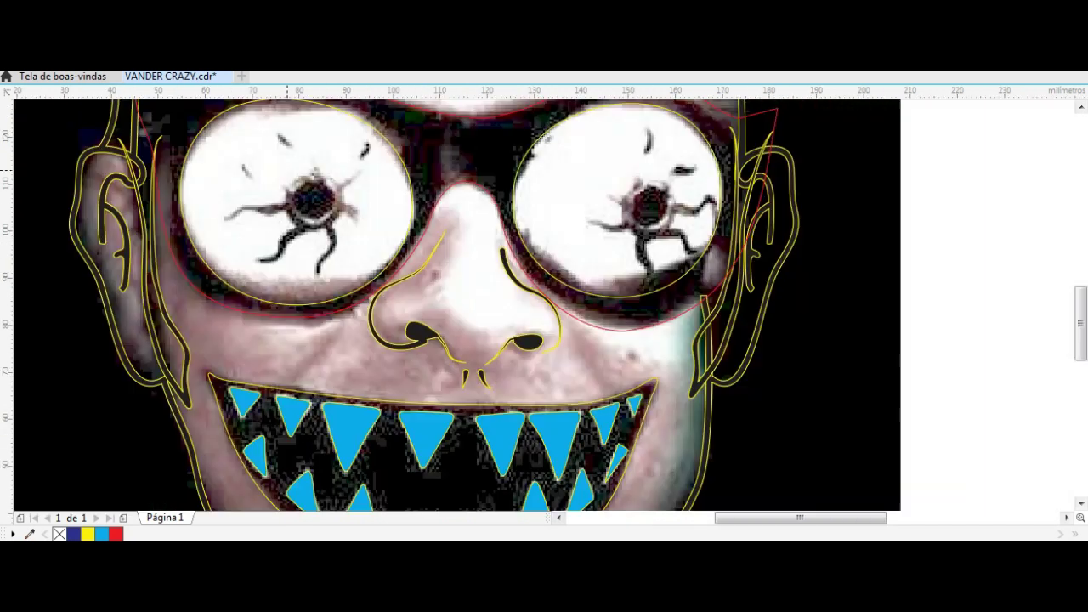
left_click_drag(278, 165, 400, 288)
left_click_drag(289, 174, 374, 274)
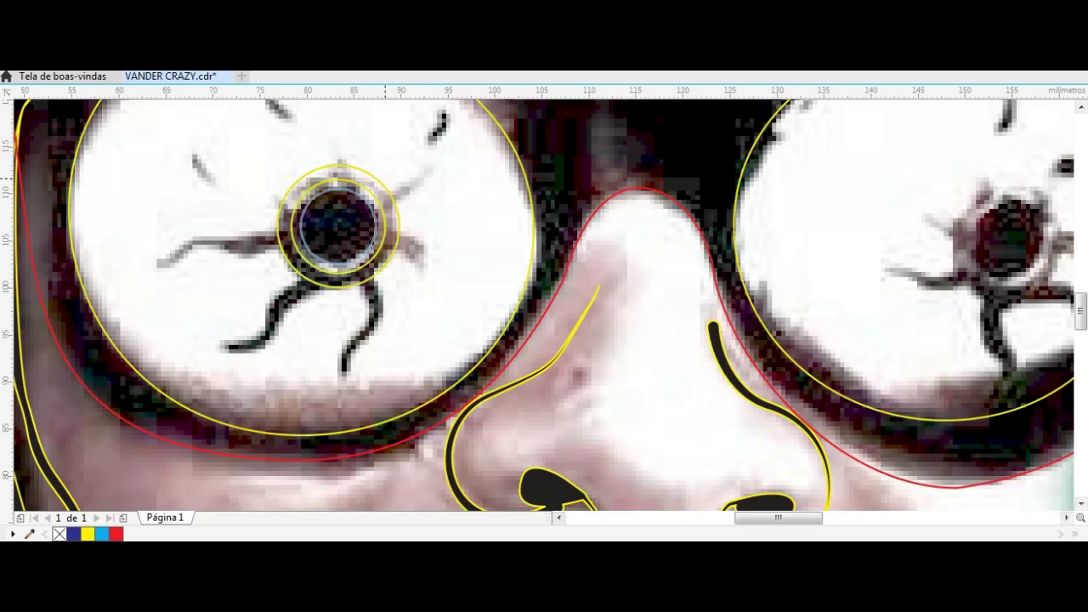
scroll(379, 181, "down", 2)
right_click(78, 255)
left_click_drag(52, 130, 256, 217)
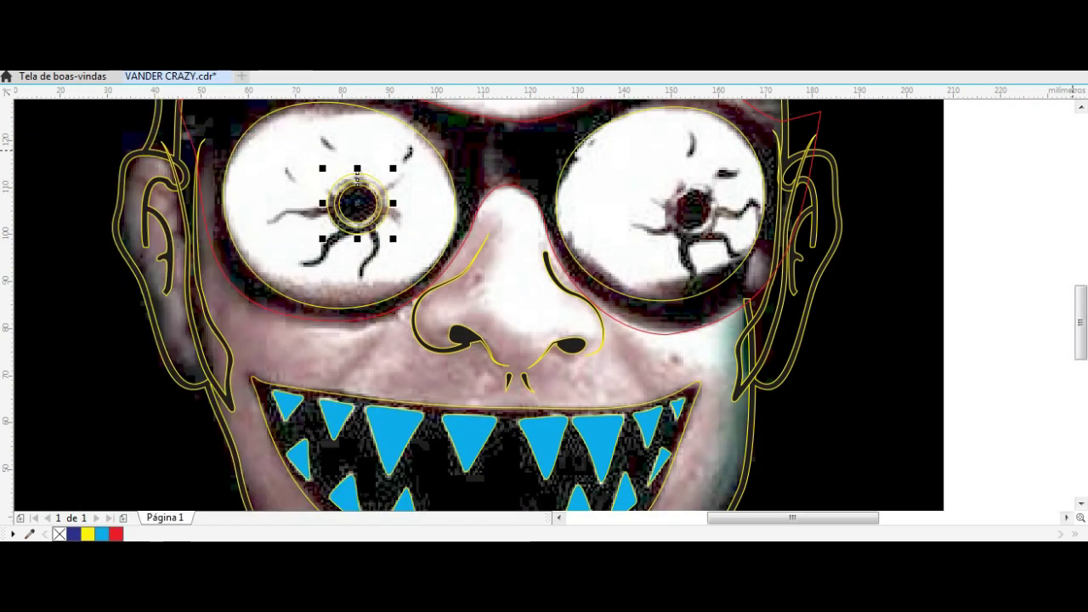
scroll(357, 179, "up", 2)
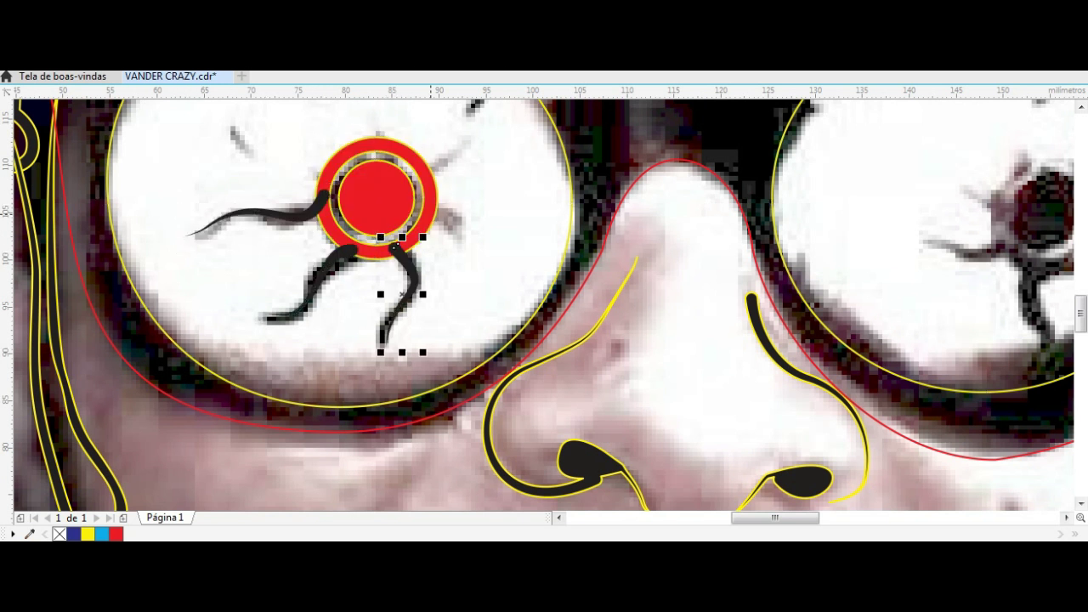
Draw a tapered spike up-left from the left pupil and move the red pupil disc onto the forehead
scroll(422, 170, "up", 1)
left_click(383, 143)
left_click_drag(323, 209, 230, 160)
scroll(544, 306, "up", 3)
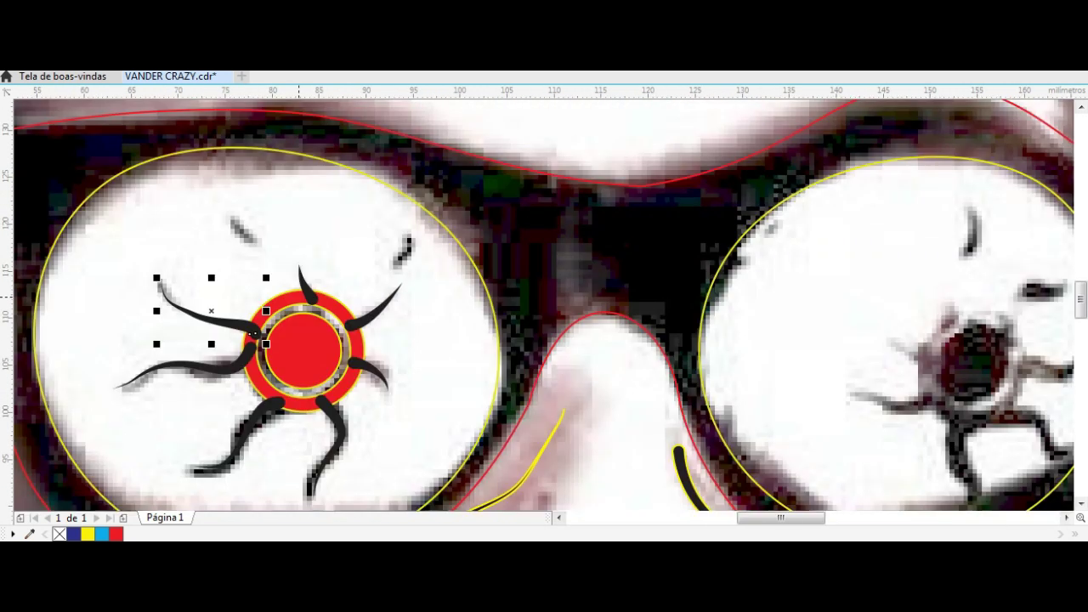
scroll(408, 245, "down", 3)
scroll(498, 311, "up", 3)
left_click_drag(498, 311, 522, 191)
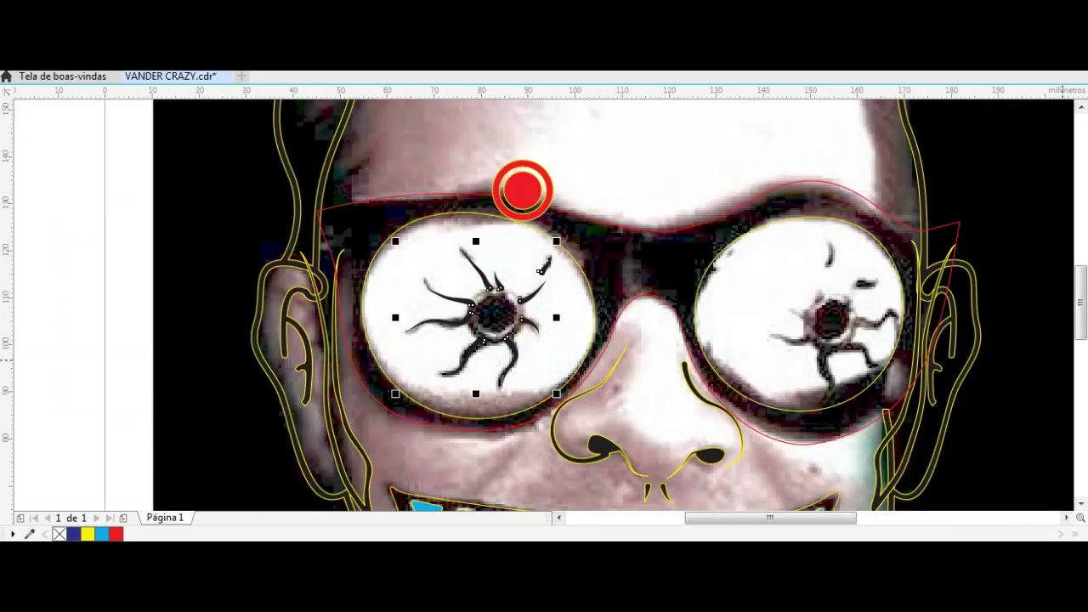
Select the upper-left spike, then the yellow rings around the pupil
scroll(494, 295, "up", 2)
left_click(406, 343)
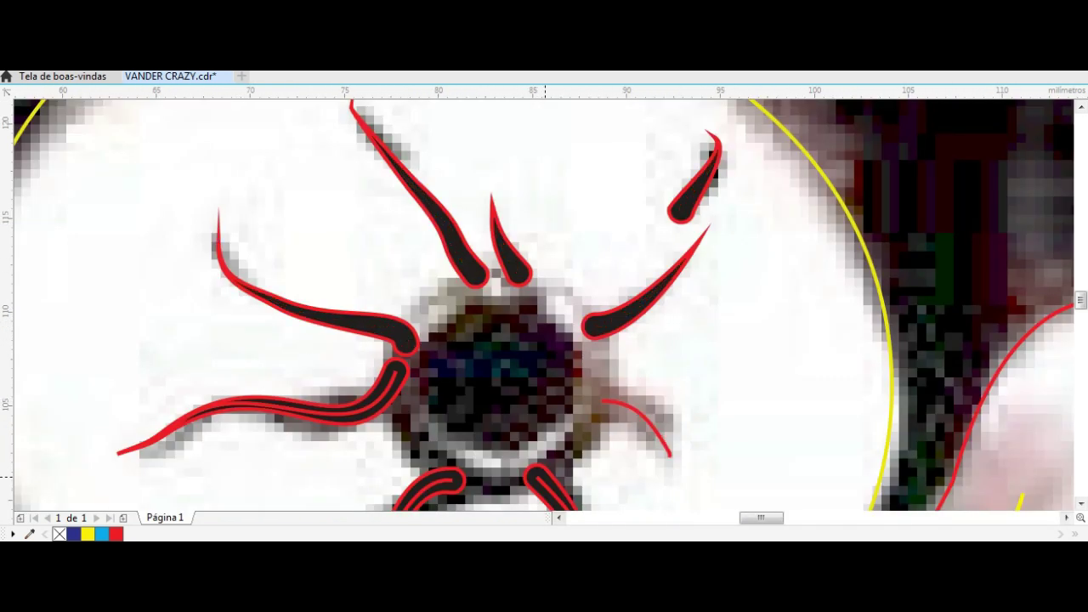
scroll(393, 382, "down", 3)
scroll(413, 328, "up", 2)
scroll(413, 461, "up", 2)
left_click(455, 475)
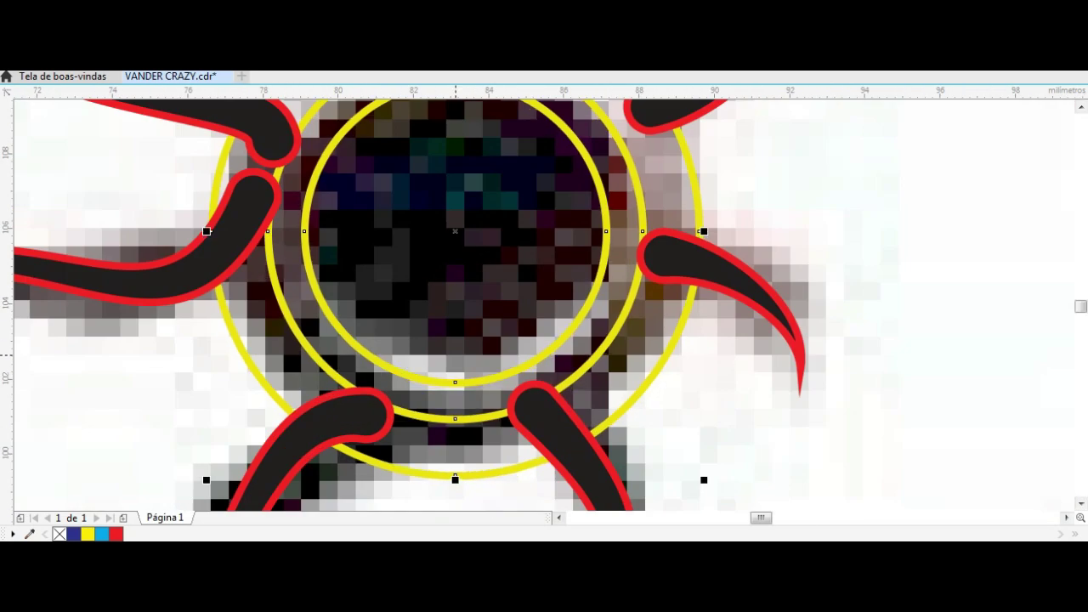
scroll(454, 355, "down", 3)
Copy the spiky pupil to the right eye, delete its spikes, and paste a shrunken circle there
left_click_drag(456, 339, 790, 340)
scroll(790, 340, "up", 2)
key("Delete")
key("ctrl+v")
left_click_drag(711, 260, 738, 288)
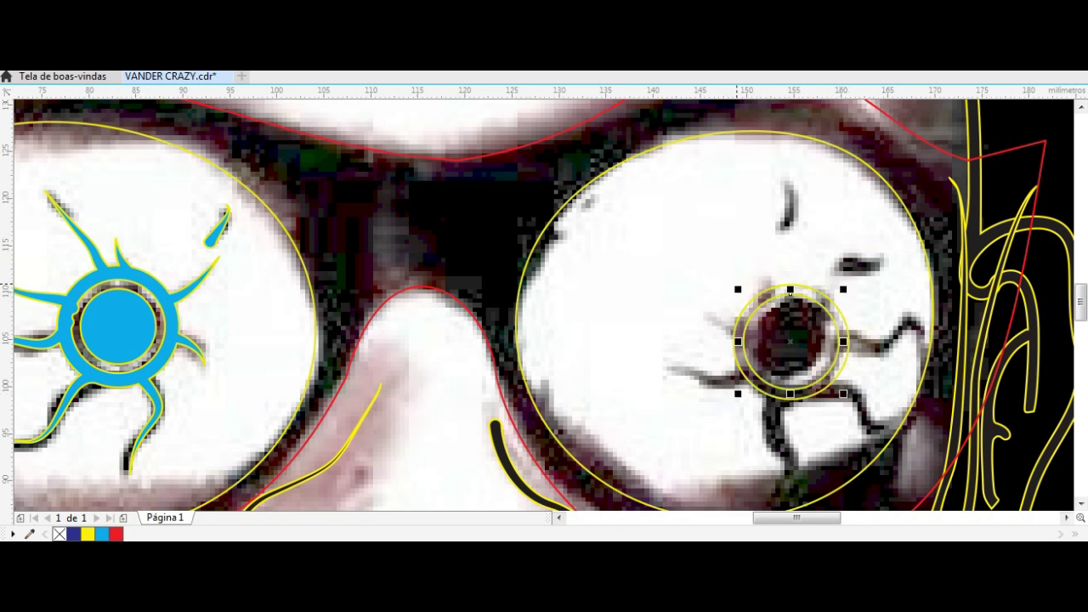
Move the pasted circle onto the nose bridge
scroll(753, 308, "down", 2)
left_click_drag(753, 308, 162, 312)
scroll(162, 312, "up", 2)
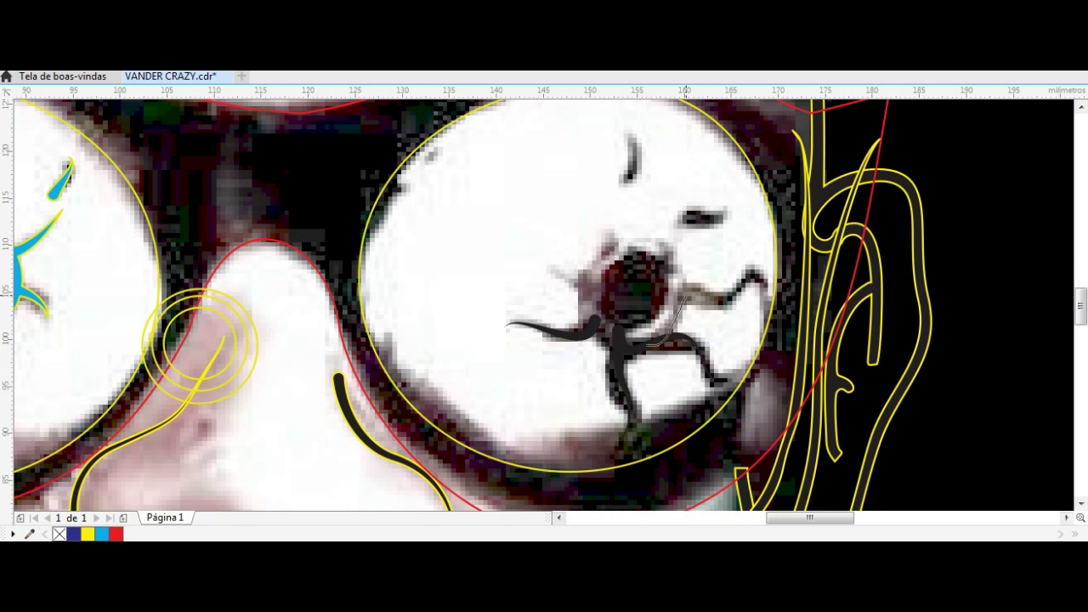
scroll(386, 291, "down", 3)
Center the ring shape on the right eye's pupil
left_click(387, 292)
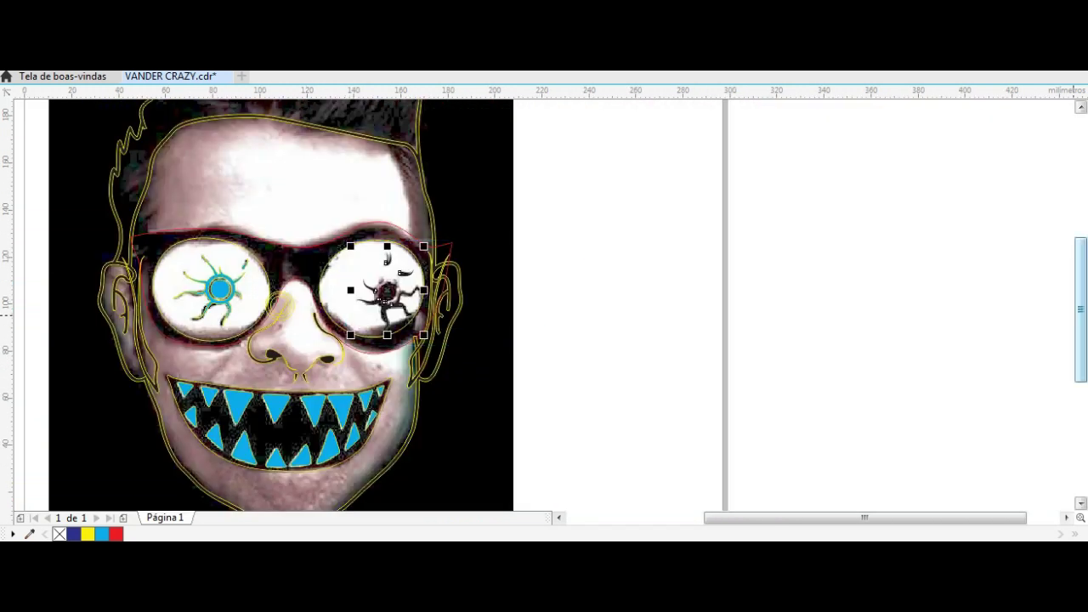
scroll(387, 291, "up", 4)
scroll(387, 292, "down", 2)
left_click_drag(386, 291, 607, 209)
scroll(575, 224, "up", 3)
scroll(595, 212, "down", 3)
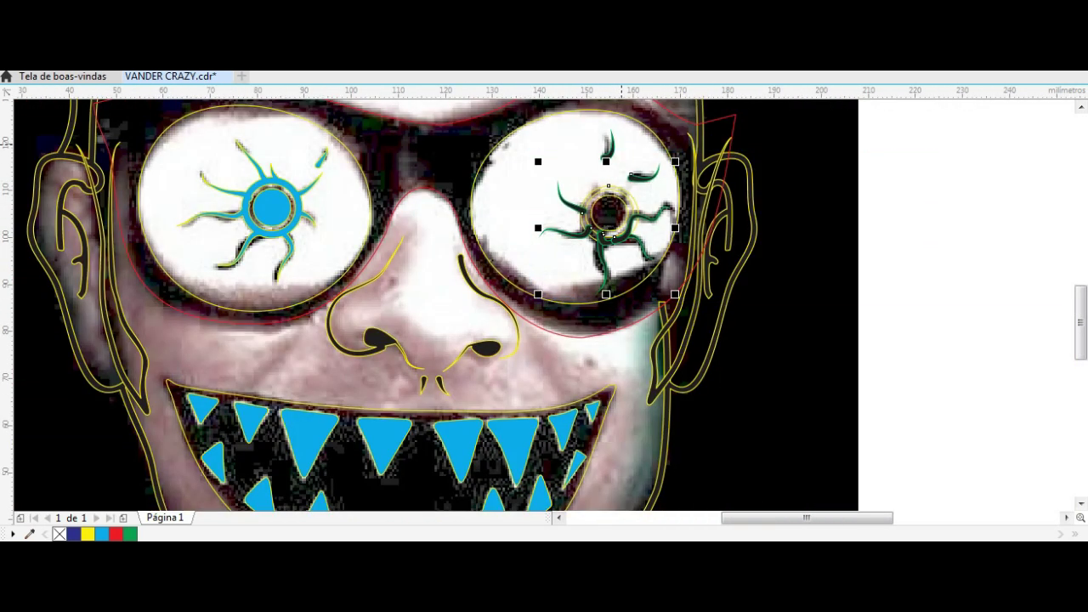
Remove a bump from the right eye squiggle's outline
scroll(606, 209, "up", 5)
scroll(606, 209, "up", 2)
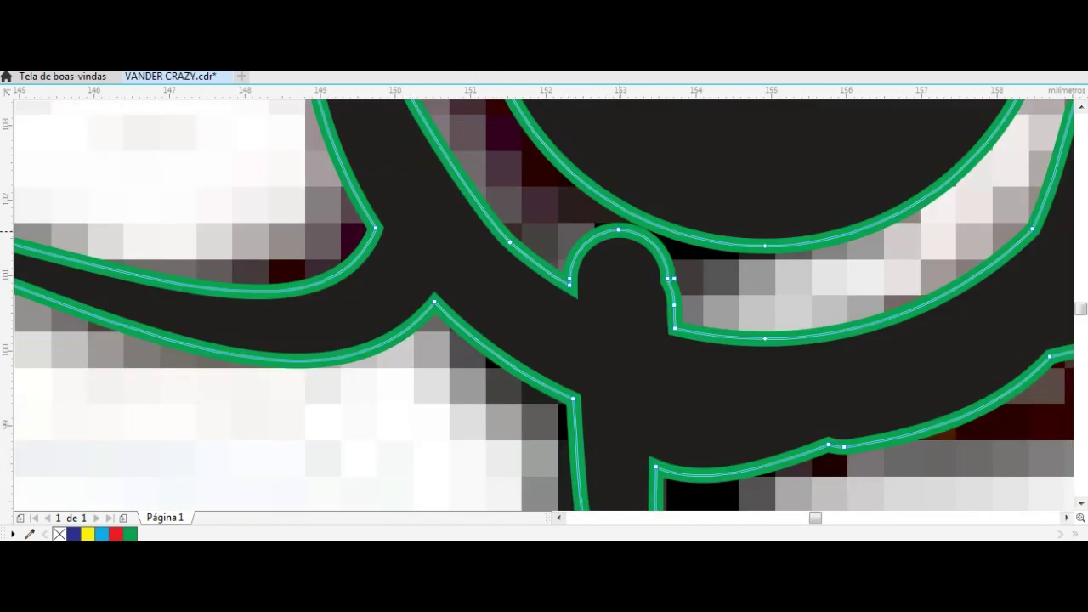
left_click_drag(572, 274, 672, 327)
scroll(504, 472, "down", 3)
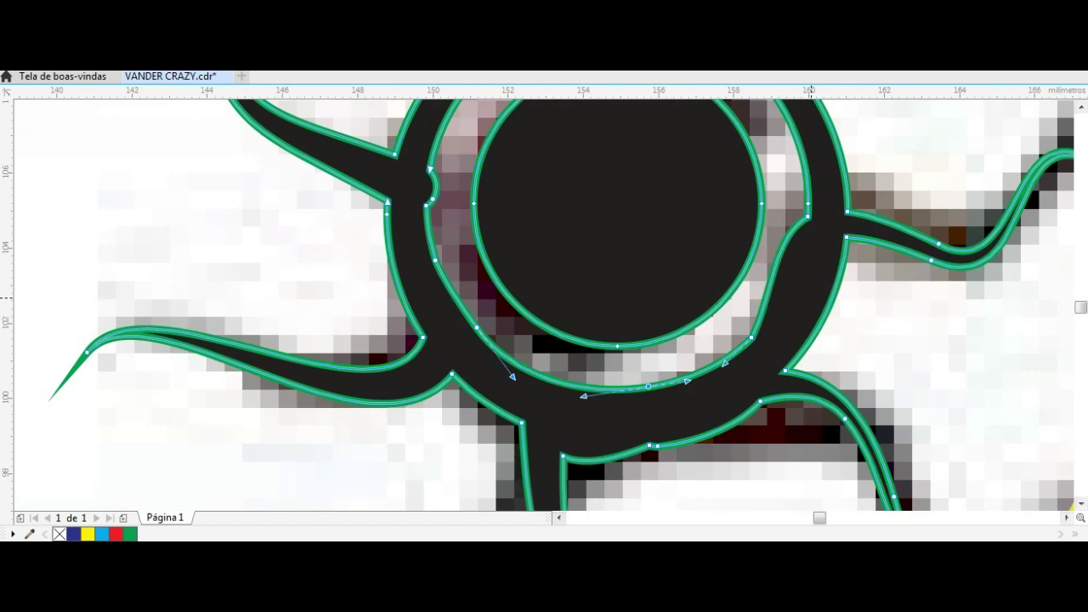
scroll(505, 471, "up", 3)
scroll(505, 472, "down", 2)
scroll(505, 472, "down", 1)
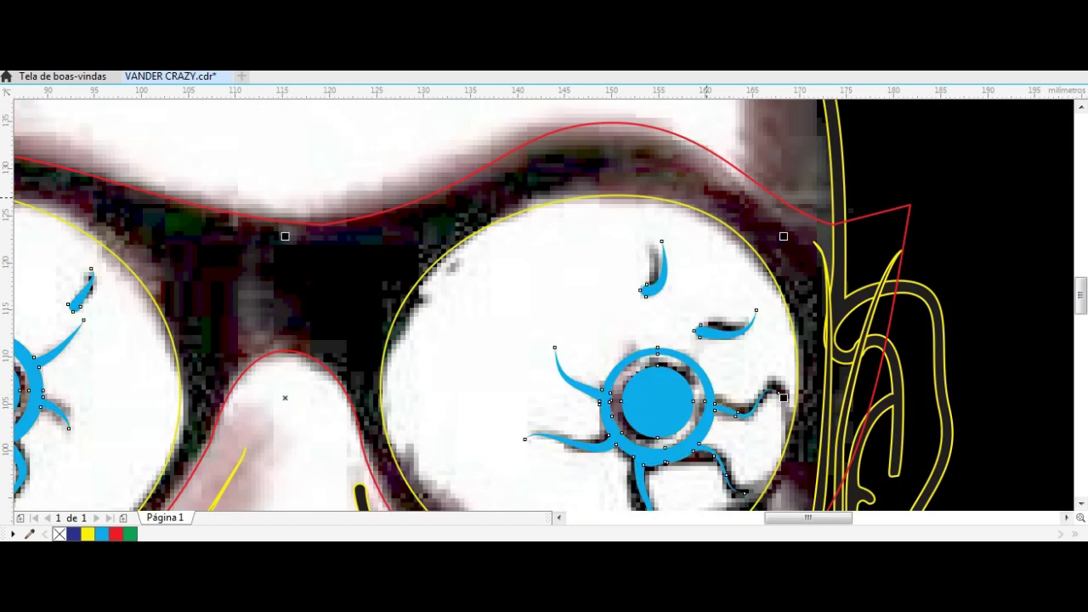
scroll(661, 240, "down", 2)
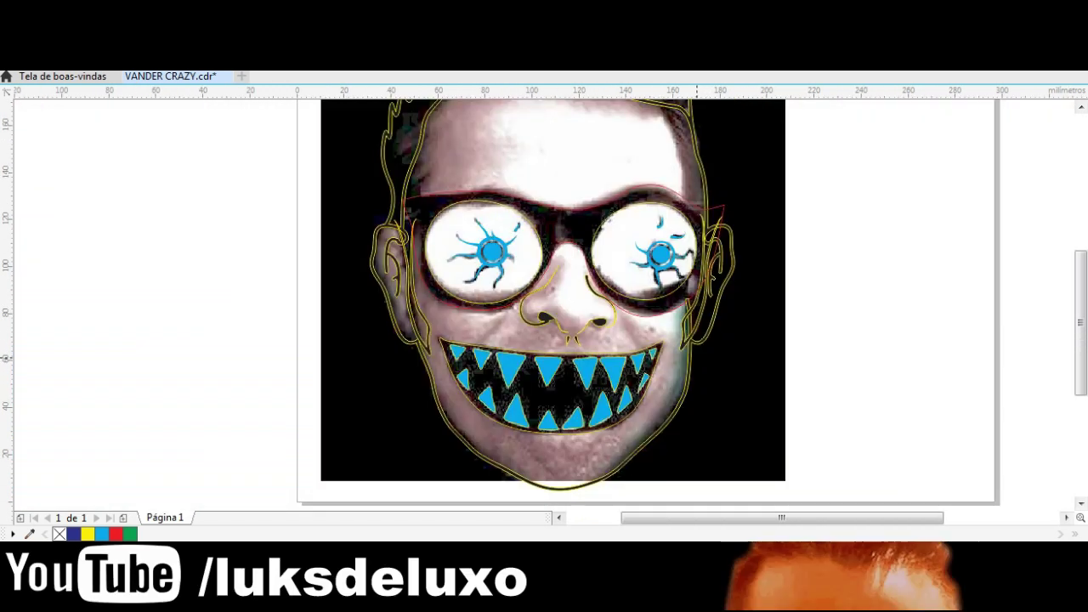
scroll(661, 240, "up", 1)
scroll(680, 285, "down", 3)
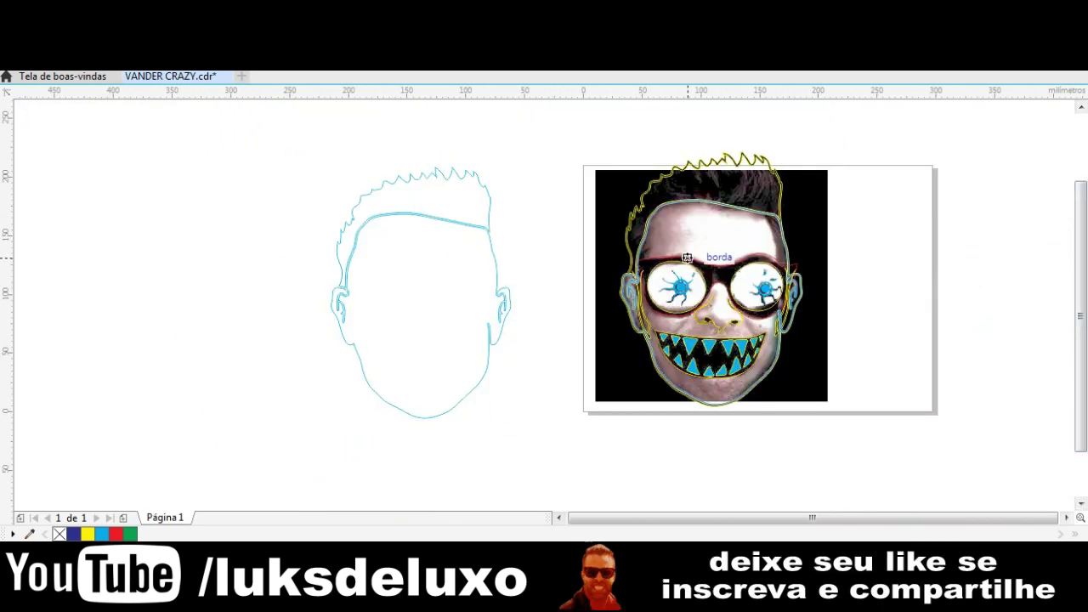
scroll(642, 324, "up", 3)
scroll(643, 325, "up", 3)
scroll(604, 385, "down", 3)
scroll(600, 255, "down", 3)
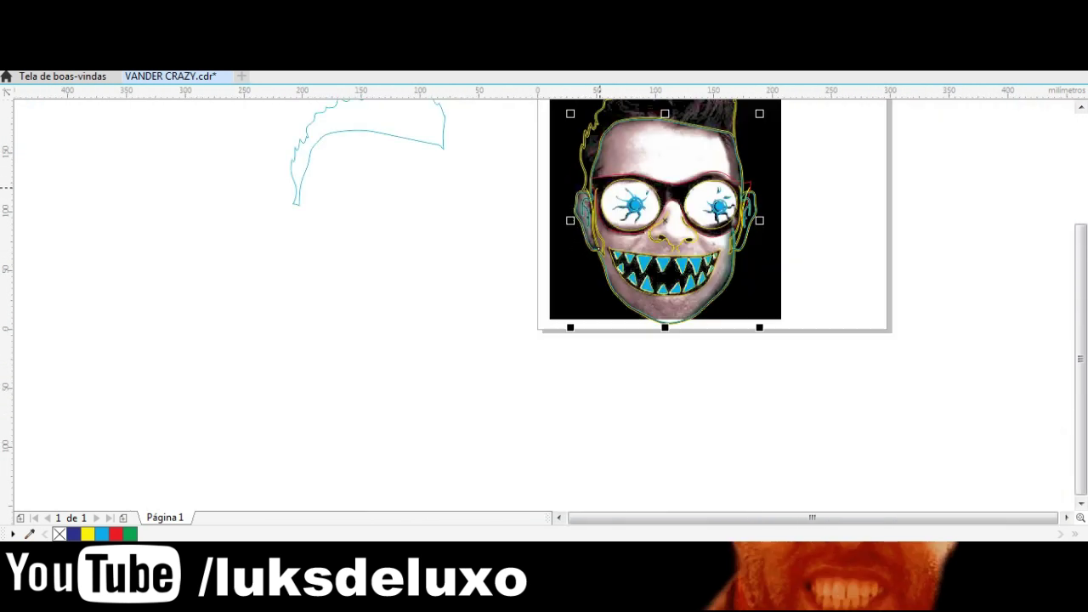
scroll(787, 180, "up", 4)
Join the two curve ends with connecting lines to close the strip shape
left_click(799, 158)
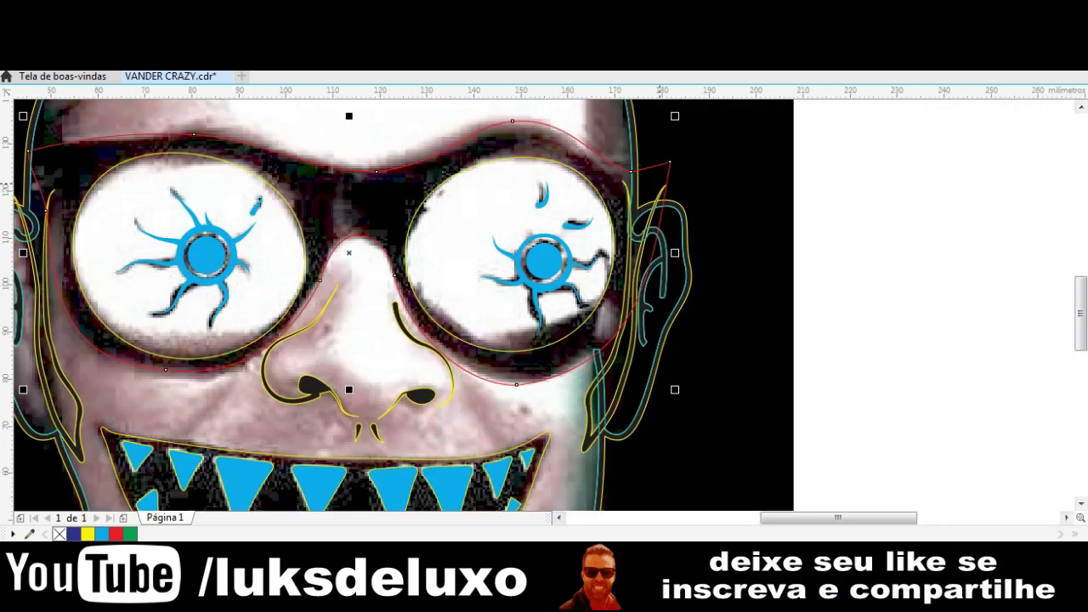
scroll(544, 306, "down", 1)
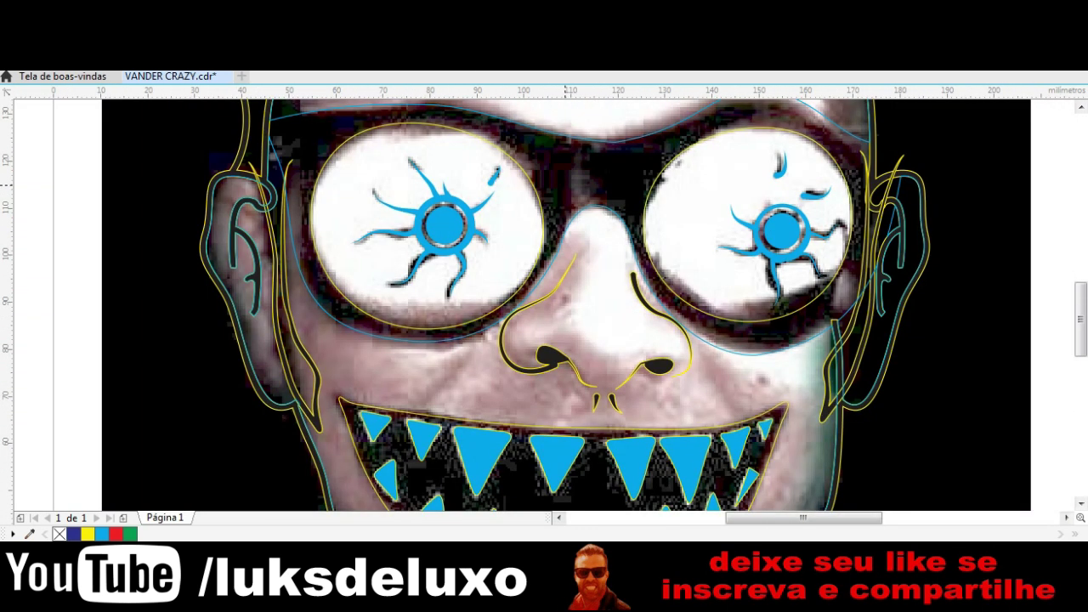
scroll(260, 128, "up", 4)
scroll(263, 127, "down", 3)
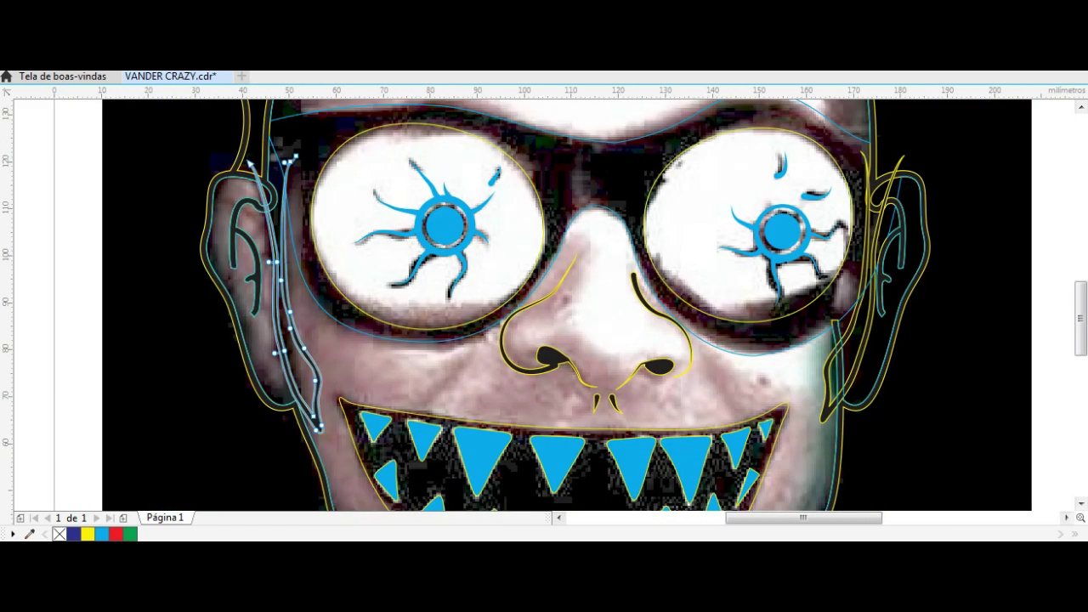
scroll(255, 255, "up", 5)
left_click_drag(73, 270, 779, 228)
left_click_drag(706, 316, 156, 391)
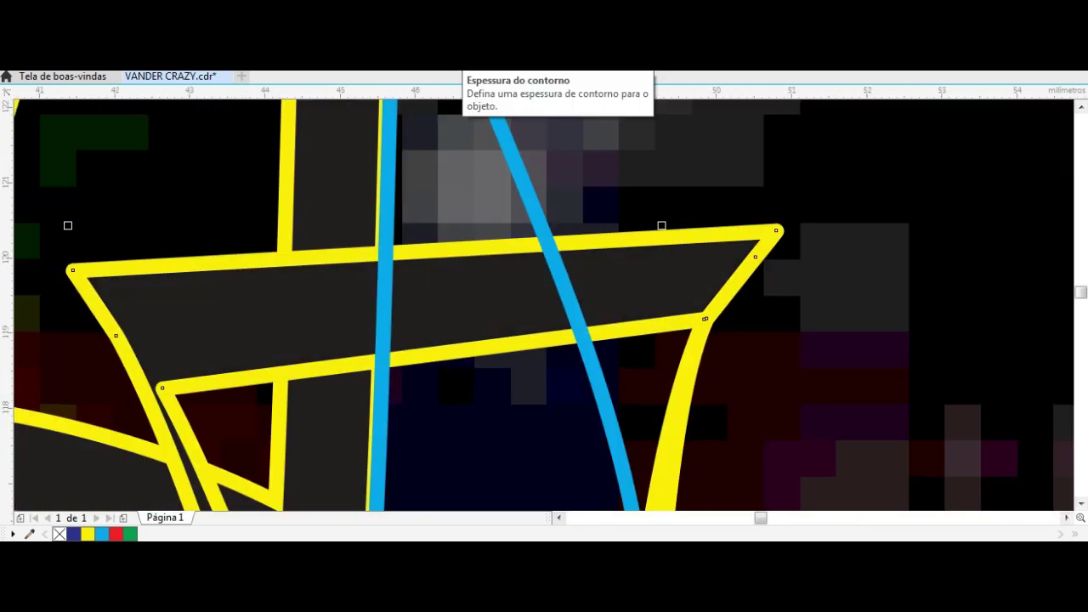
Place the red shape along the right cheek edge and remove the black strip by the left ear
scroll(542, 441, "down", 5)
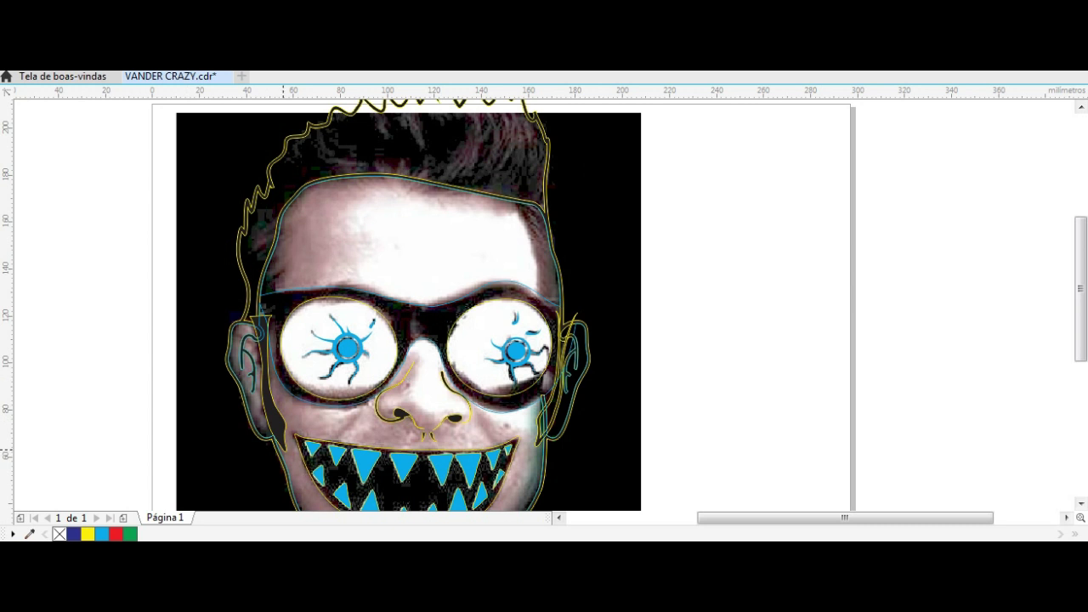
left_click_drag(629, 365, 570, 381)
scroll(570, 381, "up", 3)
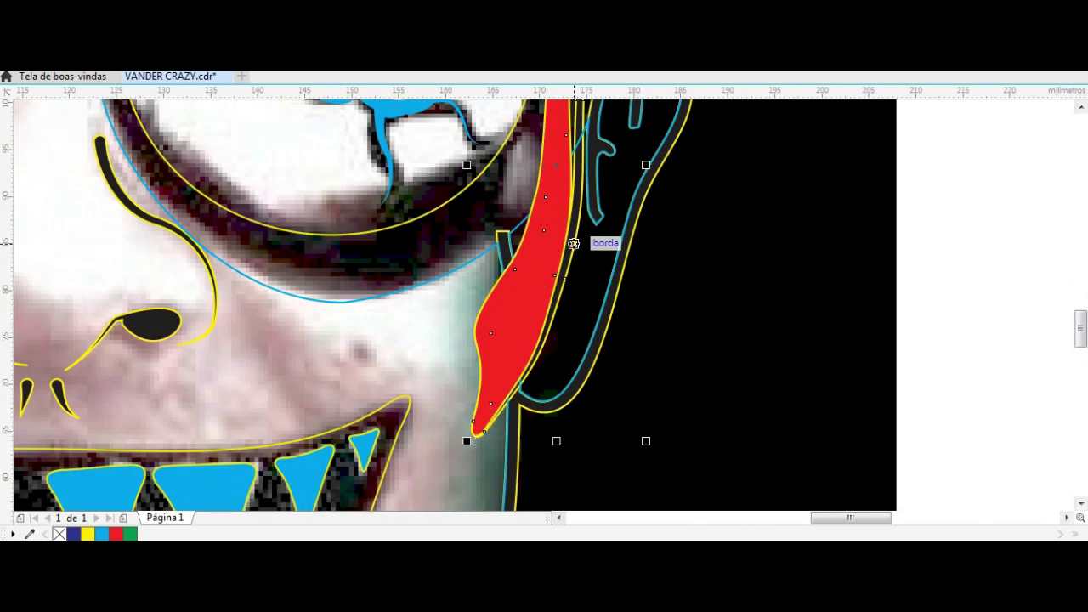
scroll(573, 244, "down", 2)
key("shift+Page_Down")
scroll(544, 255, "up", 2)
scroll(768, 255, "down", 2)
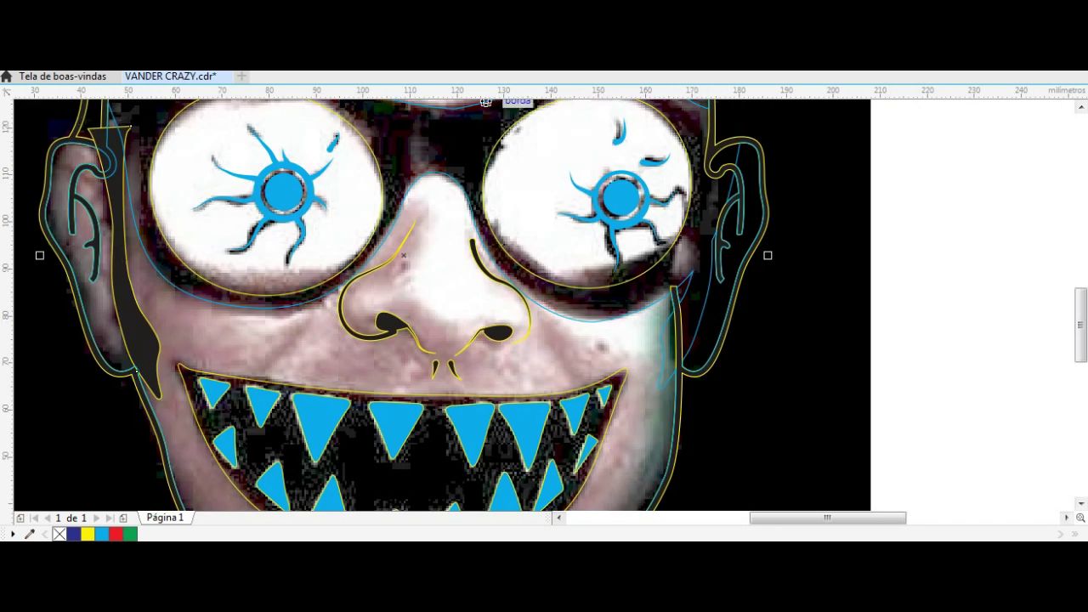
key("ctrl+z")
key("ctrl+z")
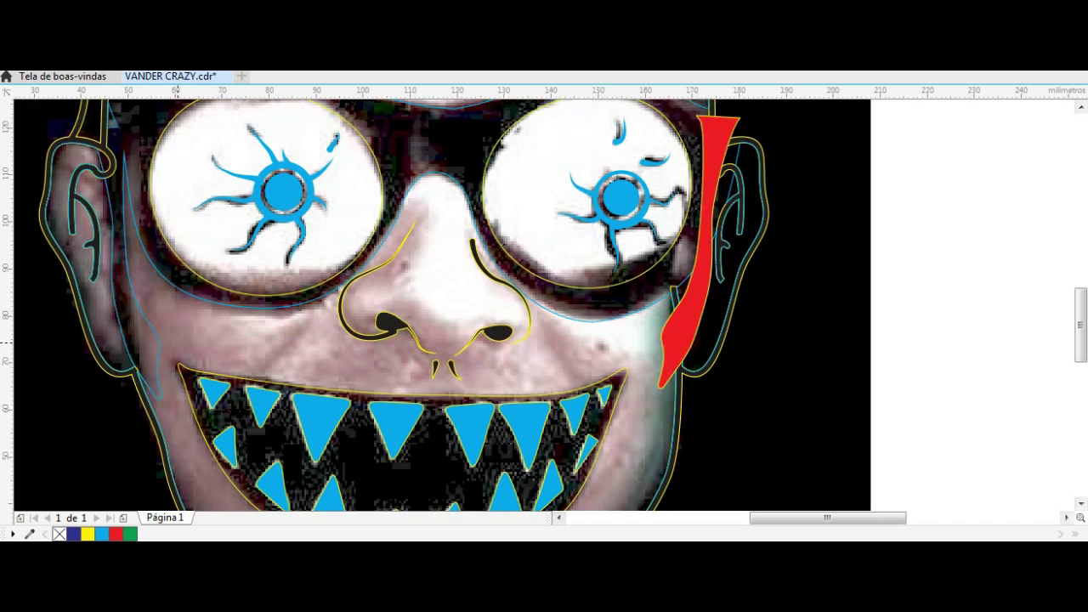
key("ctrl+z")
key("ctrl+z")
scroll(551, 314, "up", 5)
scroll(348, 323, "down", 2)
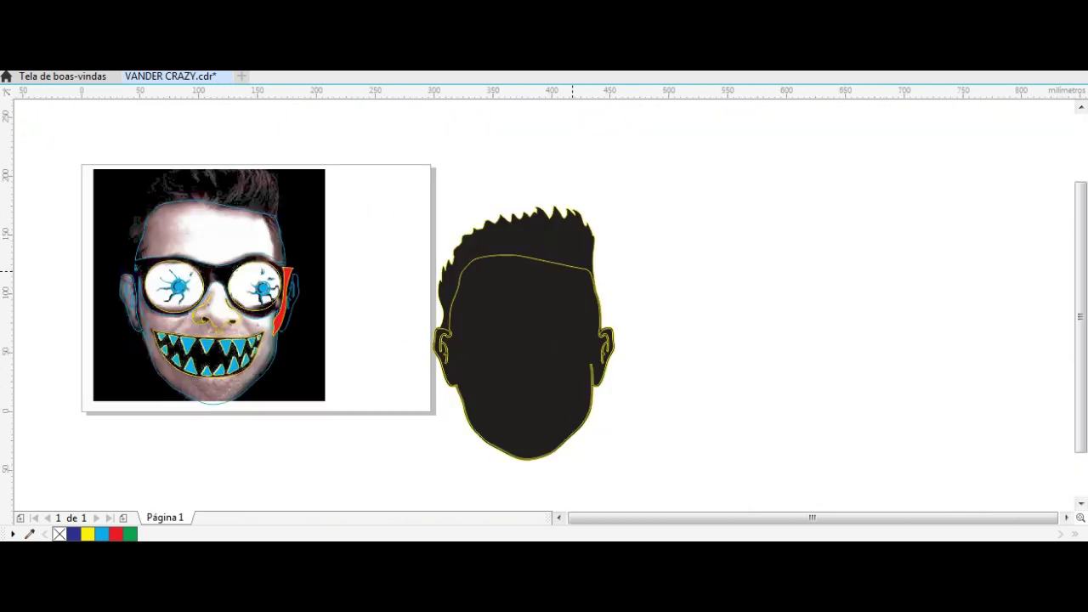
Delete the stray outline piece near the right ear
scroll(280, 255, "up", 3)
scroll(304, 444, "up", 2)
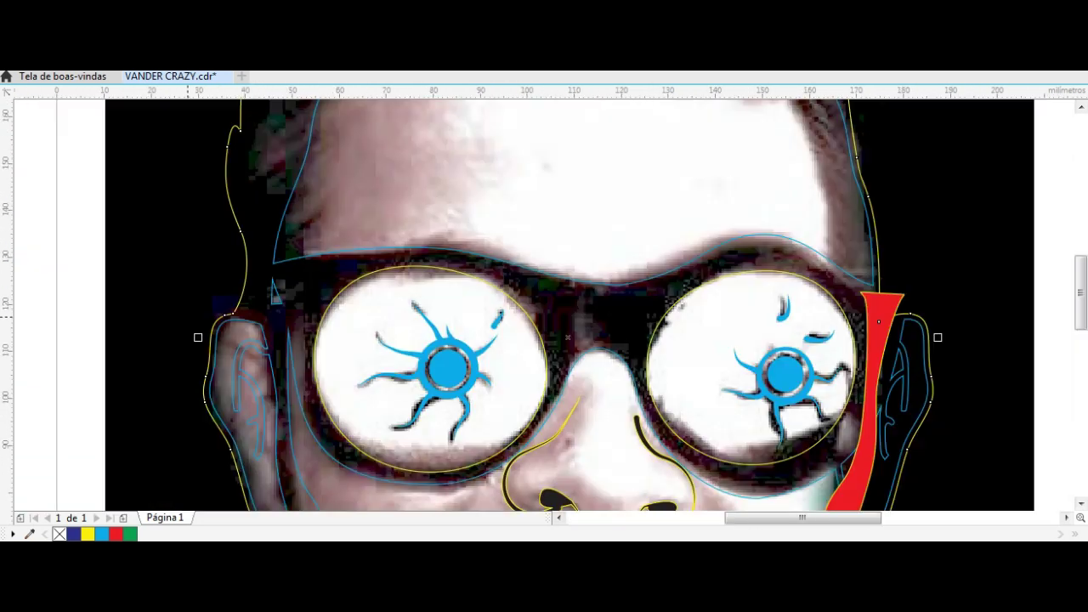
scroll(671, 319, "down", 2)
scroll(768, 419, "up", 4)
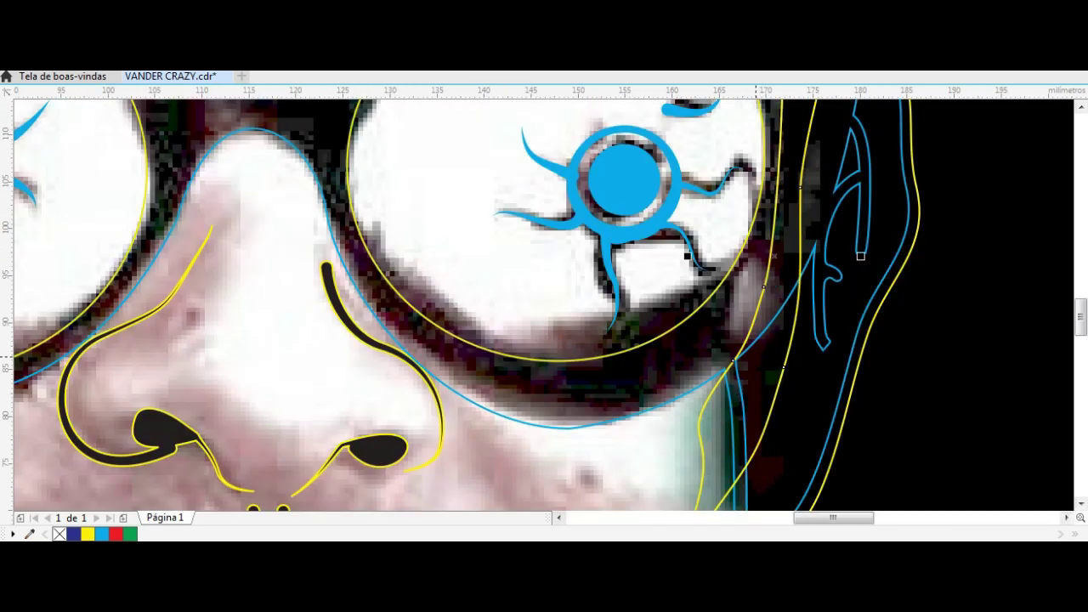
scroll(769, 419, "down", 2)
key("Delete")
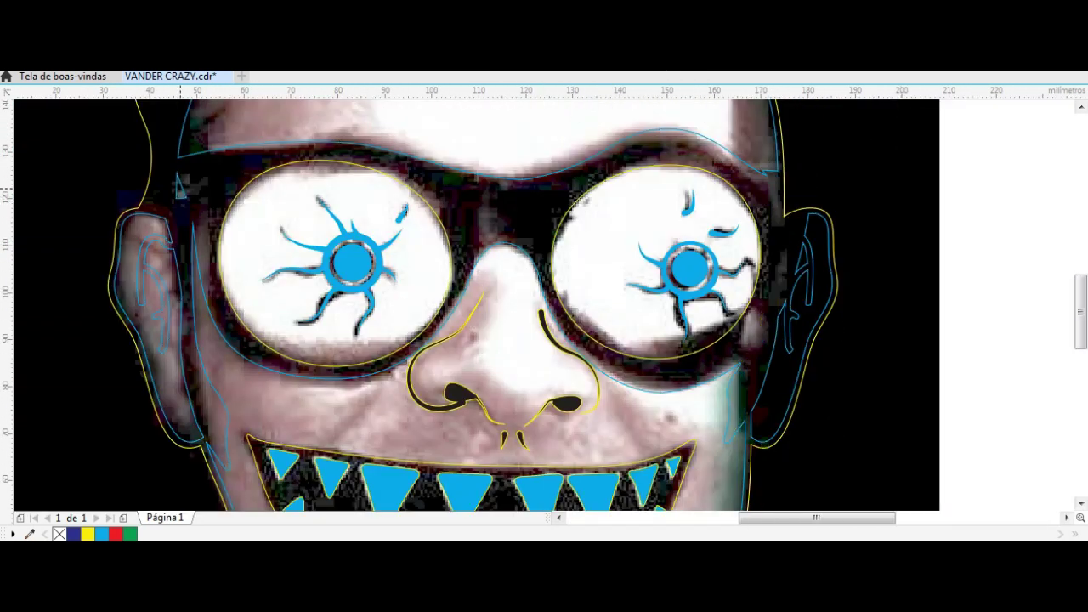
Trace and close a hair stroke over the top, discarding the black-filled attempt
scroll(180, 191, "down", 2)
scroll(272, 348, "up", 2)
scroll(272, 348, "up", 1)
scroll(272, 349, "up", 2)
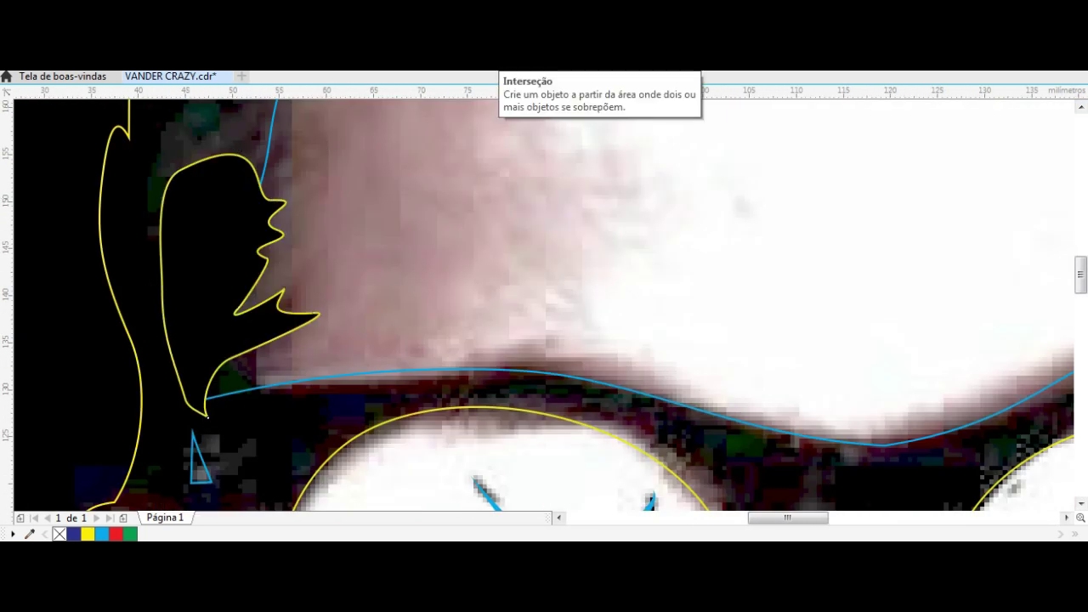
scroll(544, 306, "up", 3)
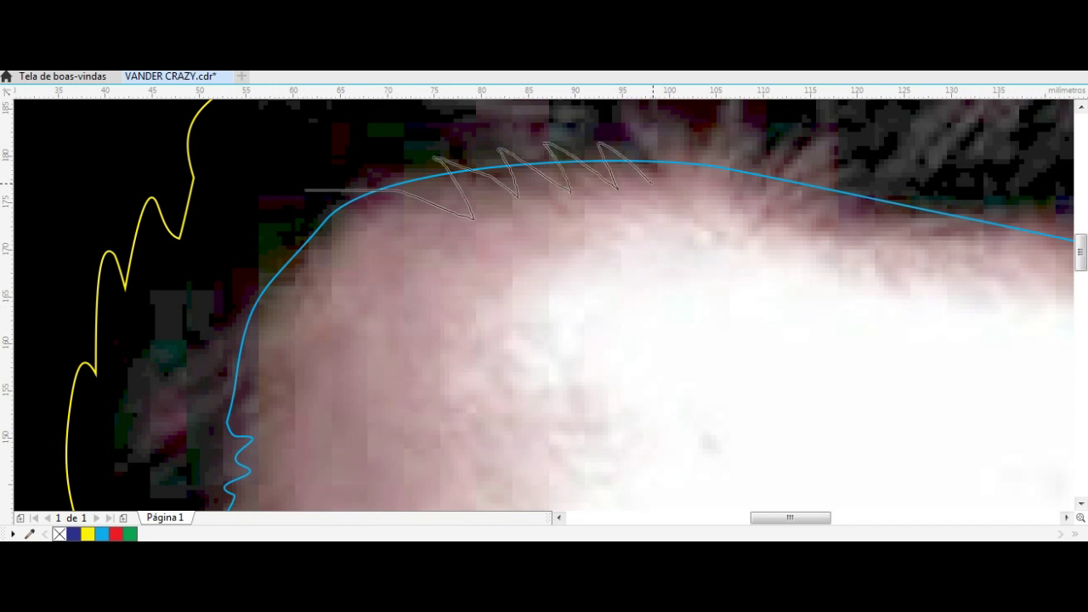
left_click_drag(829, 161, 302, 188)
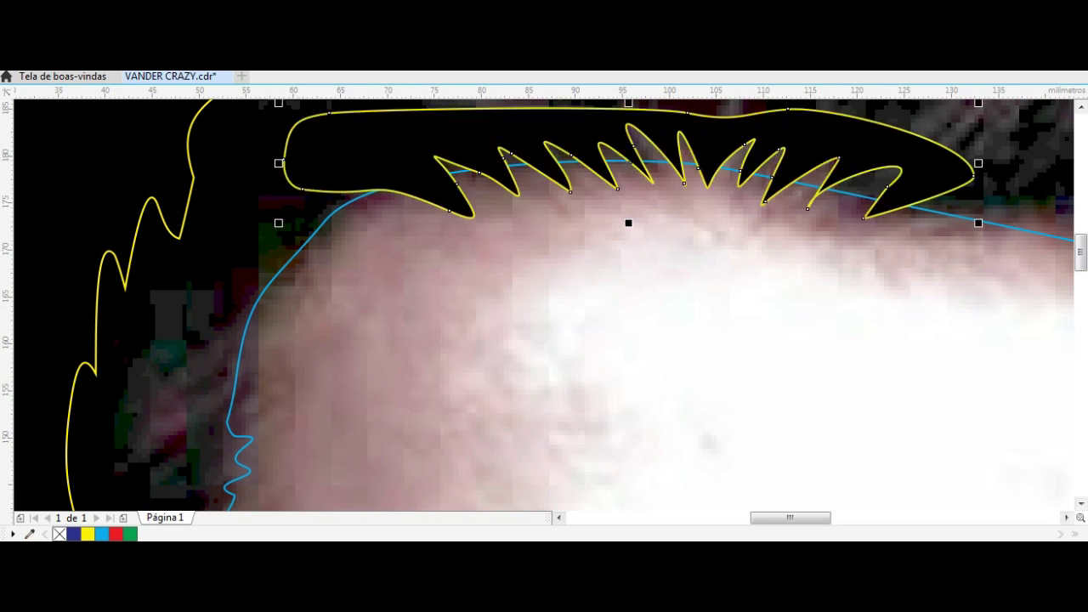
left_click_drag(842, 130, 385, 149)
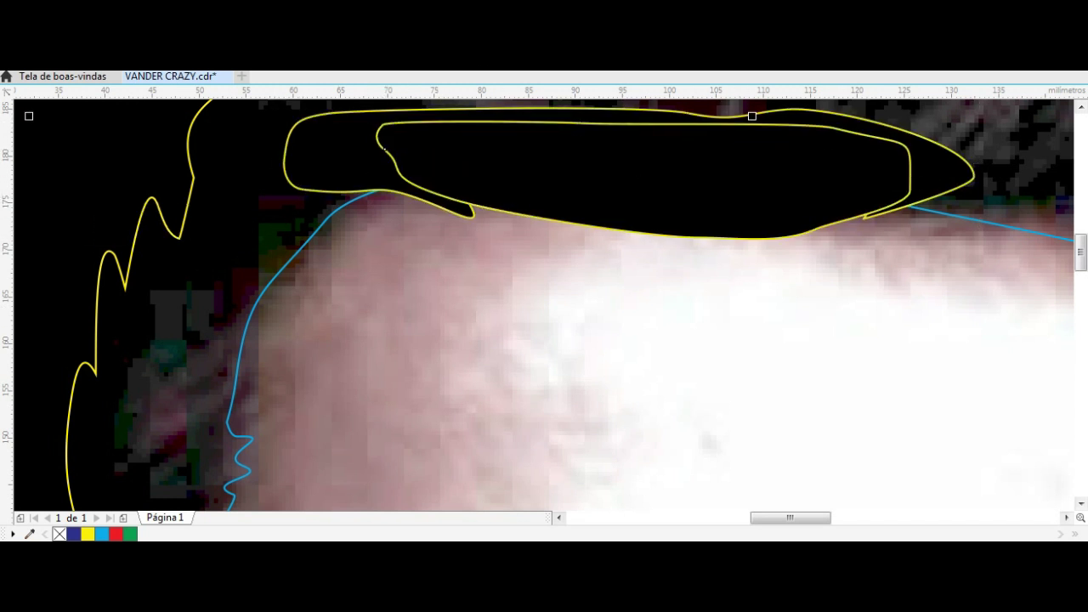
key("Delete")
Trace the hairline around the right forehead and close the outlines into shapes
left_click_drag(296, 270, 283, 179)
scroll(544, 306, "right", 5)
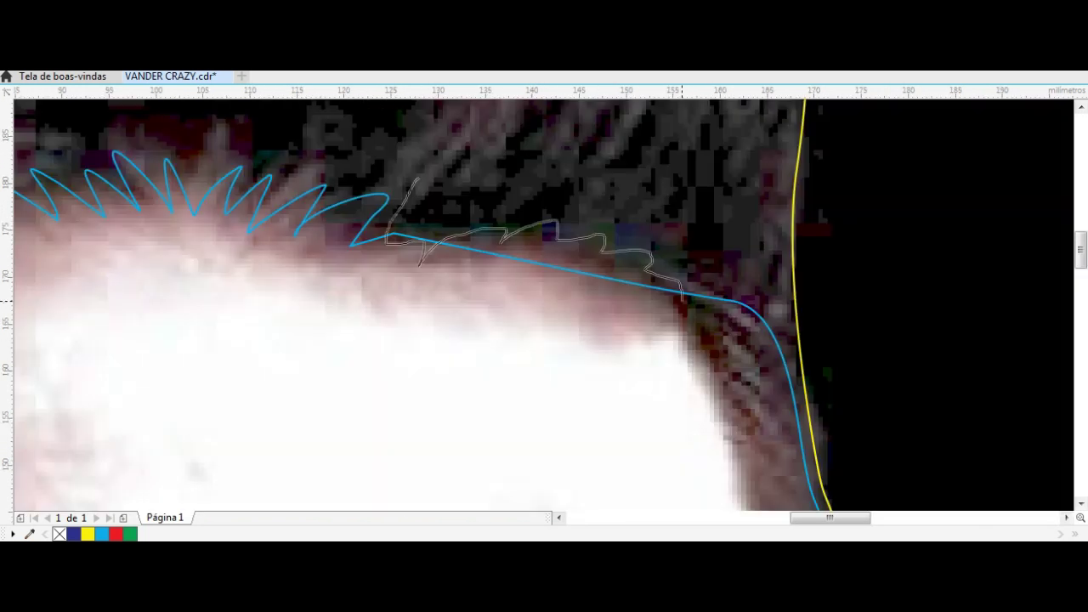
left_click_drag(683, 297, 417, 180)
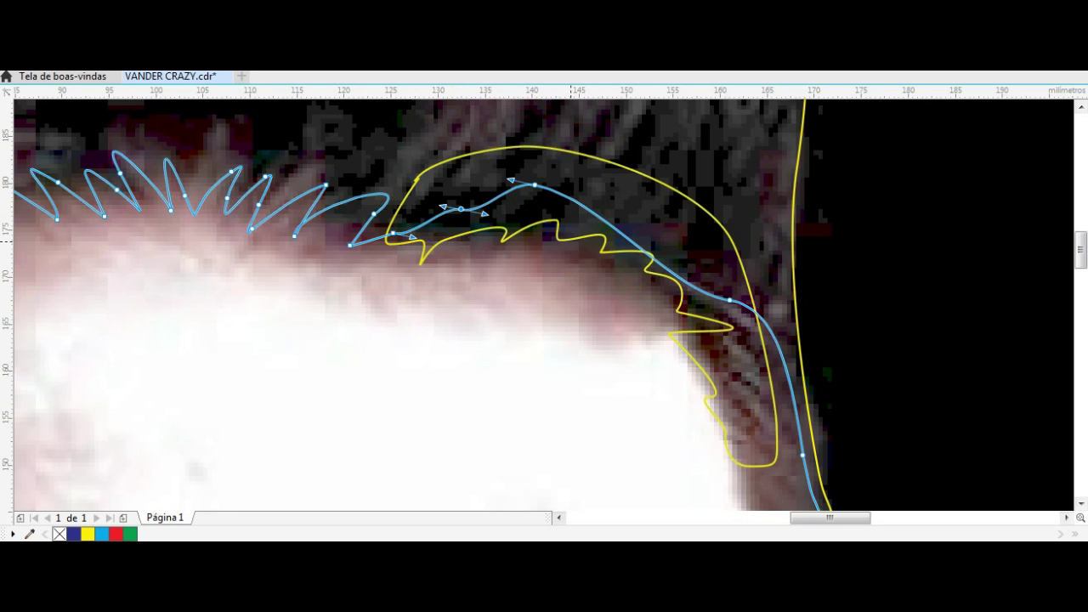
scroll(773, 187, "down", 2)
left_click(790, 374)
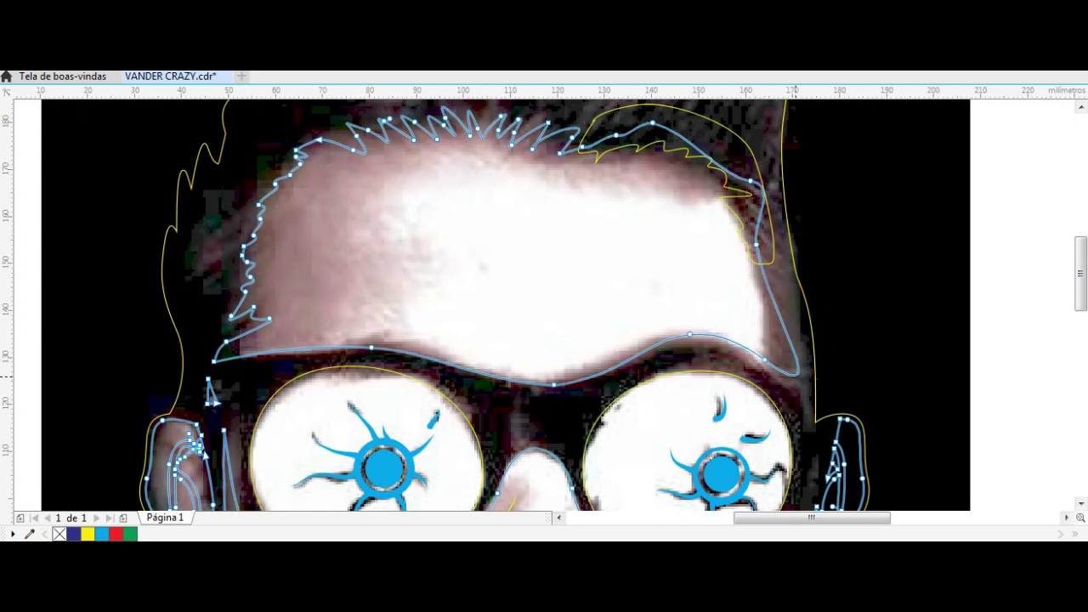
scroll(768, 317, "up", 2)
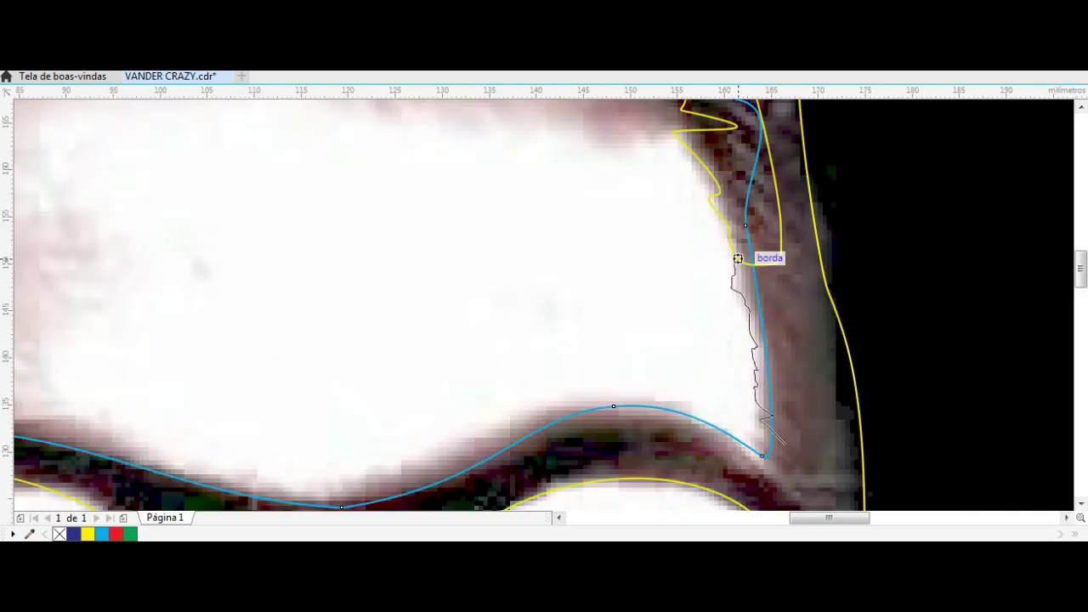
left_click(738, 257)
scroll(451, 129, "up", 2)
left_click(453, 132)
scroll(459, 136, "down", 4)
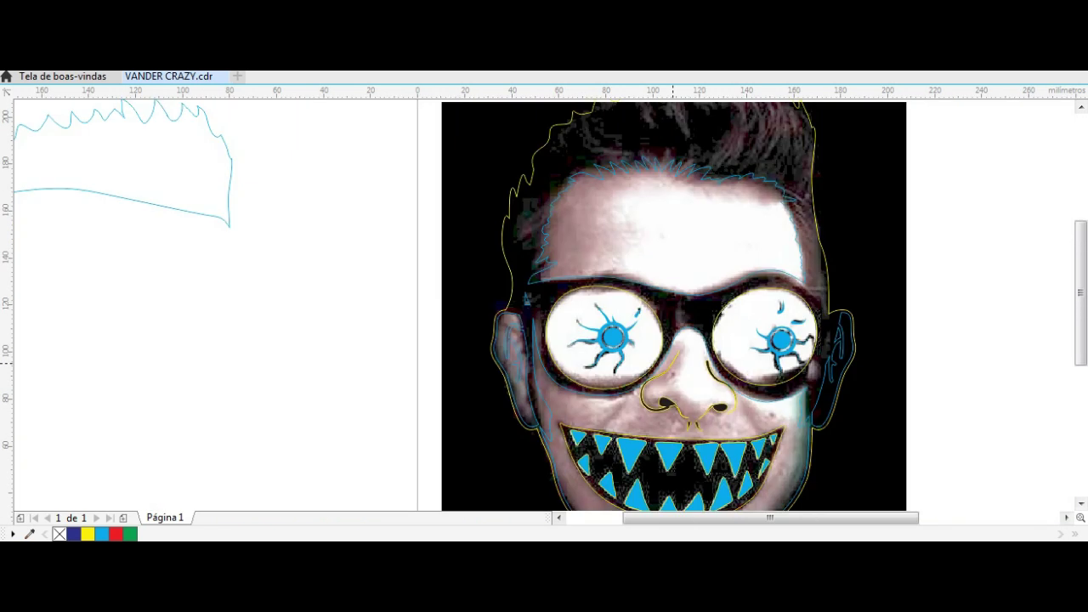
Draw a triangular strand, bend it into a thin crescent, and place a copy
scroll(679, 281, "up", 2)
scroll(567, 284, "up", 3)
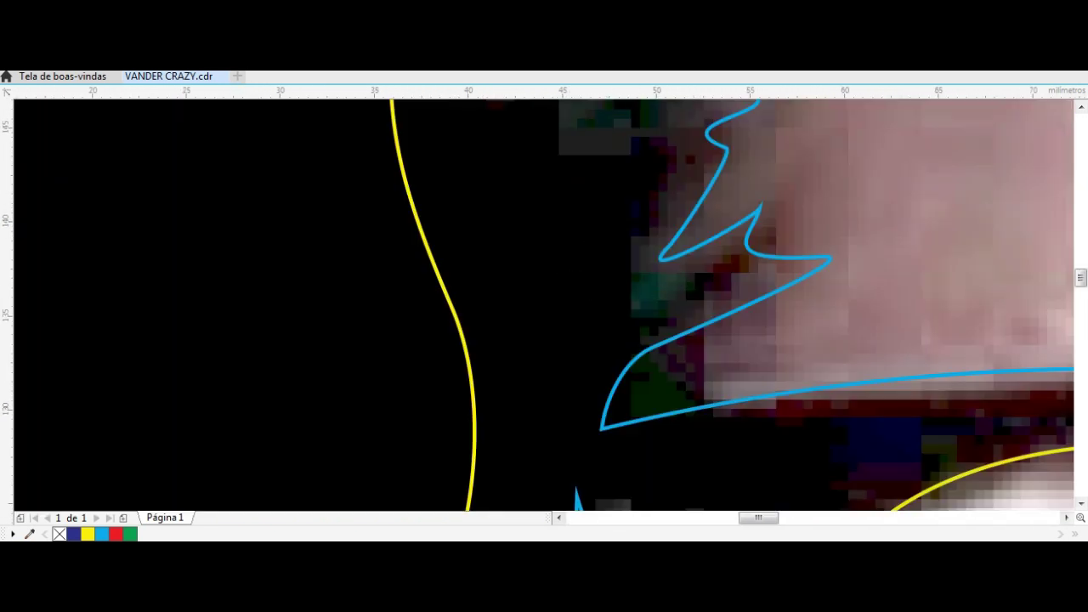
left_click(554, 285)
left_click(520, 359)
left_click(693, 290)
left_click(553, 285)
left_click_drag(608, 347, 607, 350)
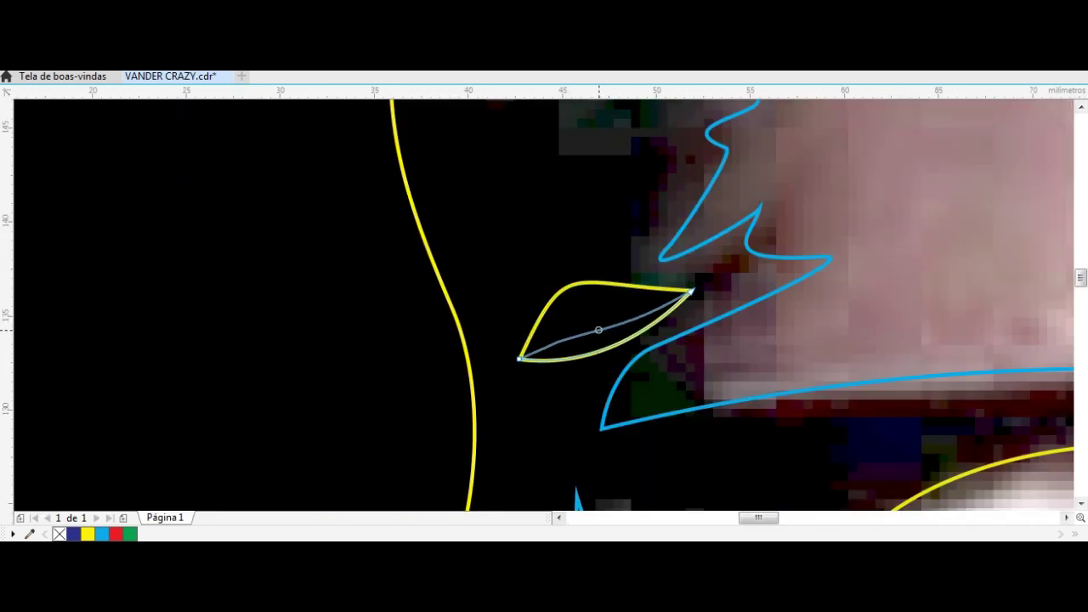
mouse_move(693, 290)
left_mouse_down()
mouse_move(681, 272)
mouse_move(583, 294)
left_mouse_up()
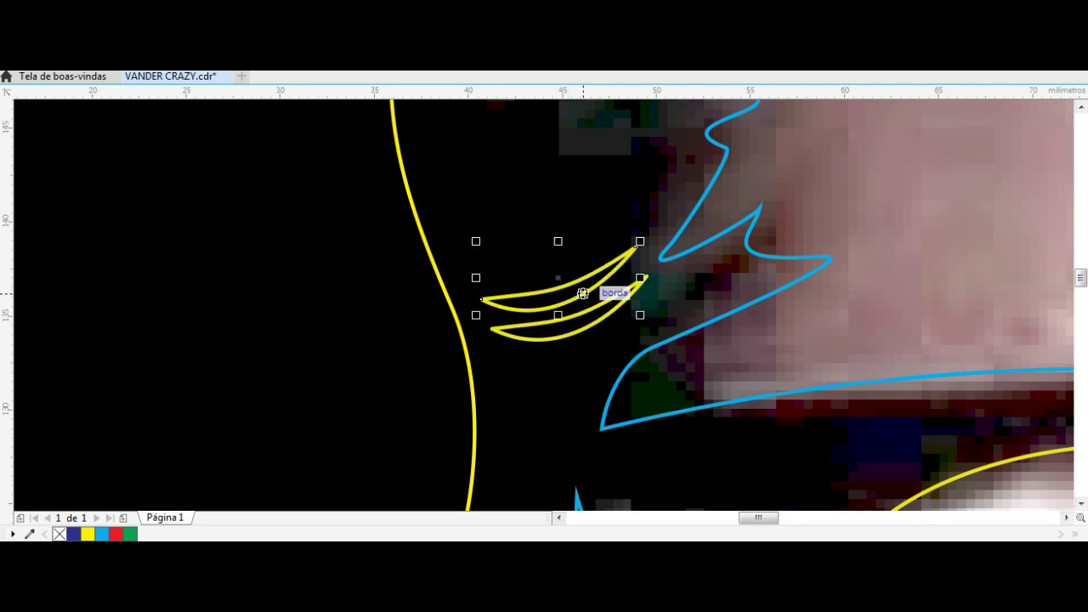
left_click_drag(635, 247, 636, 244)
Give the crescent strands a yellow outline and start another strand over the hair
scroll(636, 244, "down", 2)
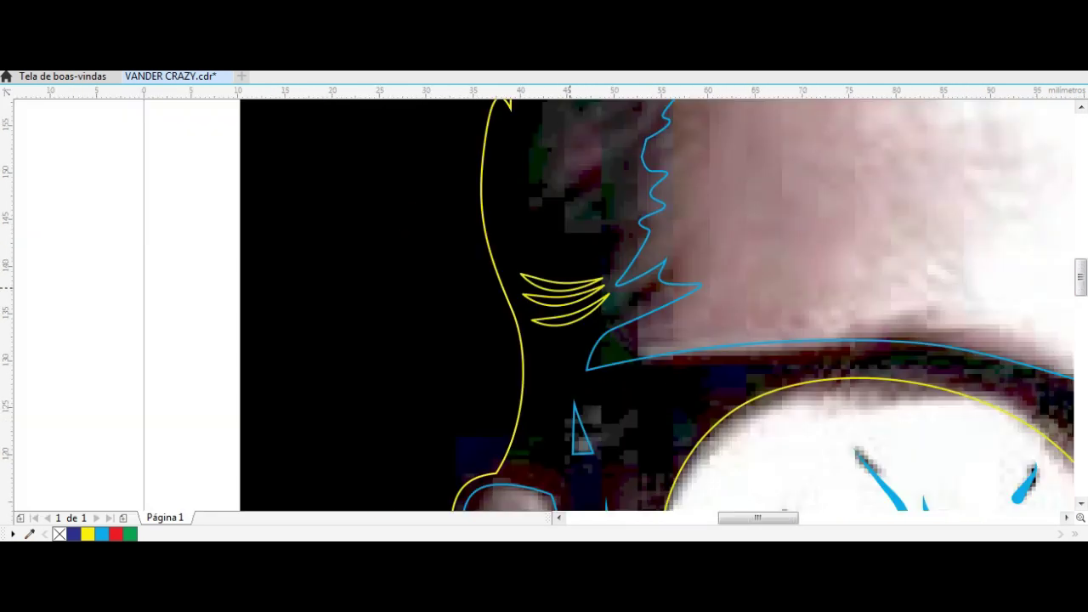
scroll(614, 207, "up", 2)
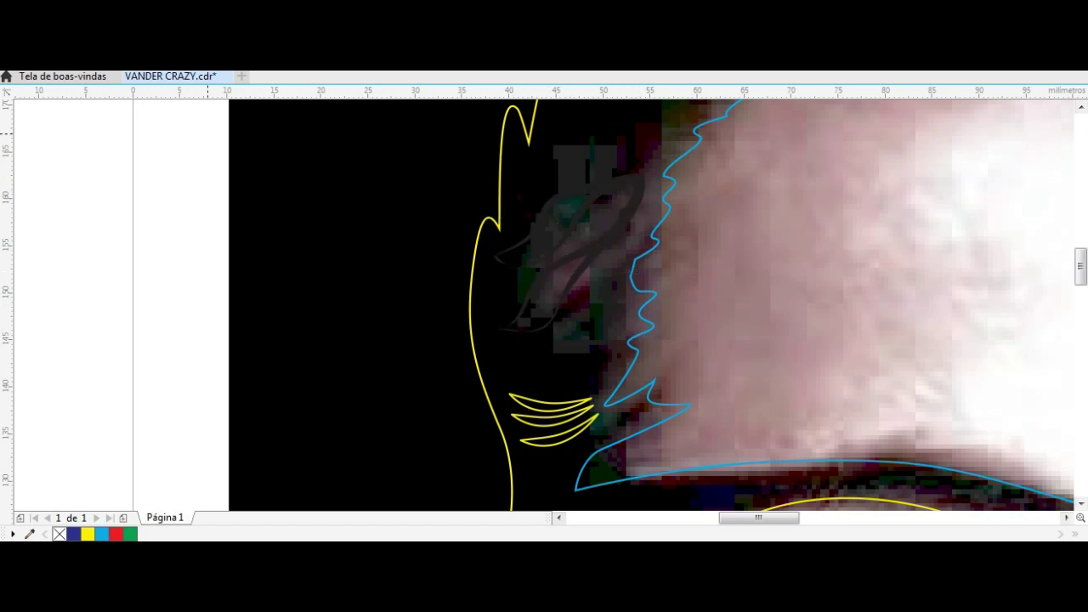
right_click(1075, 331)
scroll(359, 339, "down", 2)
scroll(358, 339, "up", 2)
left_click(238, 441)
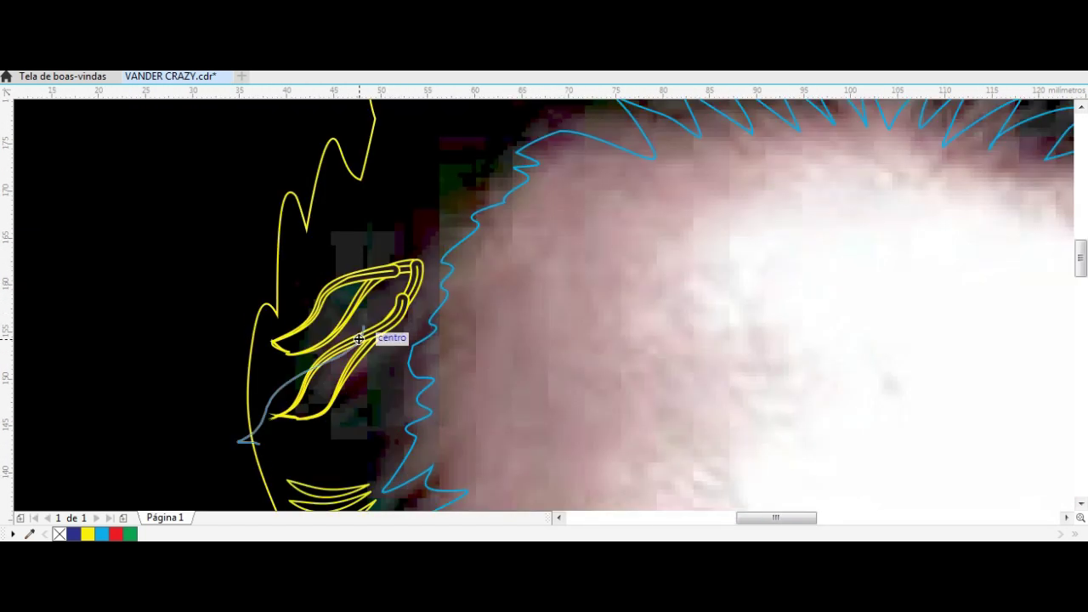
scroll(272, 255, "down", 2)
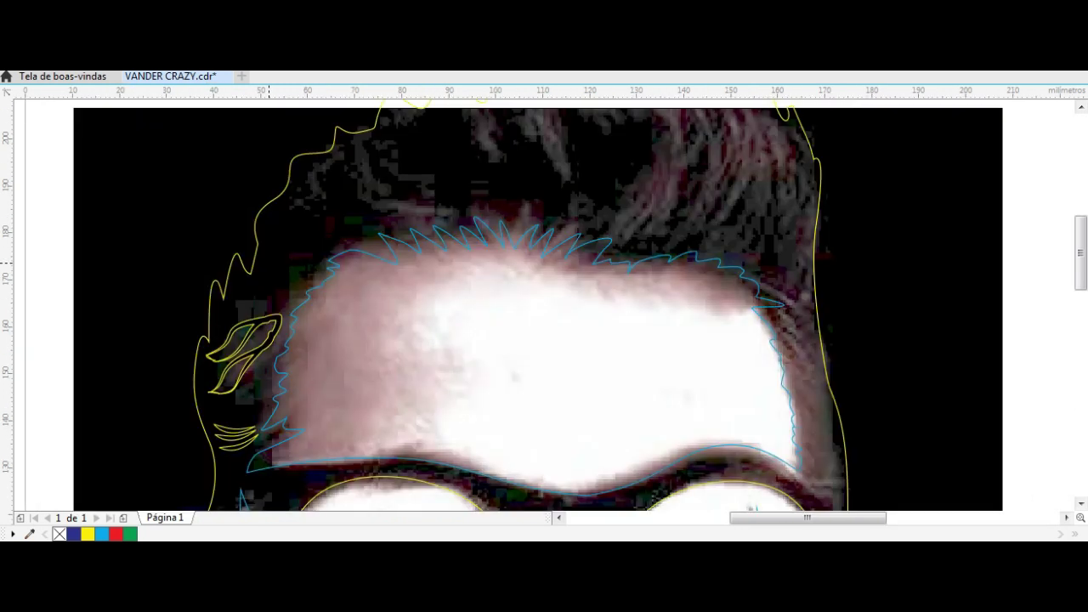
scroll(391, 170, "up", 2)
Draw long crescent hair strokes across the top of the hair
scroll(364, 266, "down", 2)
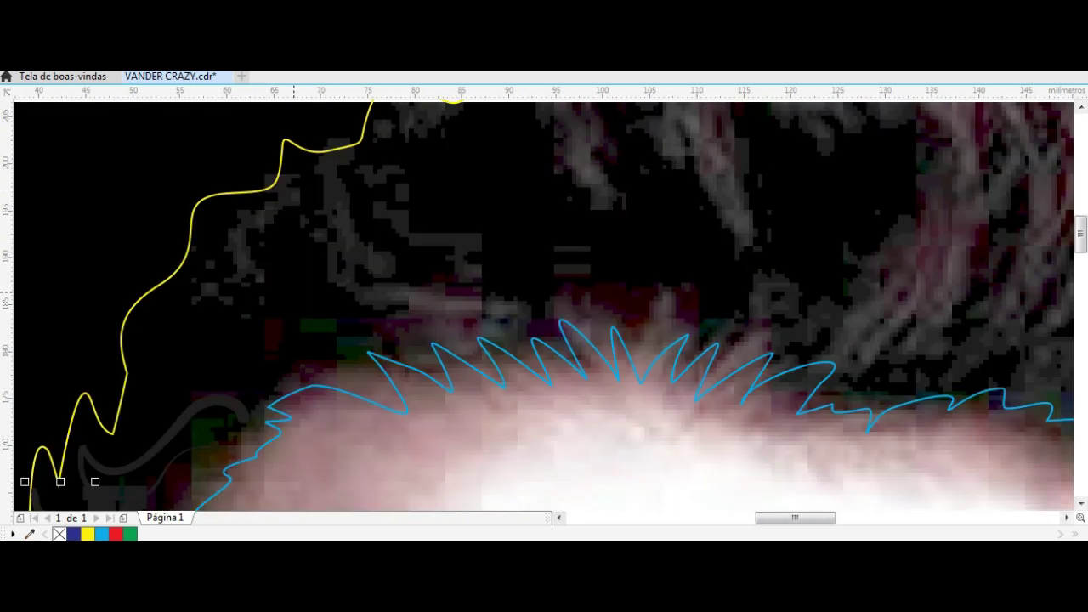
scroll(255, 323, "up", 2)
left_click_drag(144, 327, 355, 327)
left_click_drag(453, 329, 448, 318)
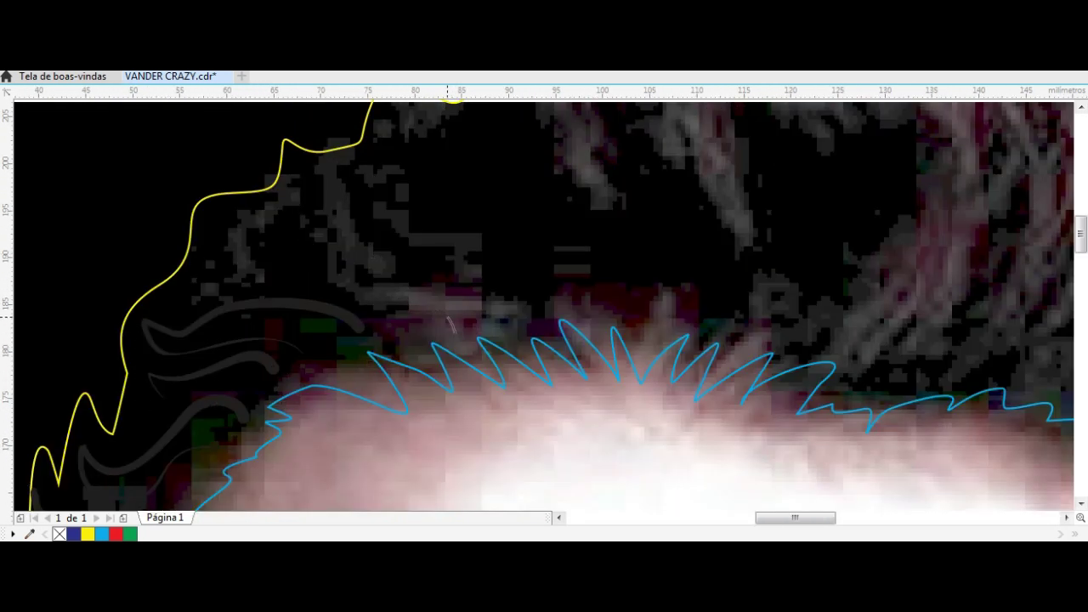
scroll(544, 306, "up", 3)
scroll(544, 306, "right", 3)
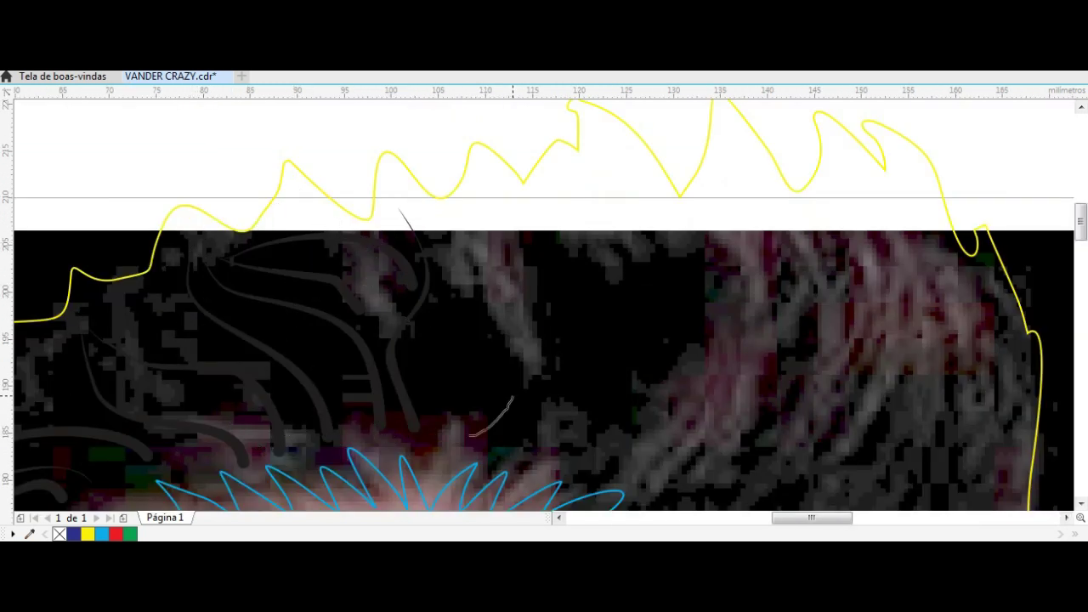
scroll(401, 210, "down", 2)
scroll(630, 290, "up", 3)
scroll(631, 289, "down", 2)
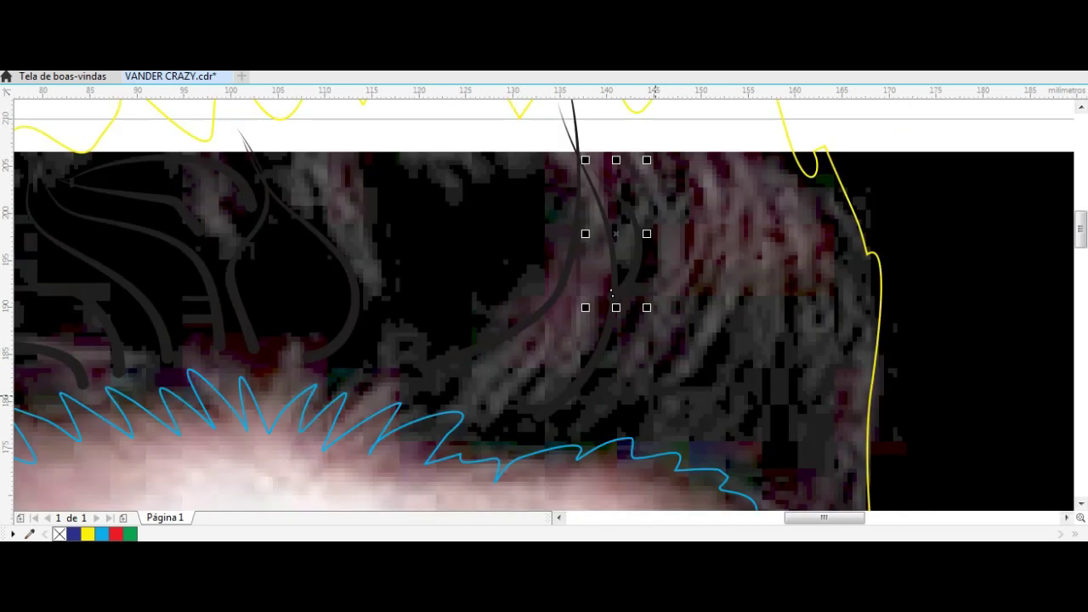
scroll(641, 409, "up", 1)
scroll(641, 409, "down", 1)
scroll(574, 277, "down", 3)
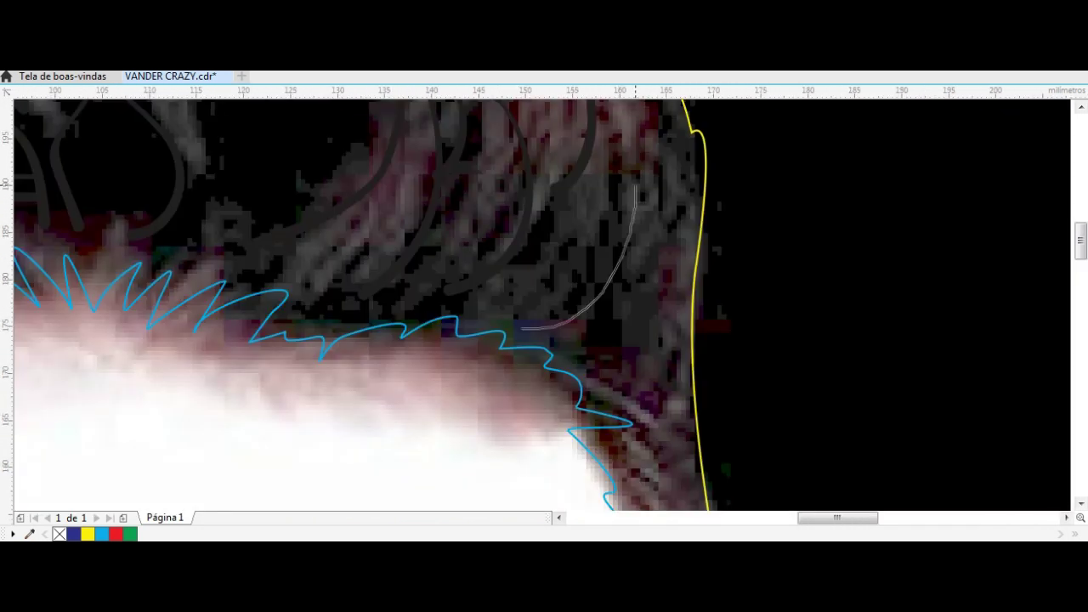
Zoom to all objects (F4) to review the finished hair strands
key("F4")
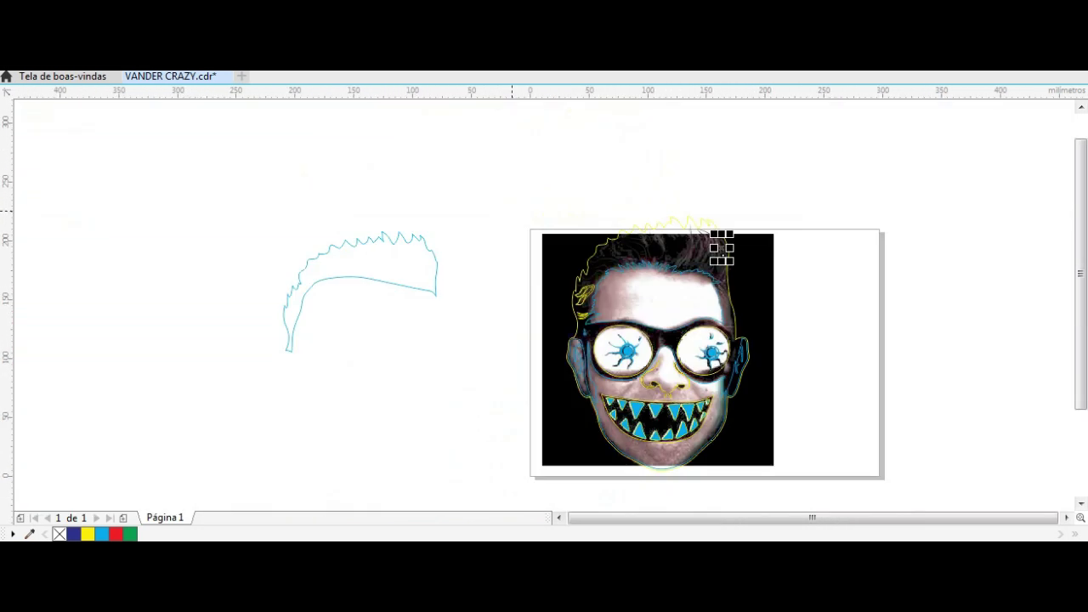
scroll(680, 247, "up", 2)
scroll(680, 247, "up", 1)
scroll(581, 292, "up", 1)
scroll(647, 229, "down", 1)
scroll(647, 229, "down", 2)
scroll(749, 397, "up", 2)
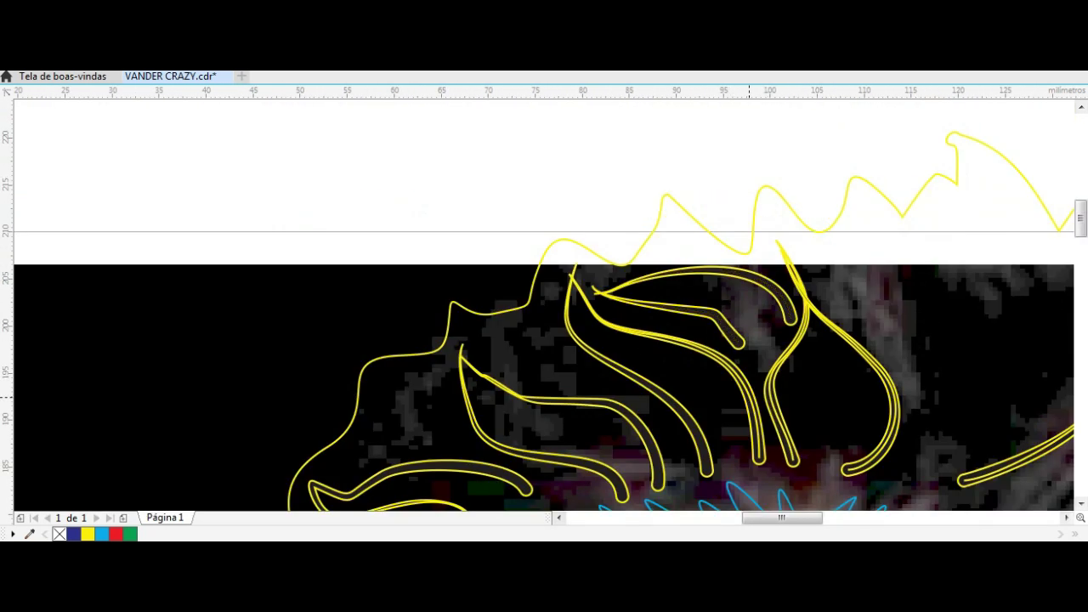
scroll(944, 305, "down", 1)
scroll(943, 305, "up", 1)
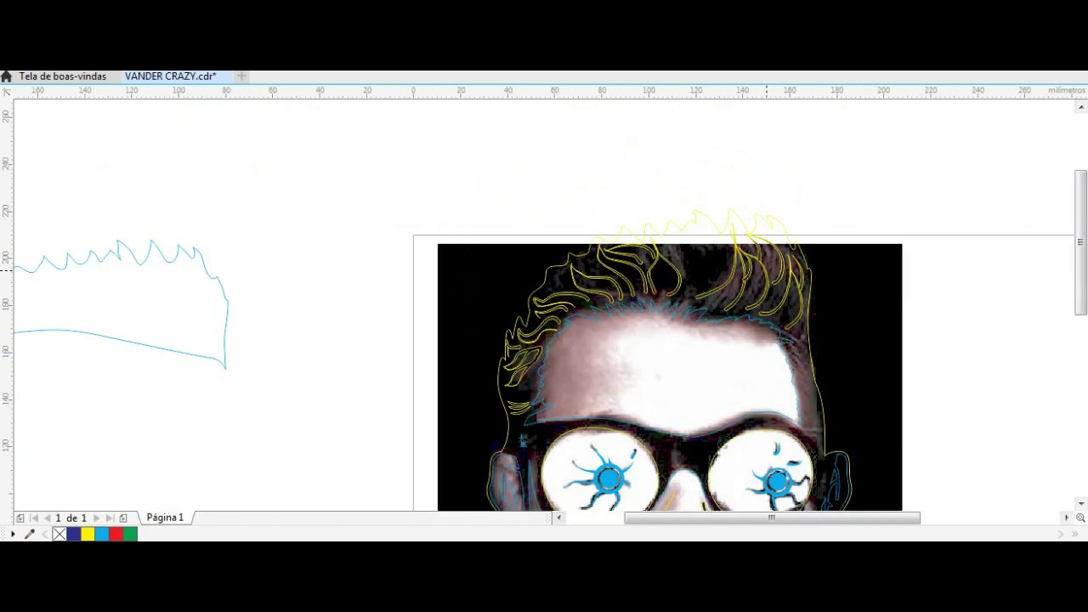
scroll(685, 302, "down", 2)
Paste a hair strand, enlarge it across the hair, and reposition the strand group
left_click(600, 349)
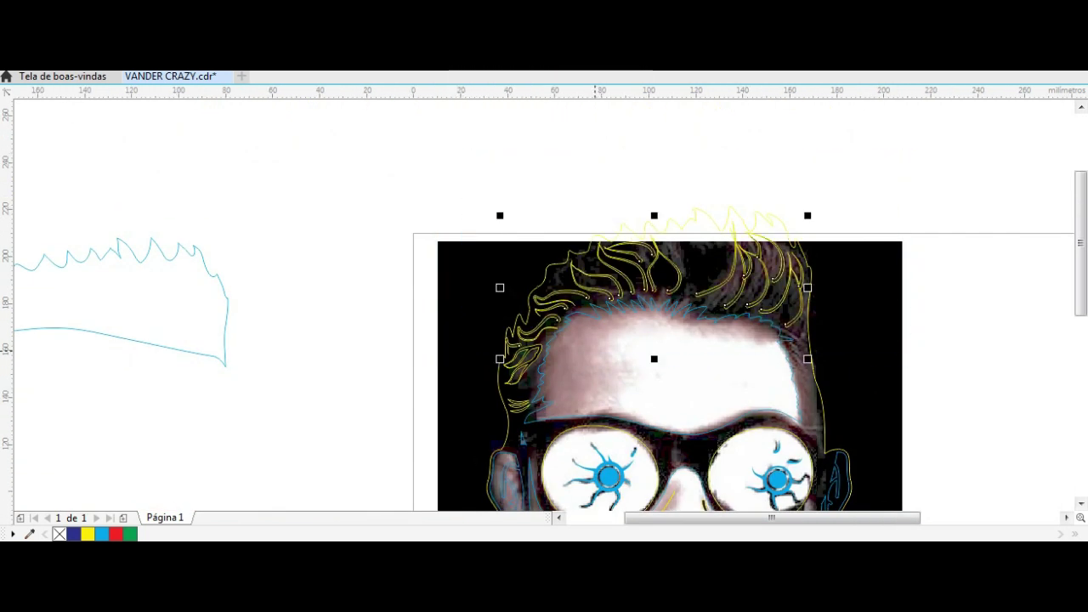
scroll(680, 230, "up", 3)
key("ctrl+v")
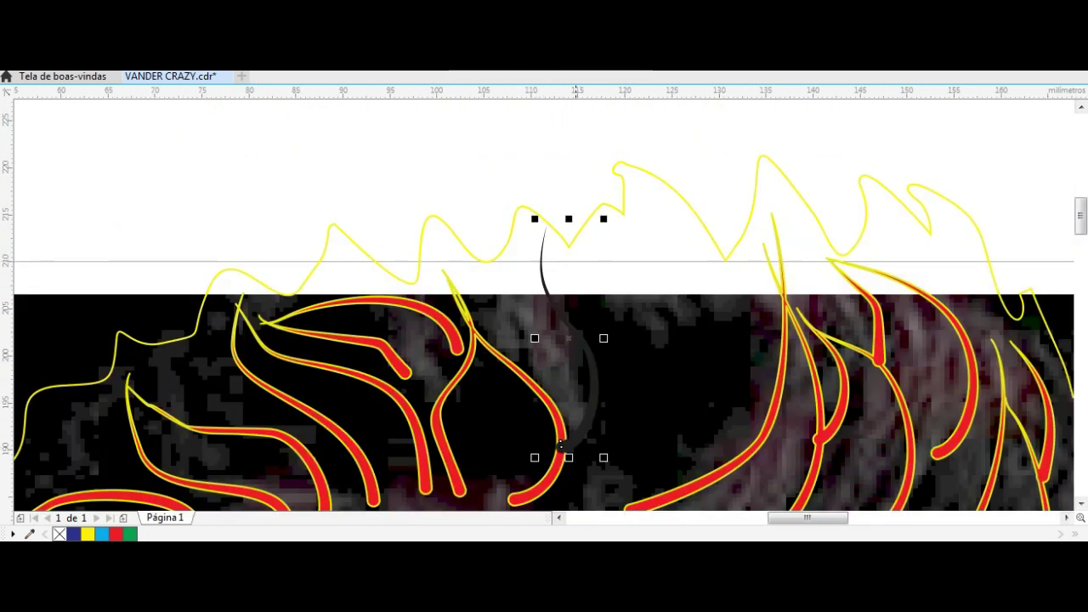
left_click_drag(602, 457, 801, 470)
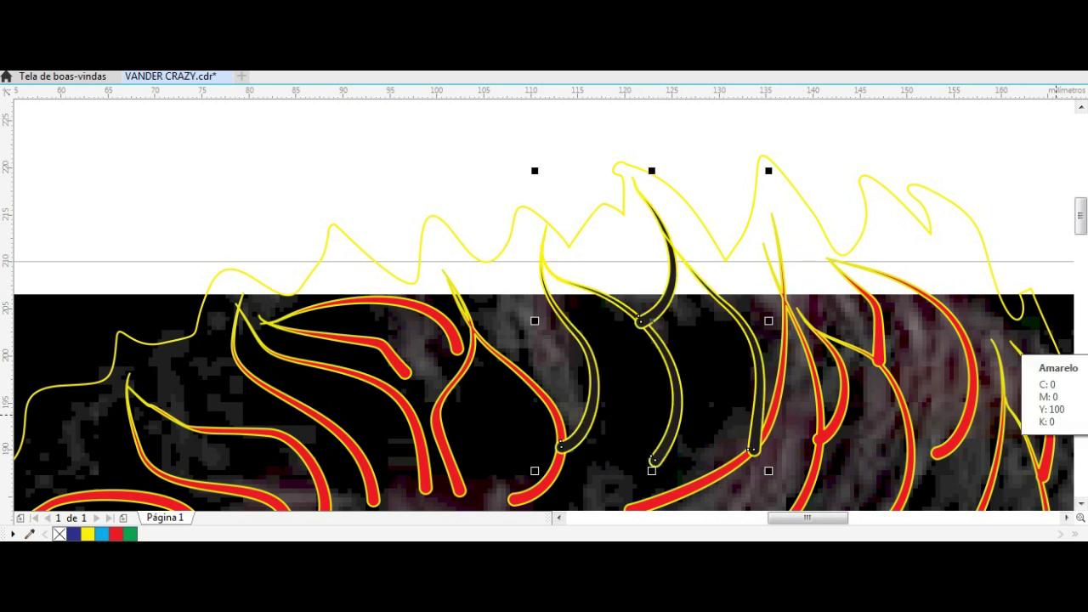
left_click(655, 255)
left_click(541, 255)
left_click_drag(655, 462, 681, 353)
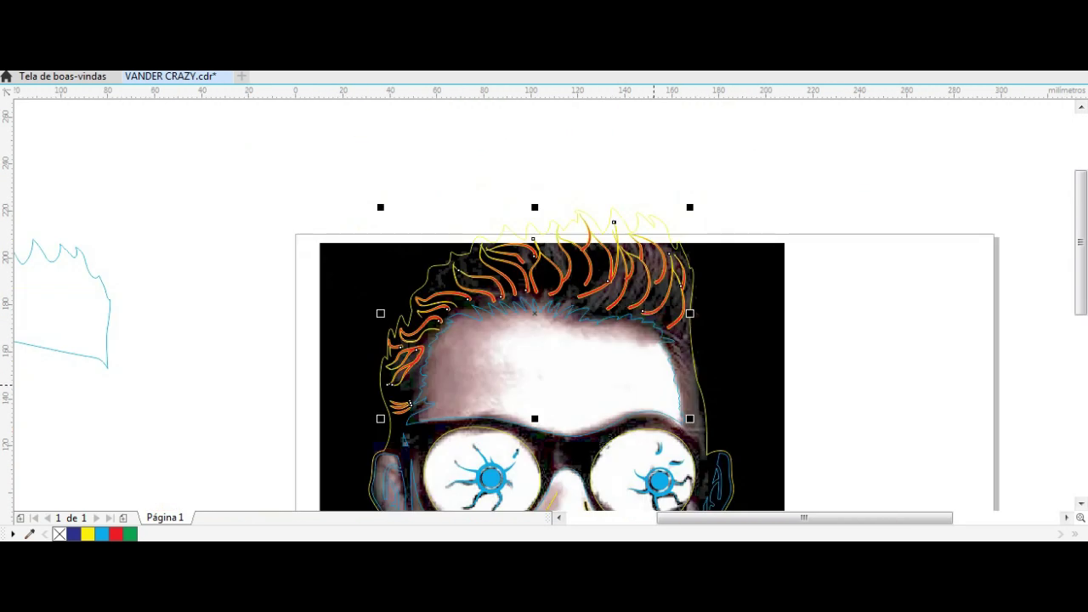
Move three strands higher onto the hair and drop a copy there
scroll(408, 404, "up", 3)
scroll(136, 399, "up", 3)
left_click_drag(187, 374, 196, 272)
right_click(88, 534)
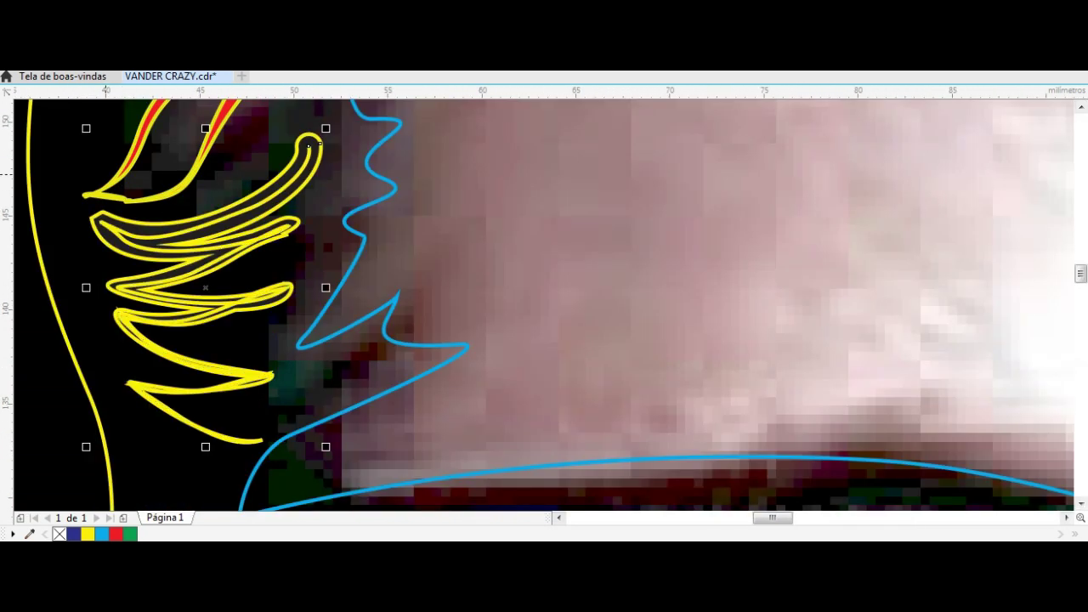
scroll(264, 165, "down", 3)
scroll(884, 170, "up", 3)
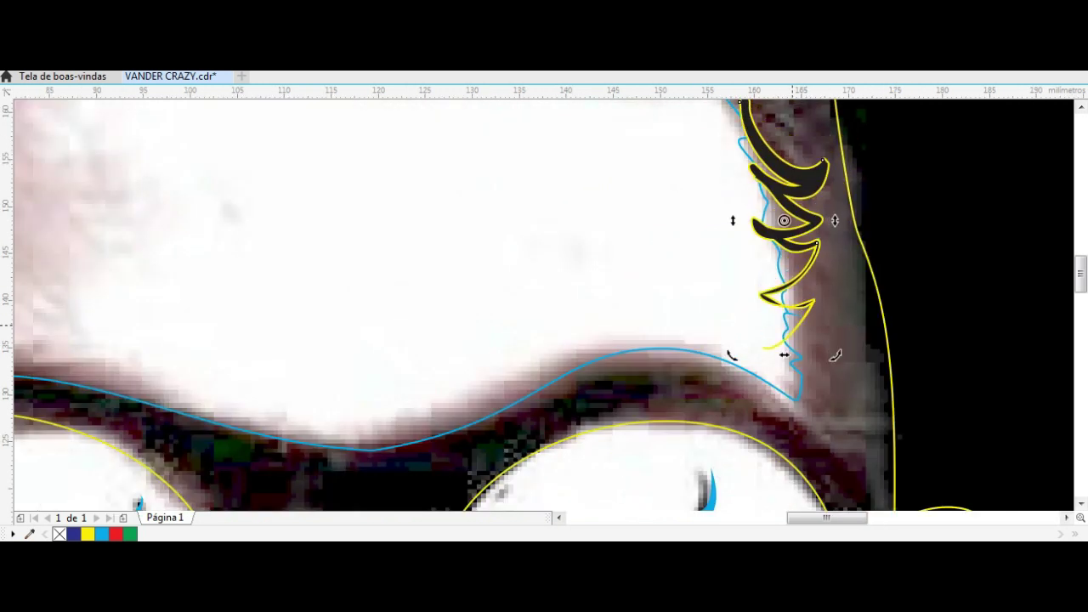
Place a copy of the face outlines beside the photo with the black silhouette on it
left_click(768, 261)
scroll(765, 340, "down", 2)
left_click(280, 340, "shift")
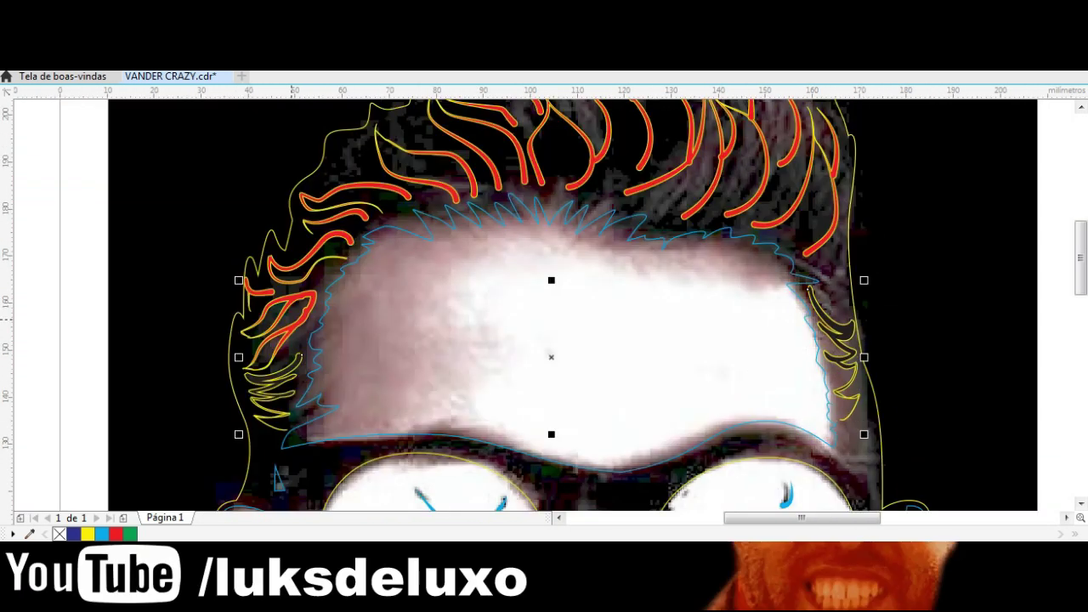
scroll(476, 289, "down", 2)
scroll(476, 306, "down", 2)
left_click_drag(520, 331, 761, 331)
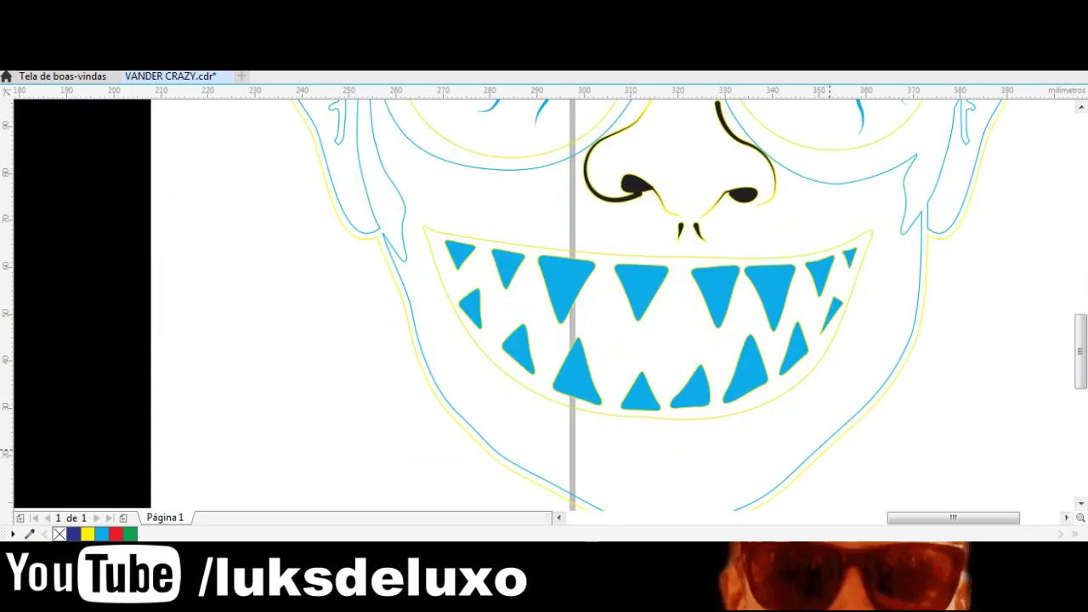
left_click_drag(520, 357, 613, 223)
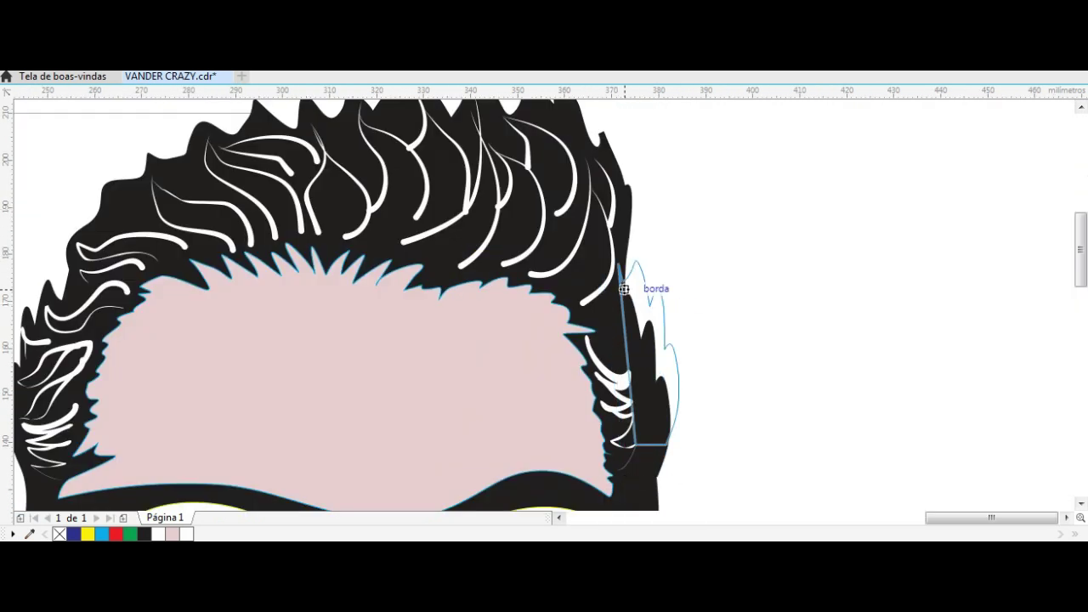
Fit the hair piece onto the cartoon's right side, then view both faces and select the nose
left_click_drag(623, 289, 626, 289)
left_click(629, 293)
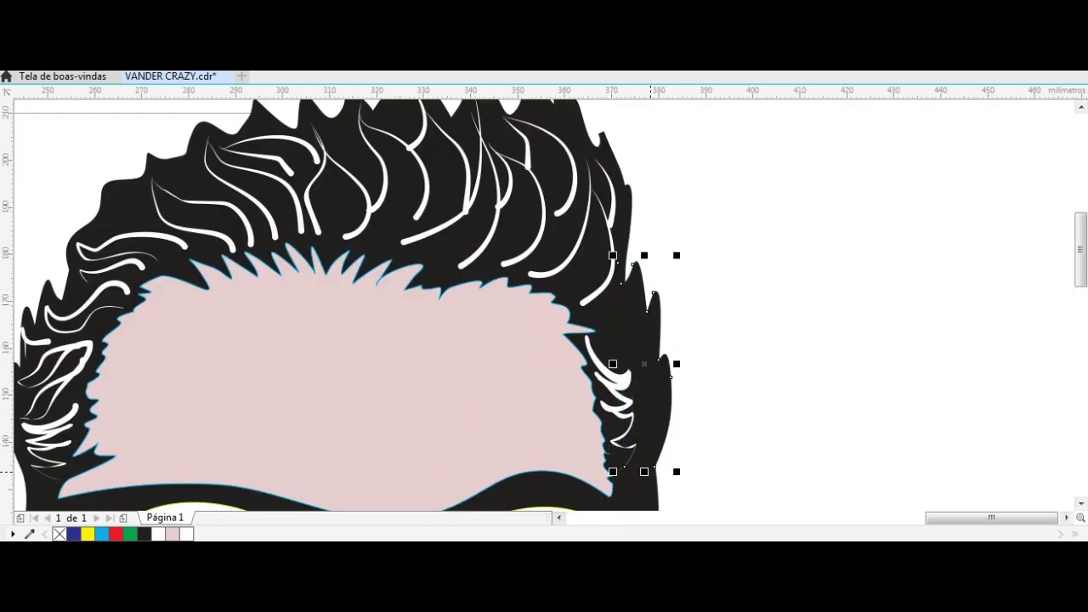
key("F3")
left_click(640, 419)
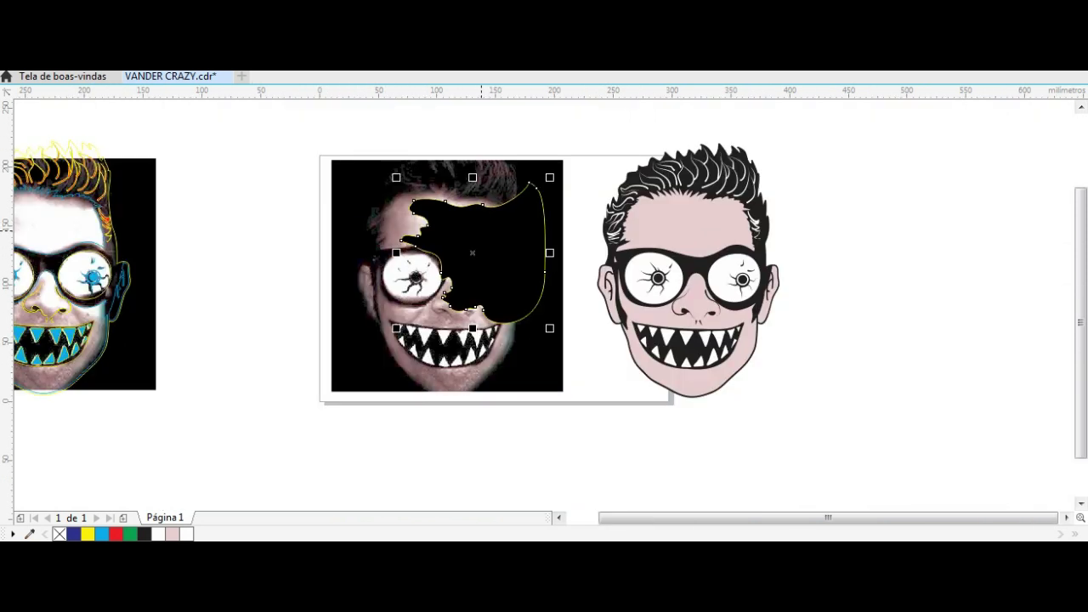
Draw trial black shapes over the face, then delete all of them
left_click_drag(407, 242, 644, 240)
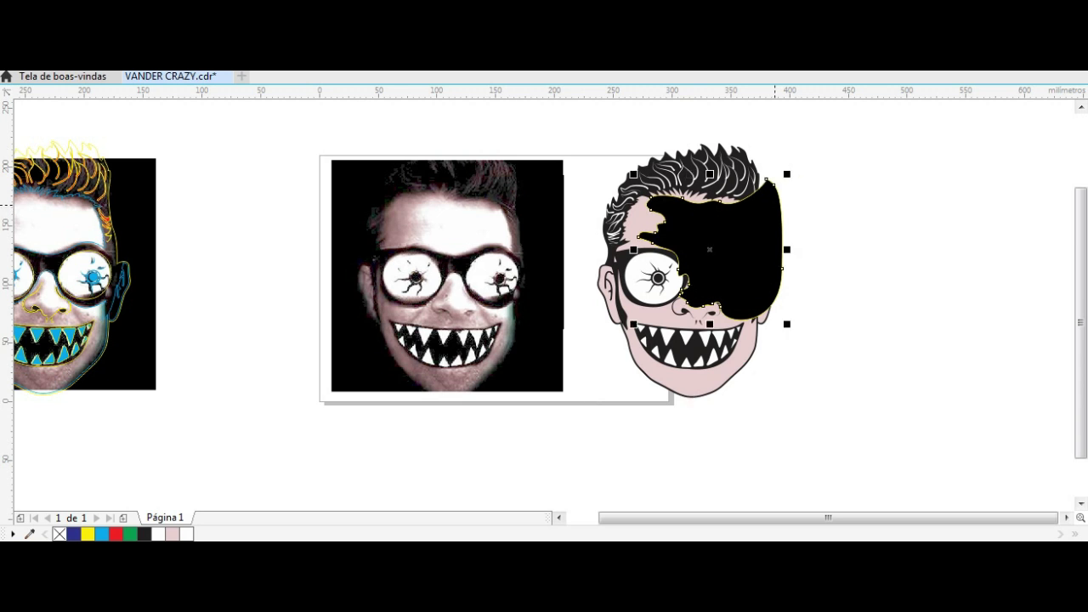
key("Delete")
scroll(601, 334, "up", 2)
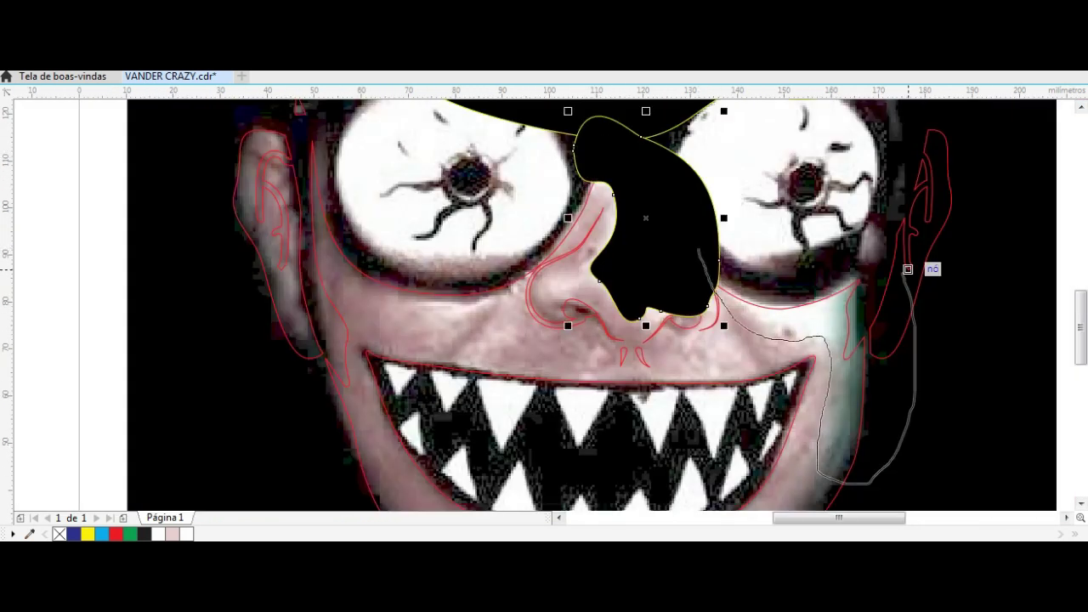
left_click(908, 270)
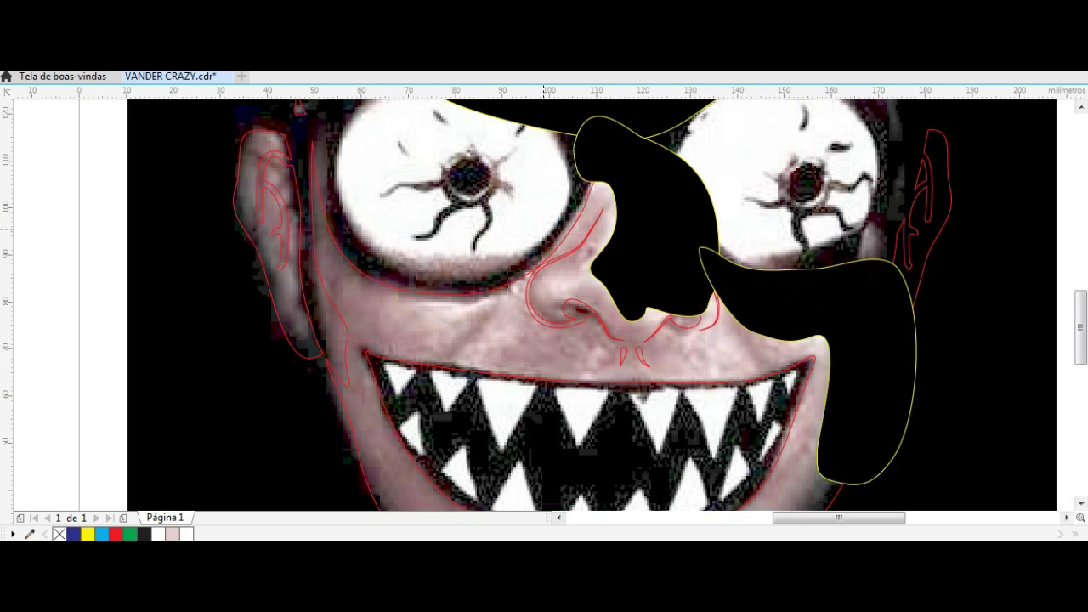
left_click(541, 230)
scroll(544, 306, "down", 3)
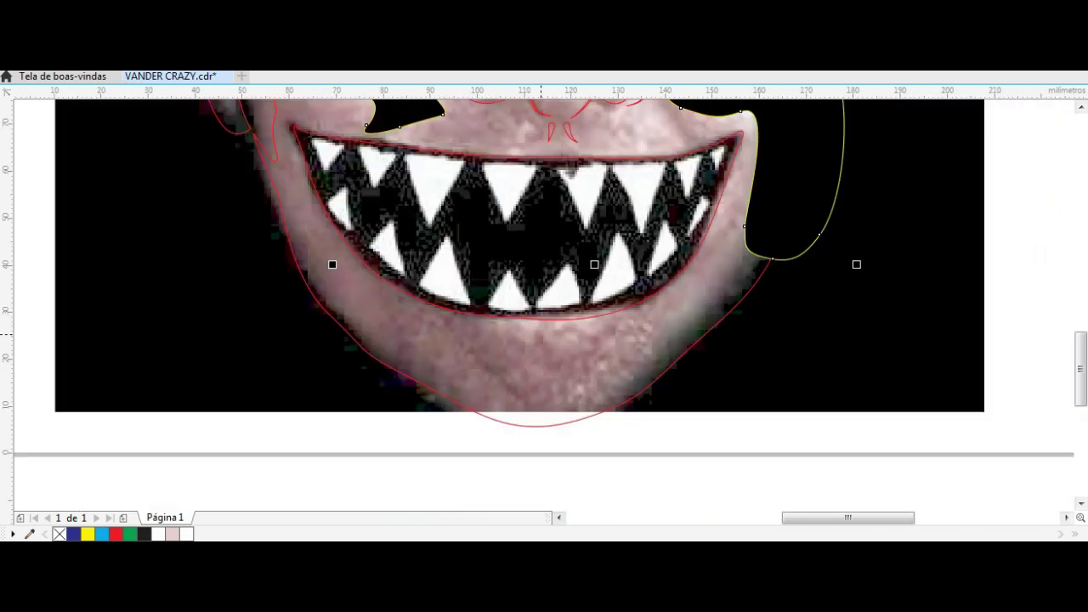
left_click(483, 343)
key("F3")
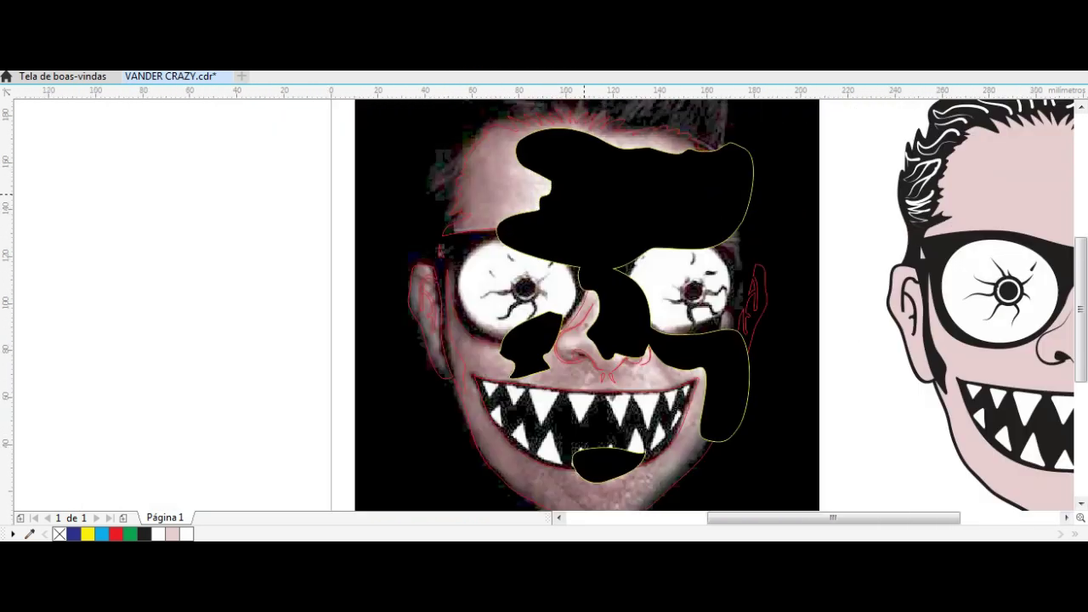
key("Delete")
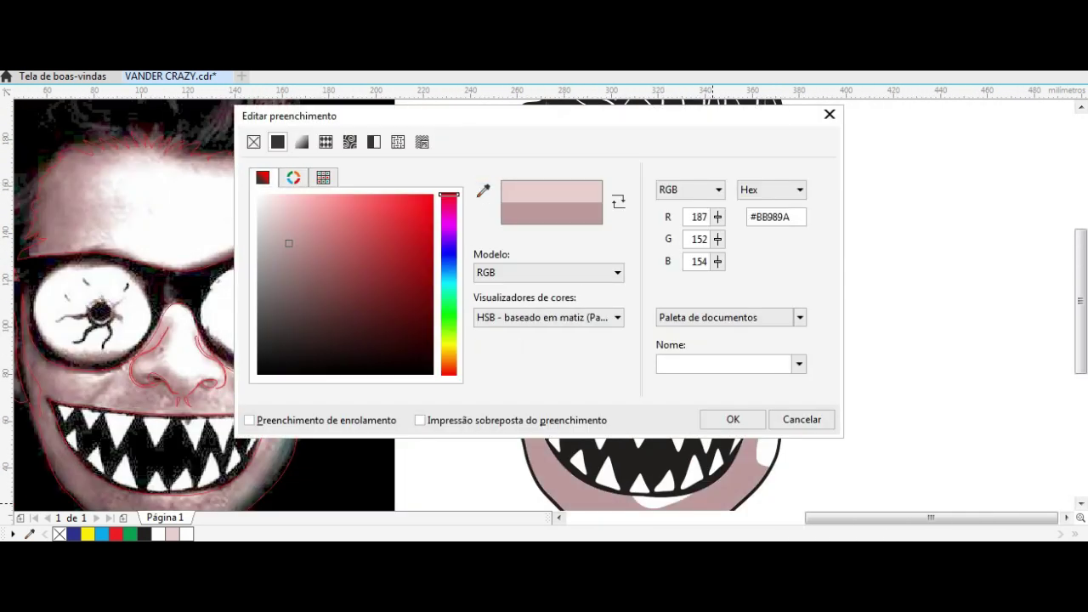
Fill the cartoon's skin with a mauve sampled from the photo's face
left_click(483, 191)
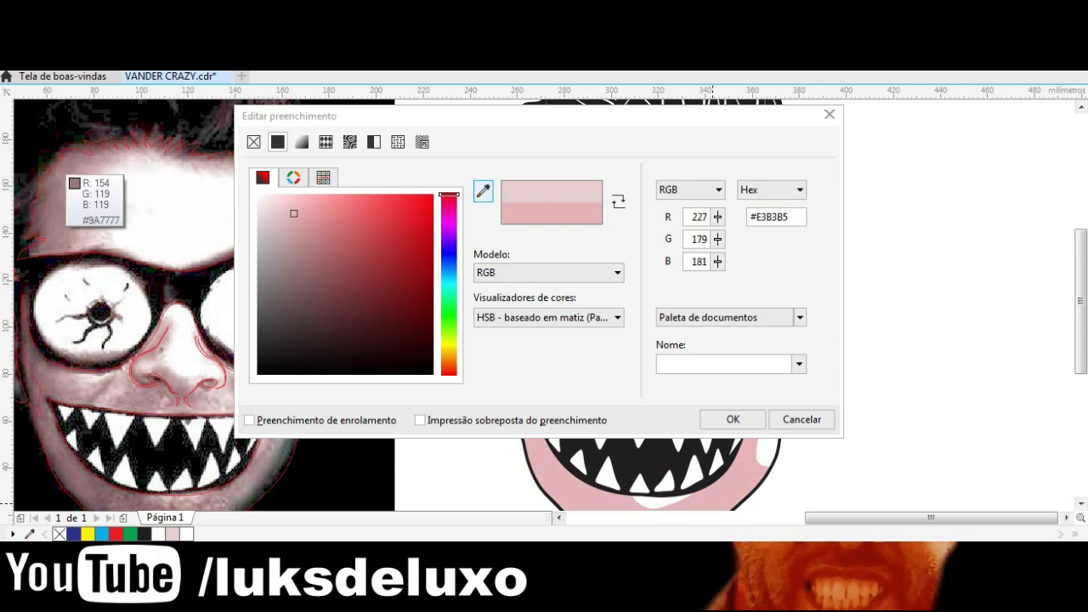
left_click(61, 170)
key("Return")
key("Escape")
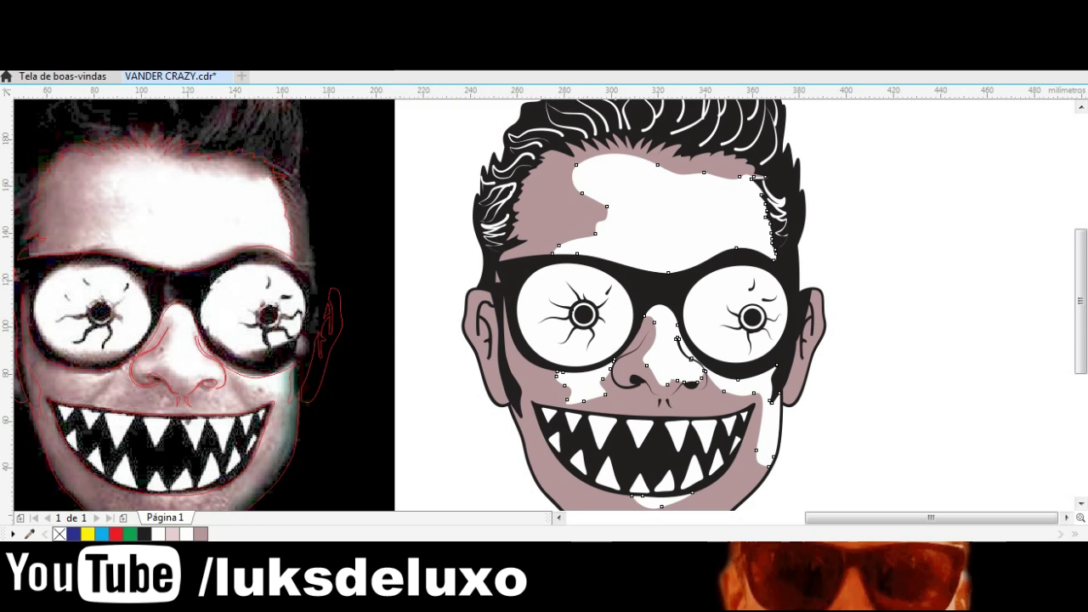
Add coloured, spaced contour rings outward from the white face highlight shapes
left_click(545, 331)
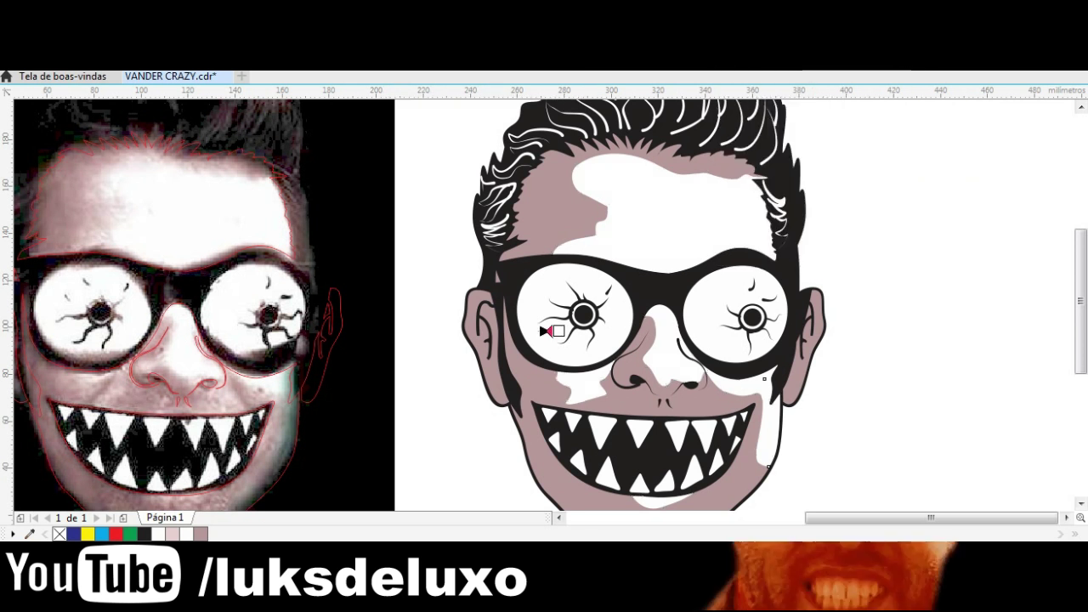
left_click(551, 331)
left_click(723, 153)
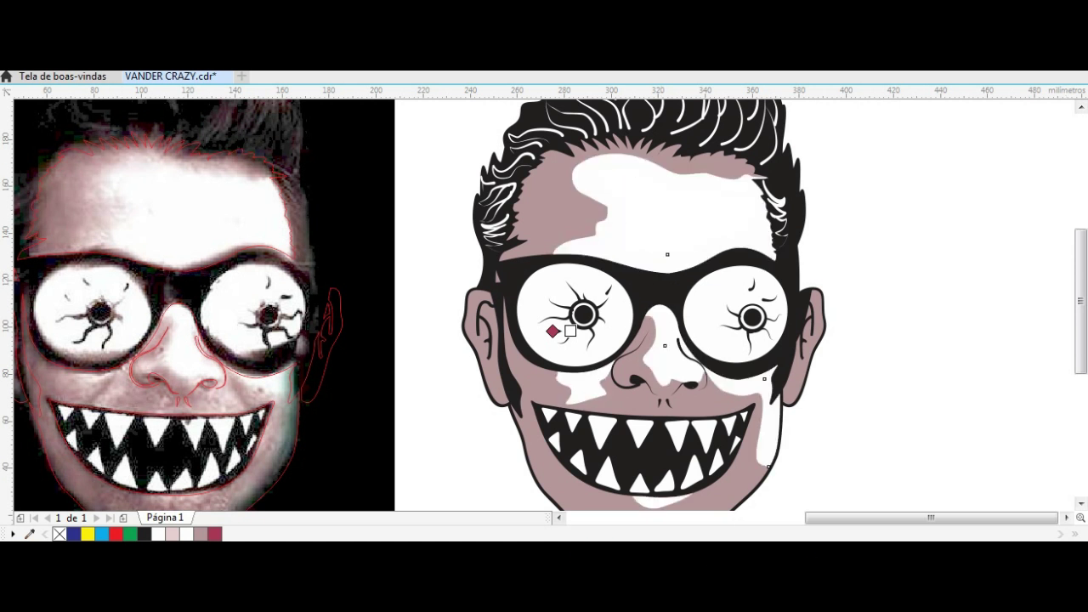
left_click(73, 208)
left_click_drag(765, 204, 1003, 202)
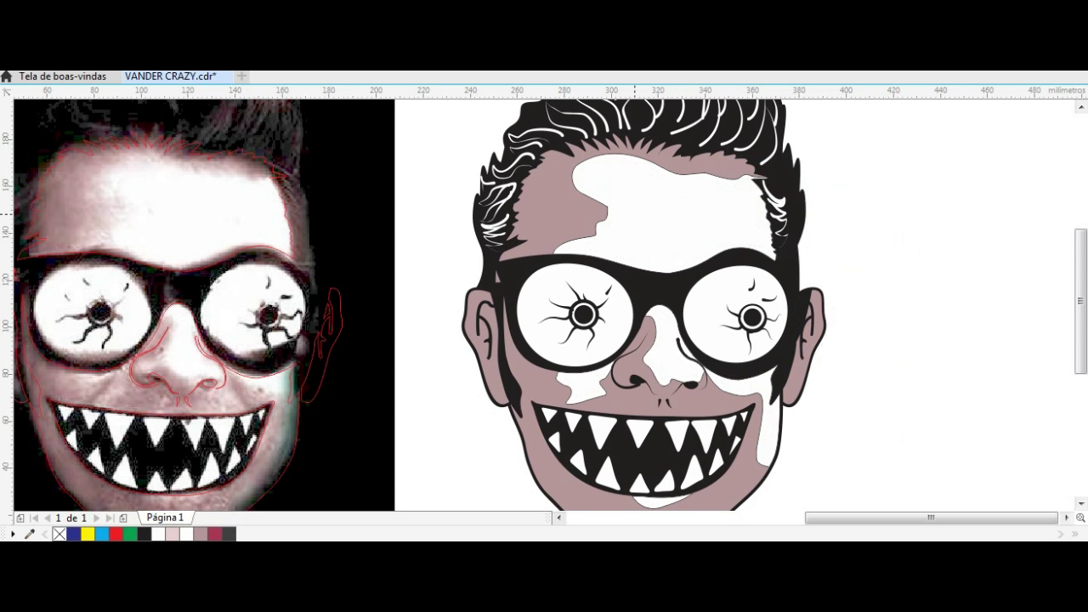
left_click_drag(645, 223, 562, 332)
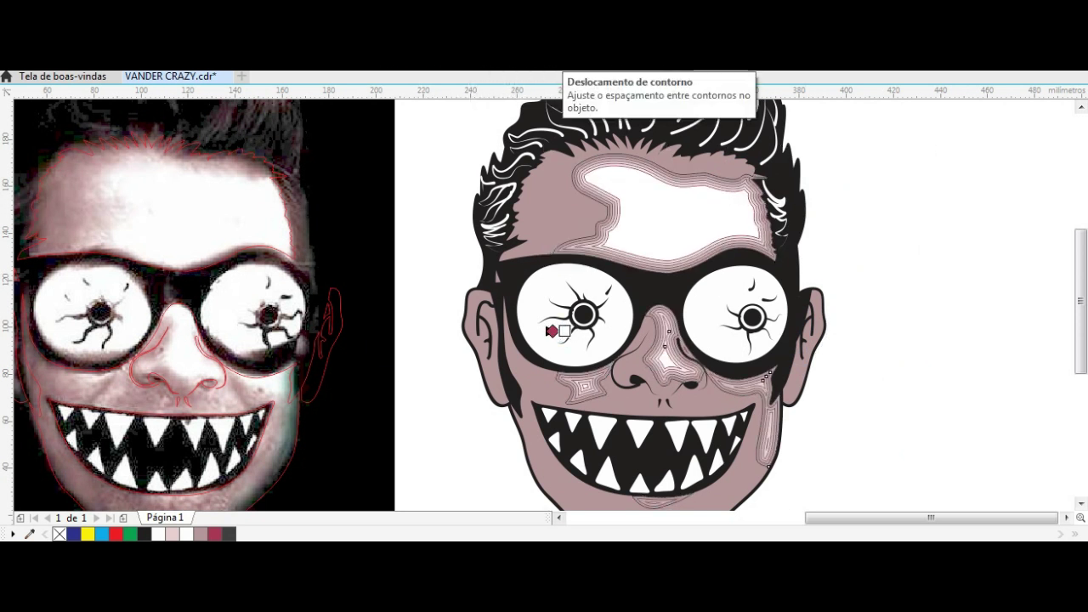
key("Escape")
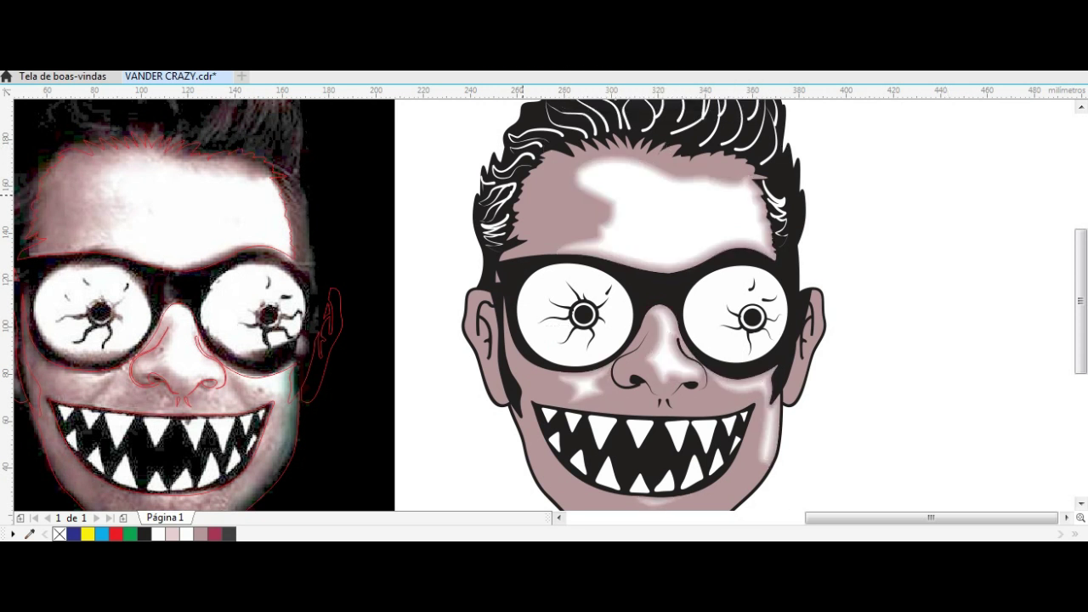
Spread a smooth contour blend from the mauve skin into the highlights
left_click_drag(451, 342, 483, 341)
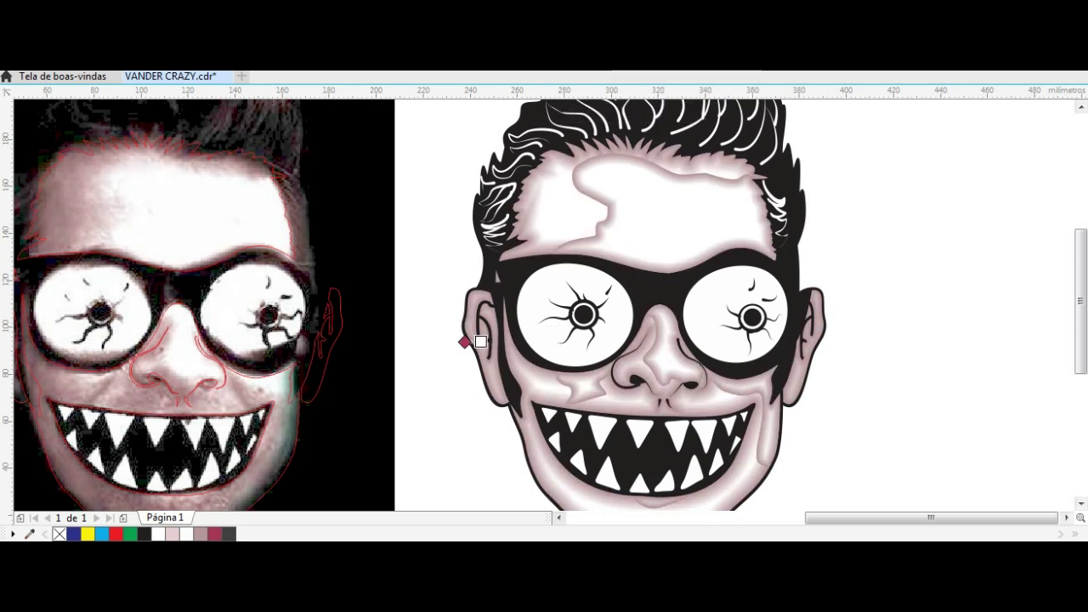
key("Escape")
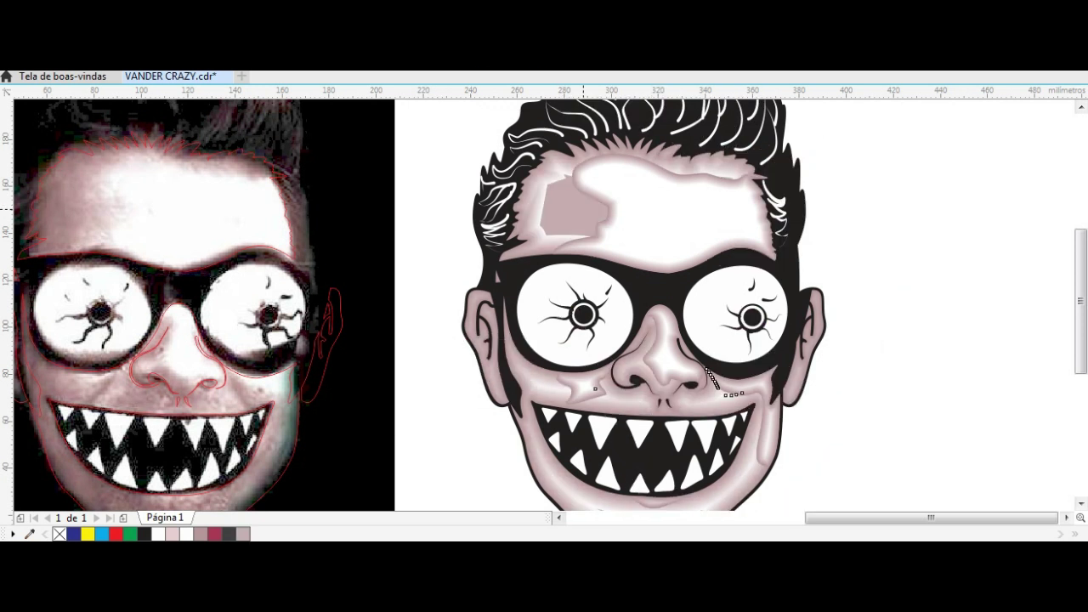
scroll(595, 212, "up", 5)
scroll(595, 212, "down", 2)
scroll(541, 245, "up", 3)
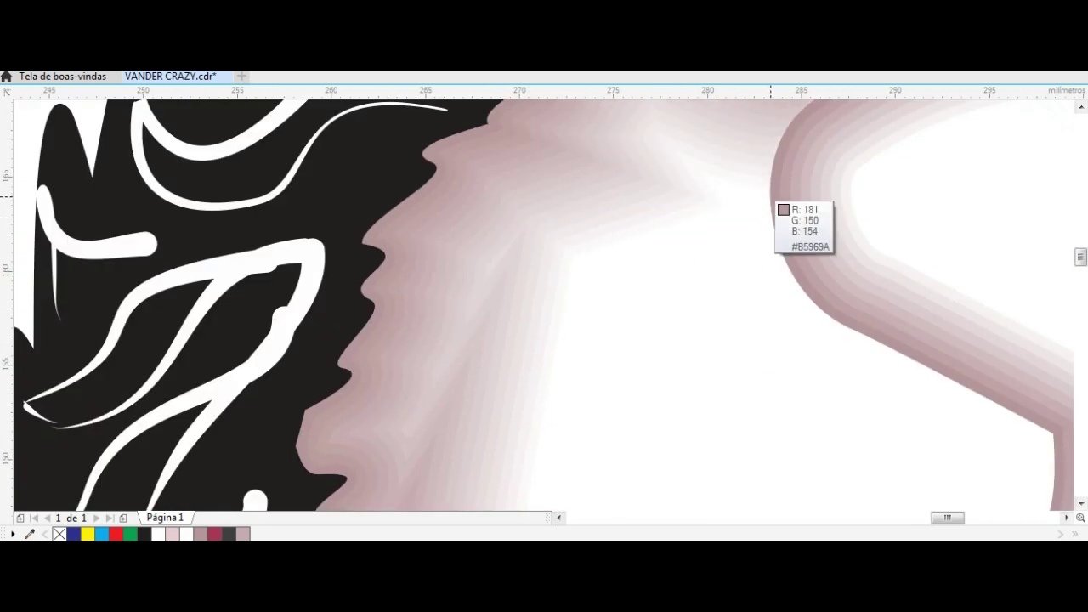
Nudge the face highlights and fade the white forehead into the skin with linear transparency
scroll(782, 217, "down", 5)
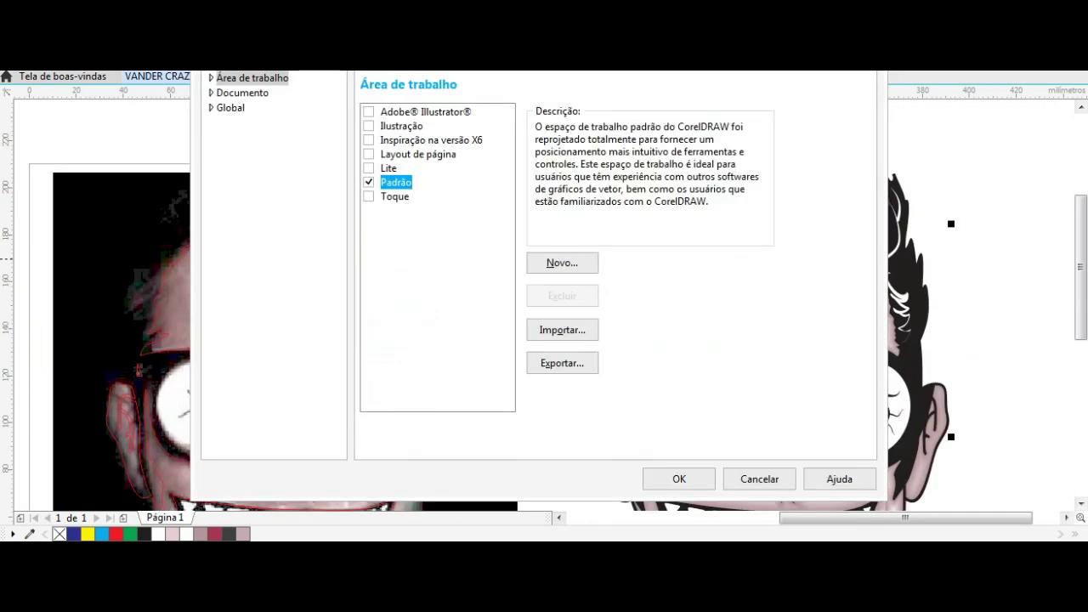
scroll(706, 276, "down", 2)
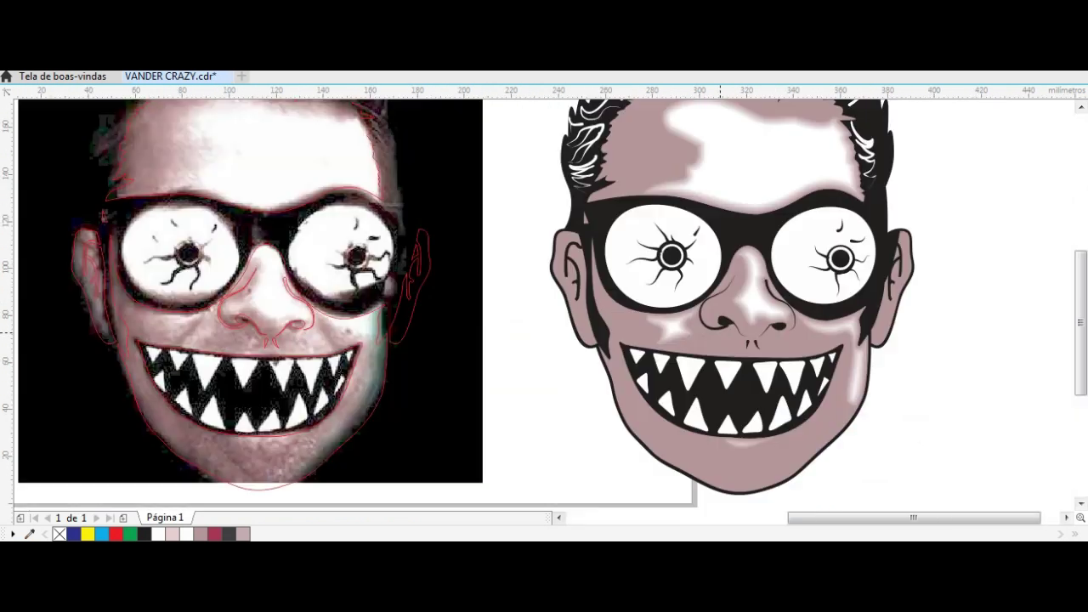
left_click_drag(677, 325, 736, 291)
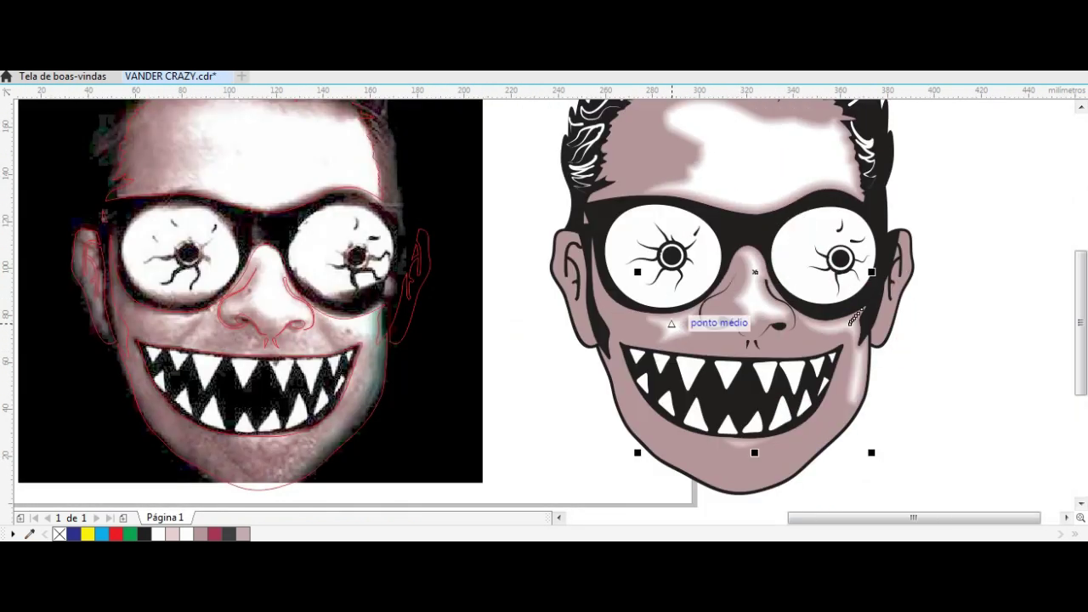
left_click_drag(765, 170, 923, 366)
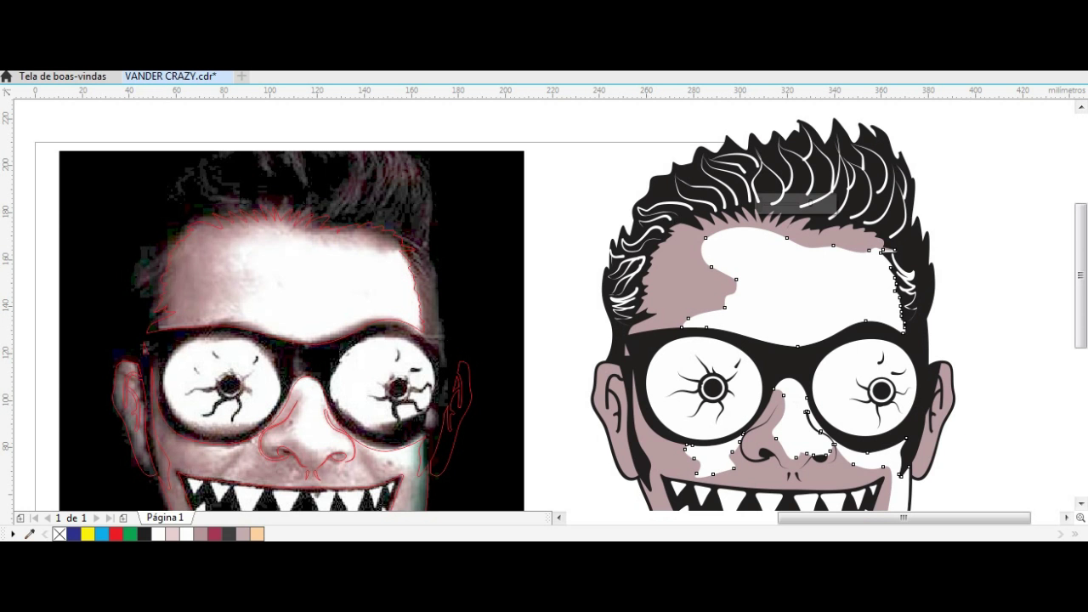
mouse_move(723, 357)
left_mouse_down()
mouse_move(657, 323)
mouse_move(765, 351)
left_mouse_up()
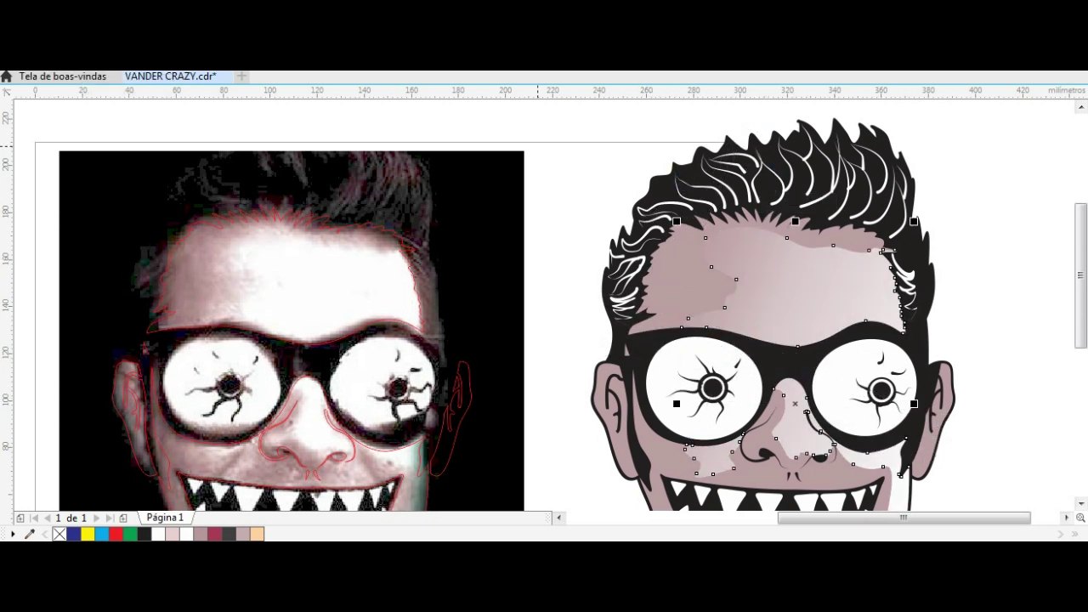
scroll(748, 292, "up", 2)
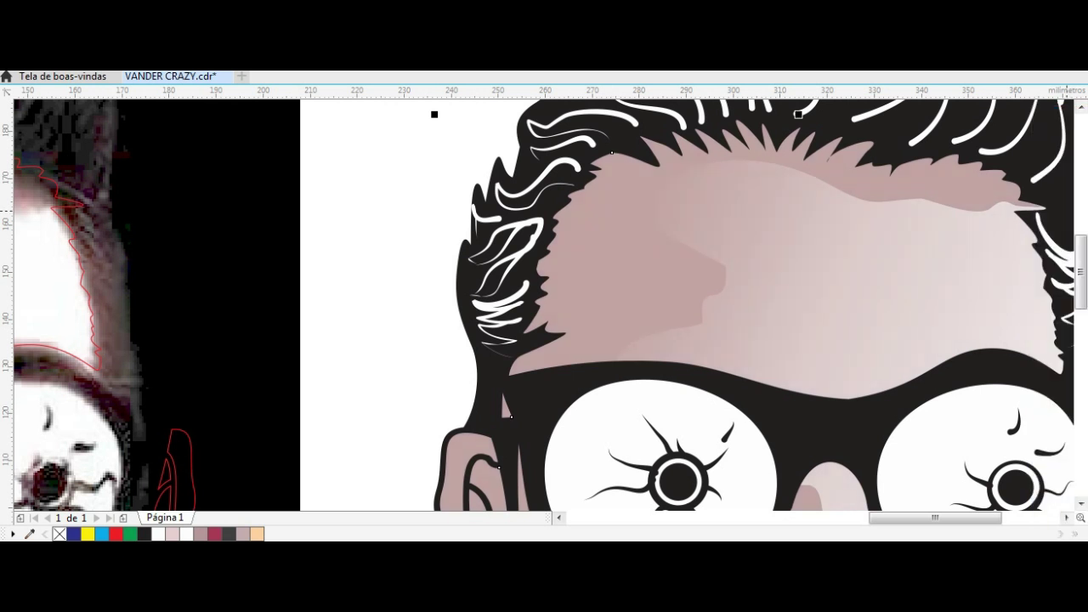
key("Escape")
scroll(253, 195, "down", 2)
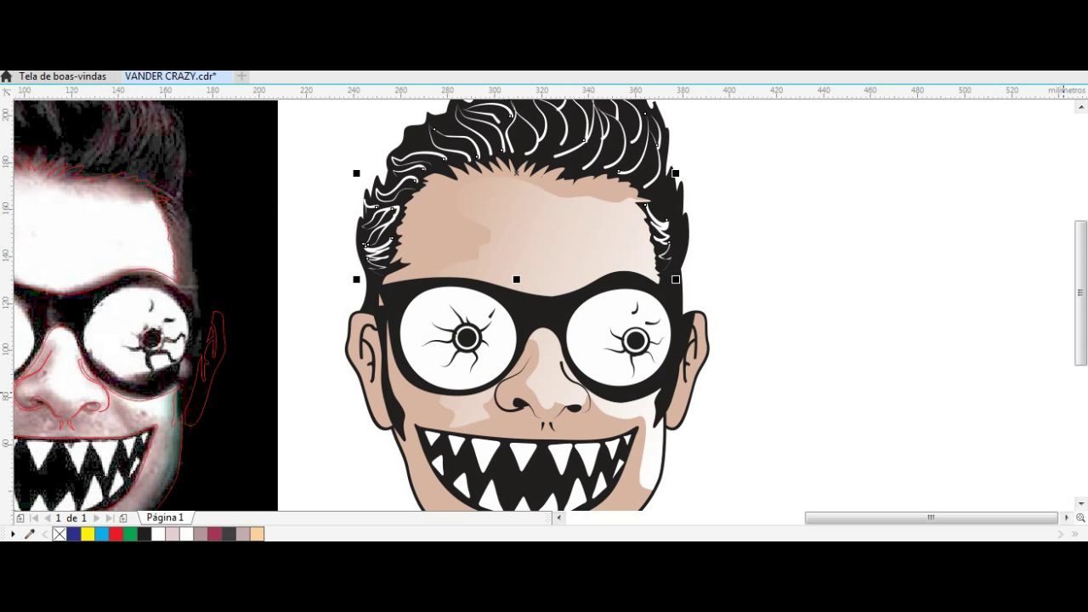
Give the hair strands an enlarged radial fill with a dark red centre
left_click(519, 217)
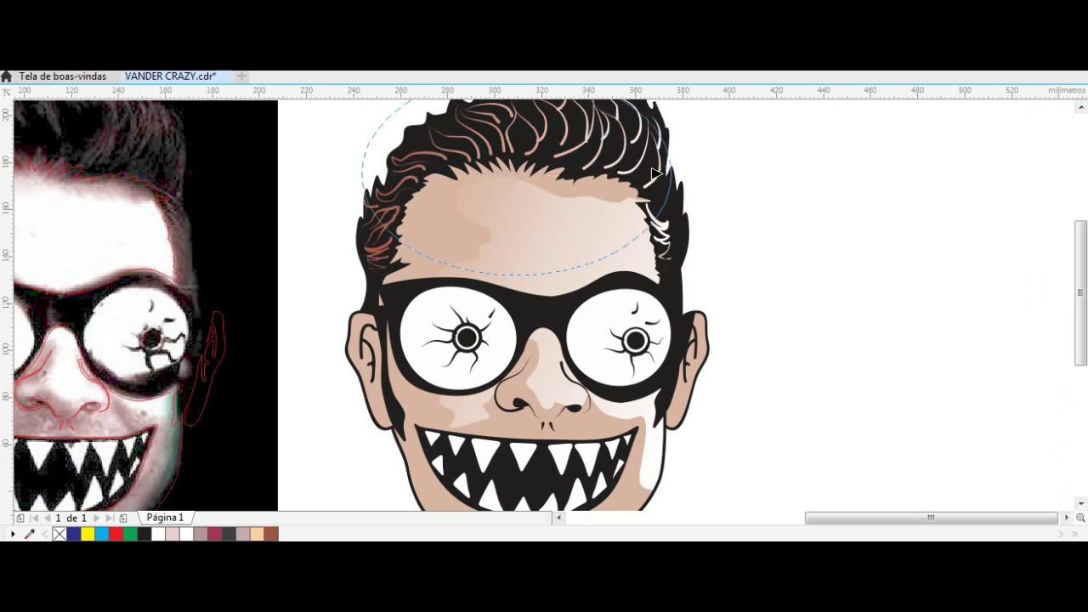
scroll(544, 306, "up", 3)
left_click_drag(581, 252, 613, 252)
left_click_drag(529, 374, 528, 361)
left_click(510, 263)
left_click(625, 417)
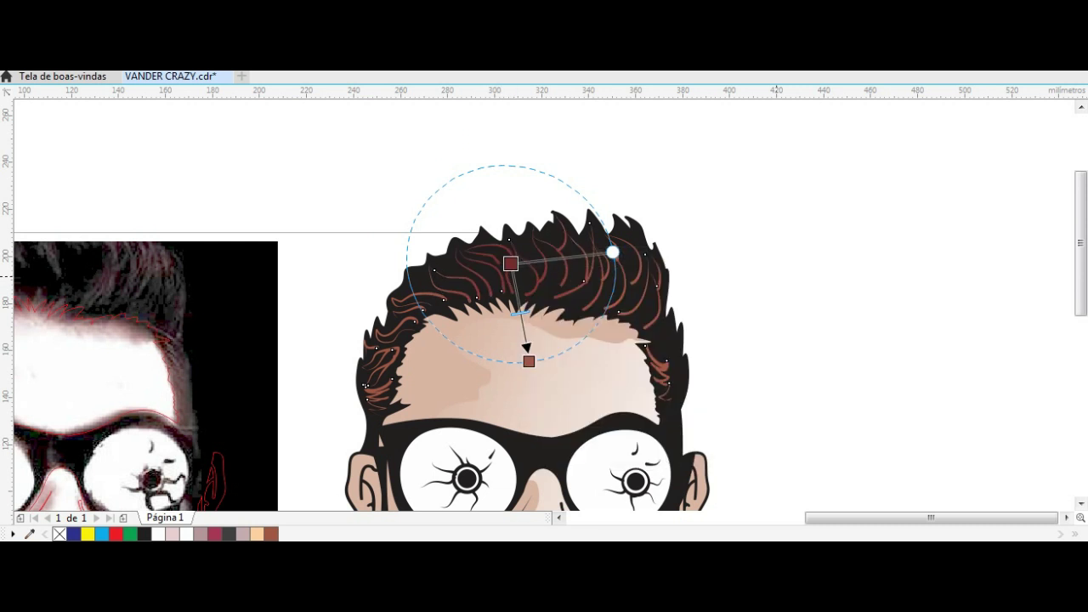
Drag a new warm peach gradient across the face, then select the skin object in the face group
scroll(829, 280, "down", 2)
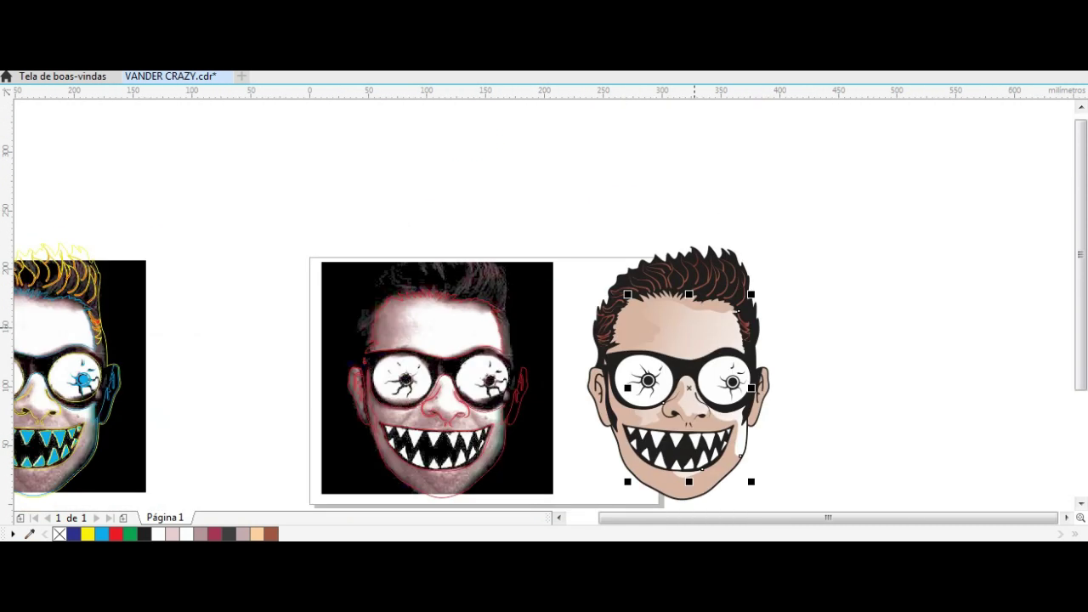
left_click_drag(631, 298, 690, 346)
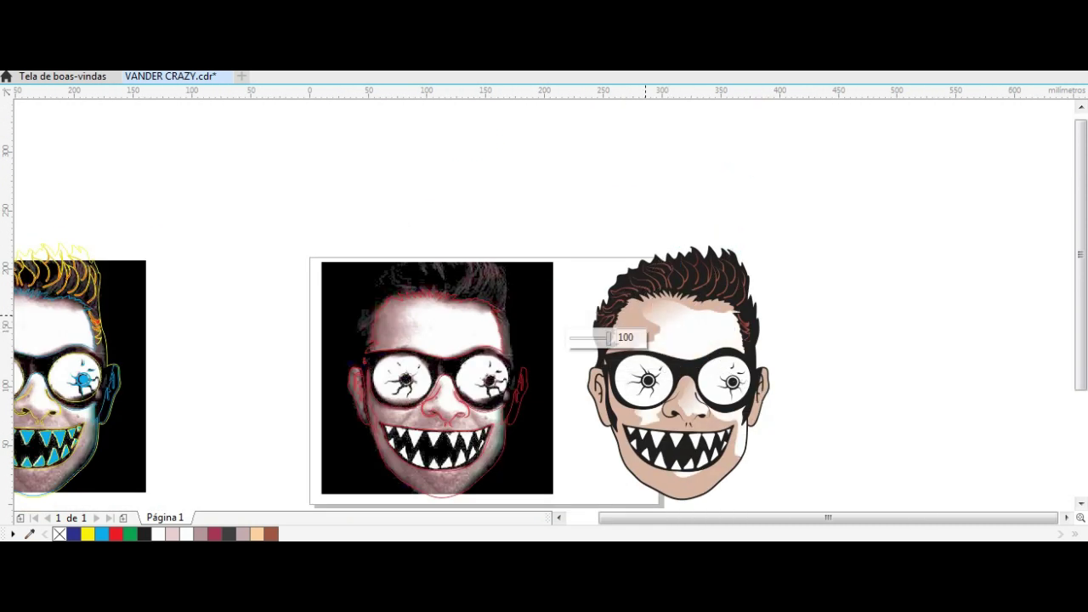
mouse_move(630, 298)
left_mouse_down()
mouse_move(668, 355)
mouse_move(807, 328)
left_mouse_up()
key("space")
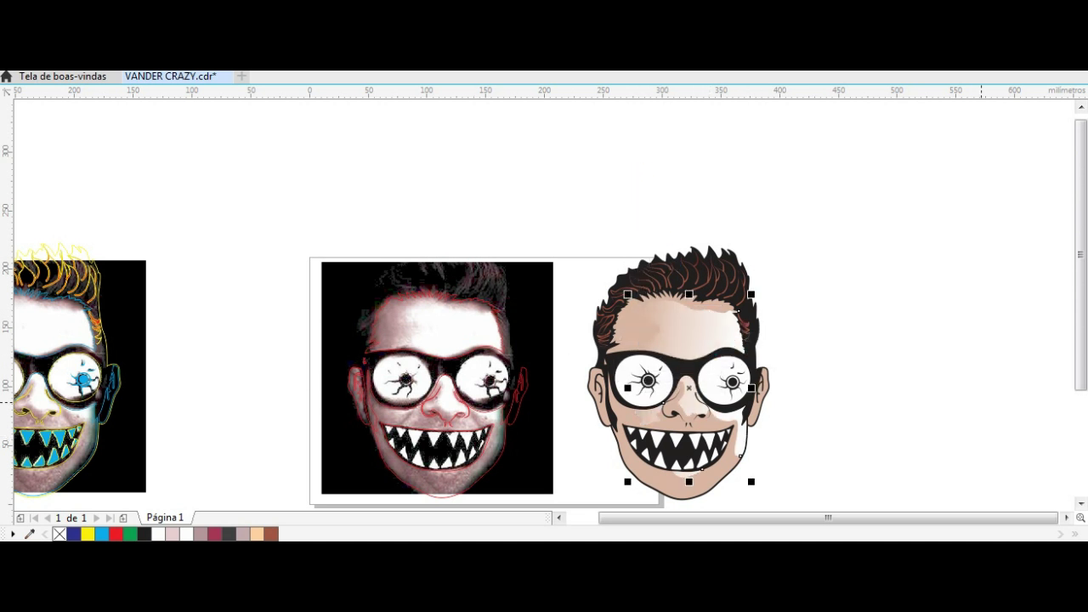
key("Escape")
left_click(680, 399)
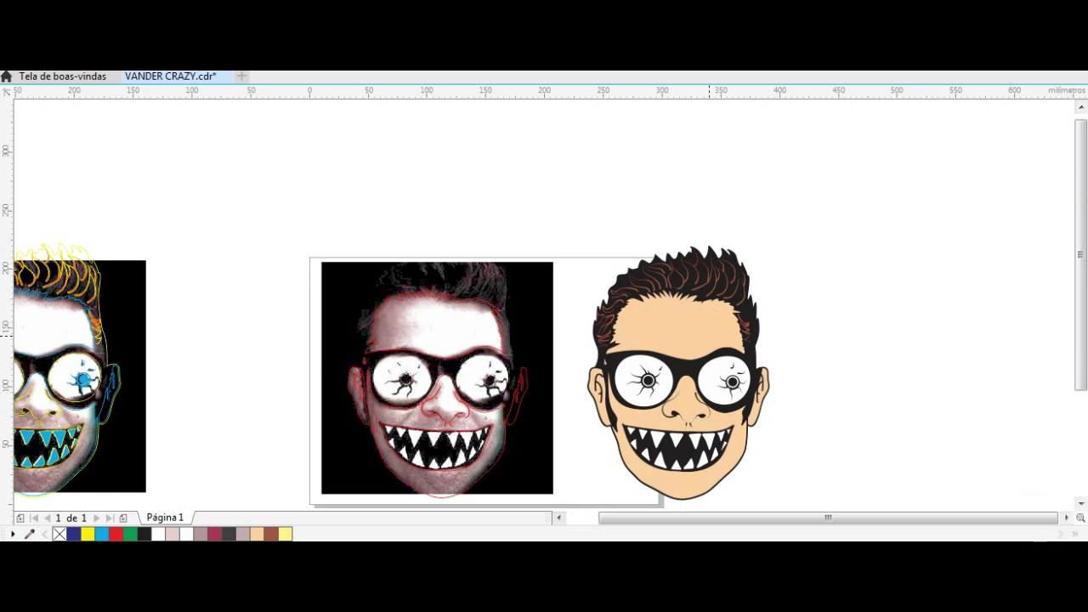
left_click(740, 456, "ctrl")
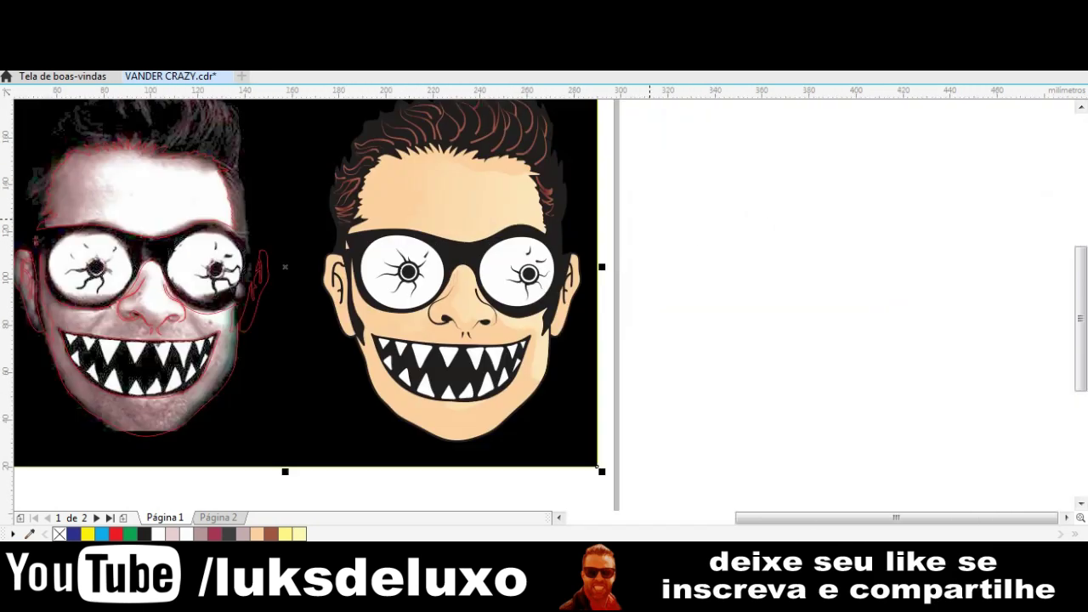
left_click(346, 245)
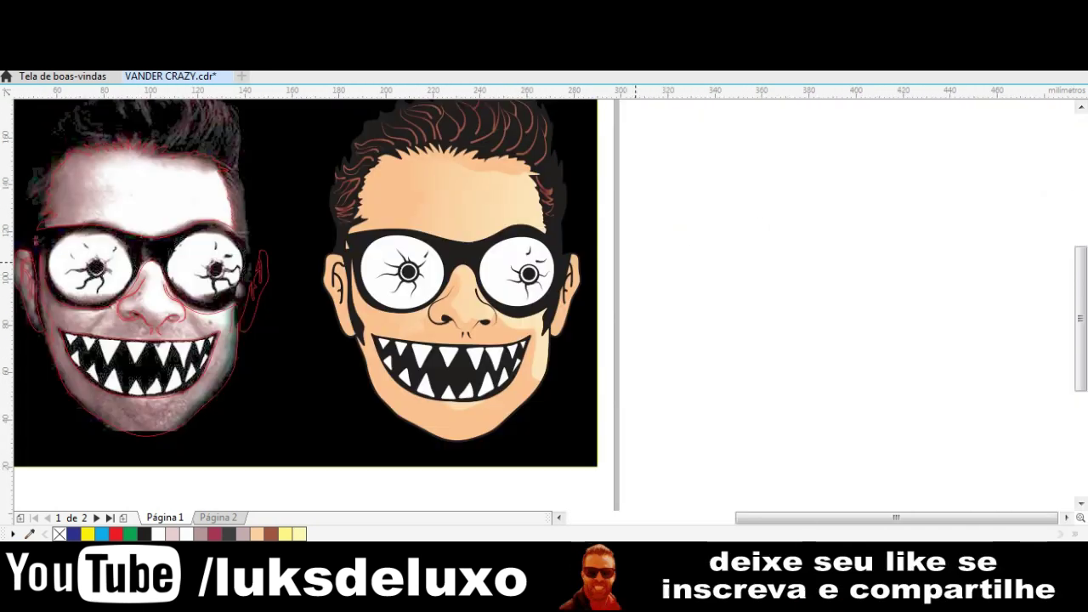